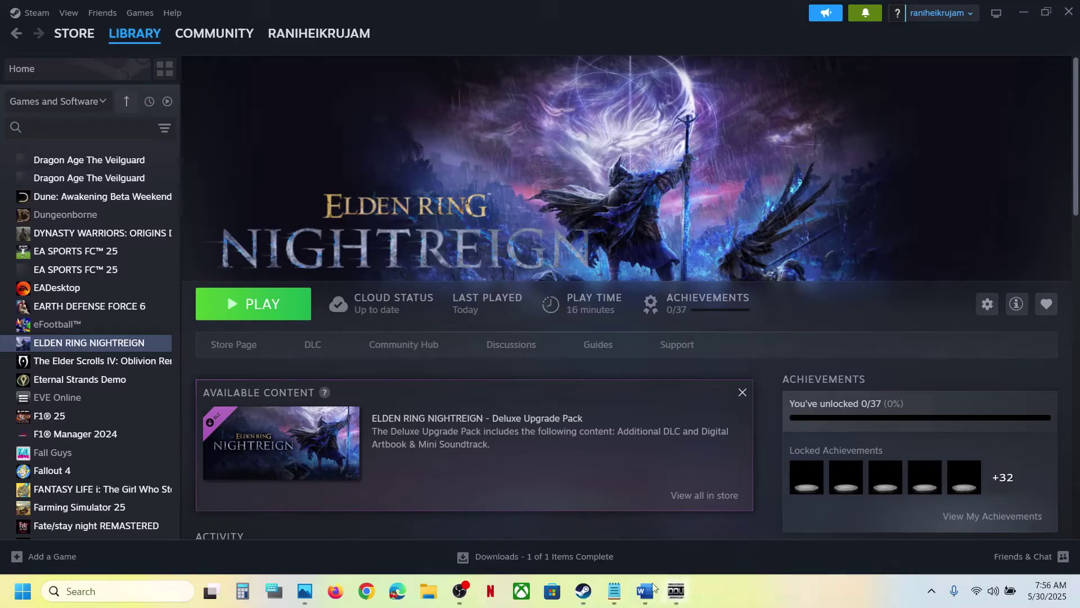
View the Steam client commands for signing out, going offline and exiting.
left_click(645, 590)
left_click(567, 4)
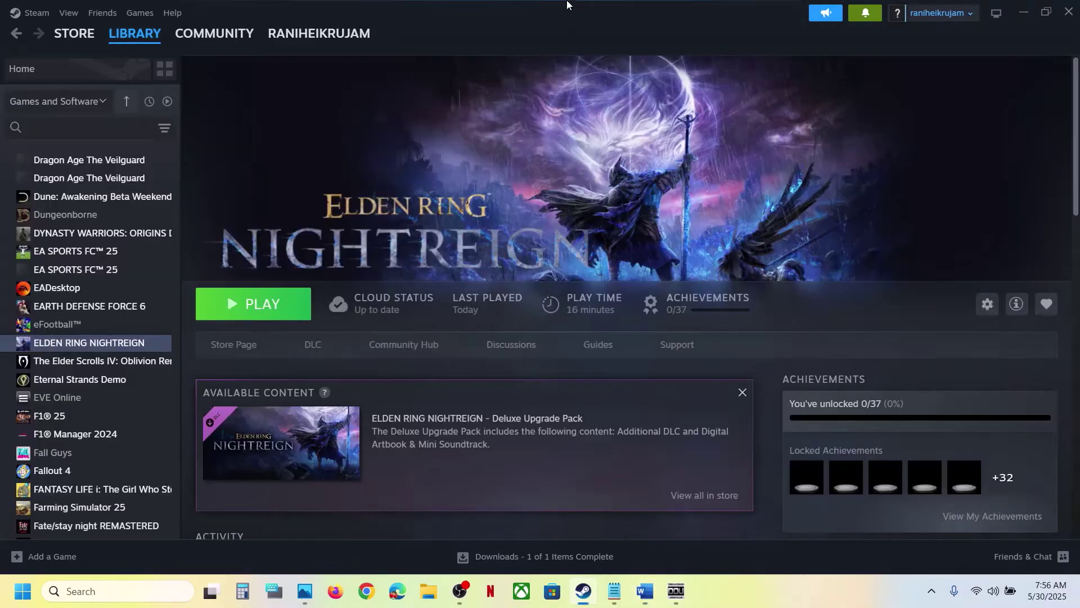
left_click(35, 13)
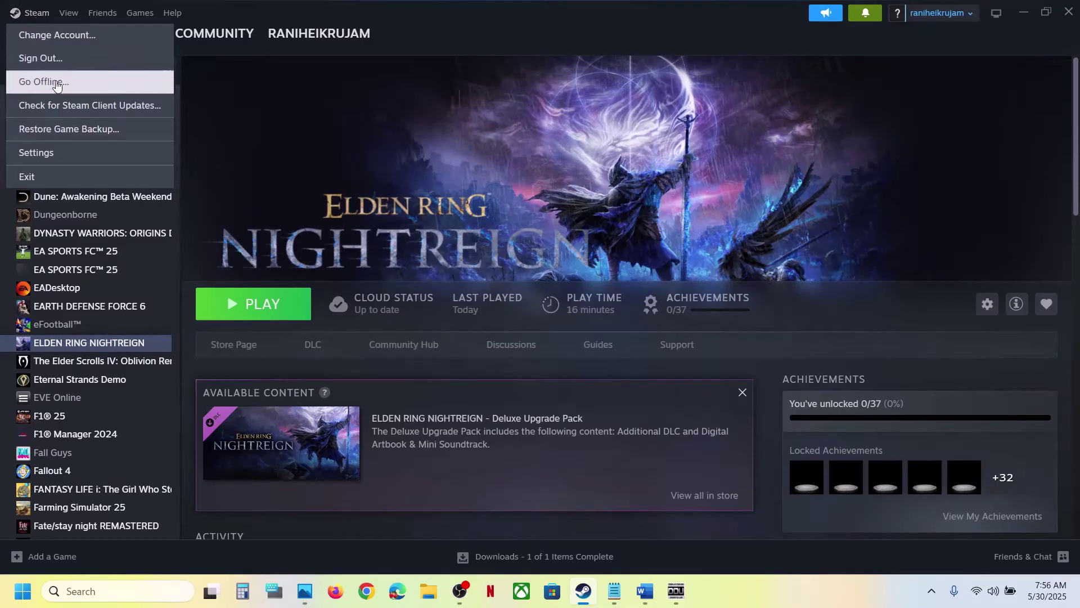
left_click(498, 22)
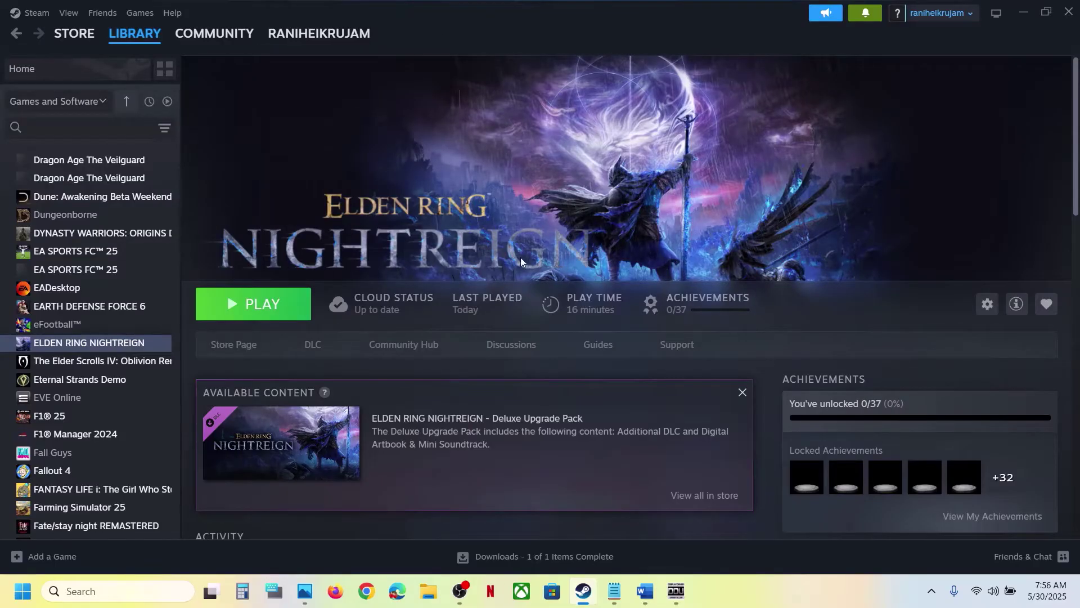
Switch to the Word document, highlight "restart" in the Step 1 line, and return to the maximized Steam window.
left_click(648, 589)
left_click_drag(358, 223, 441, 224)
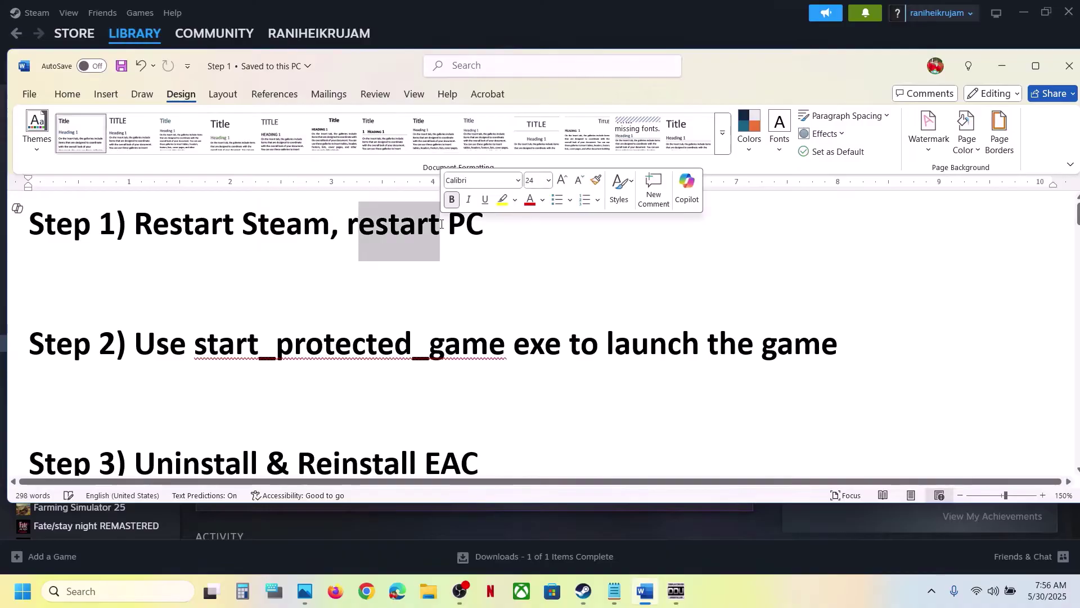
double_click(510, 18)
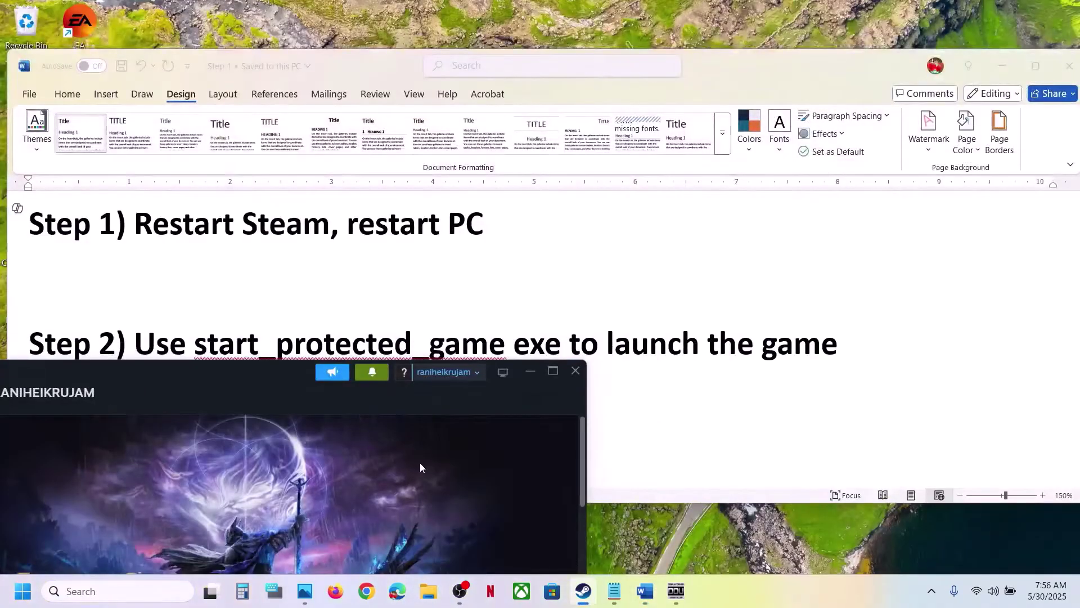
left_click(553, 371)
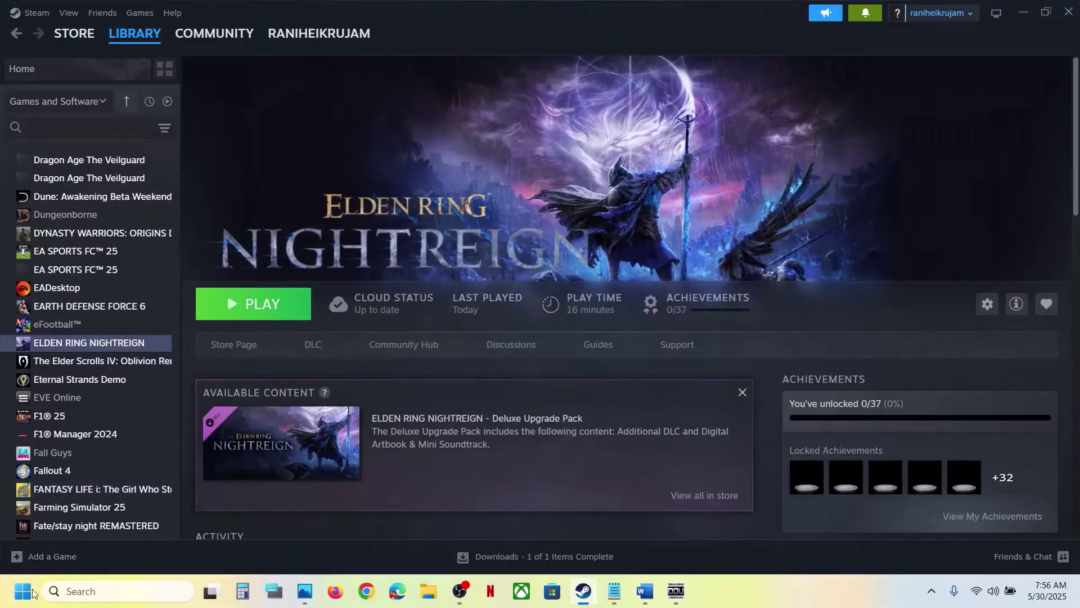
View the Windows power options that include Restart, without restarting the computer.
left_click(22, 591)
left_click(409, 543)
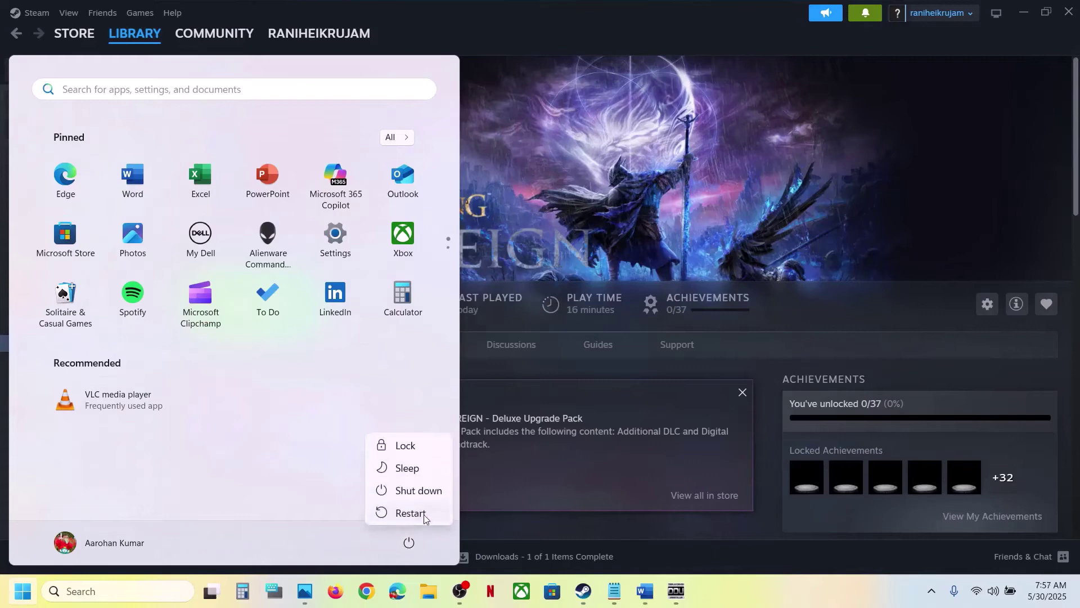
left_click(695, 228)
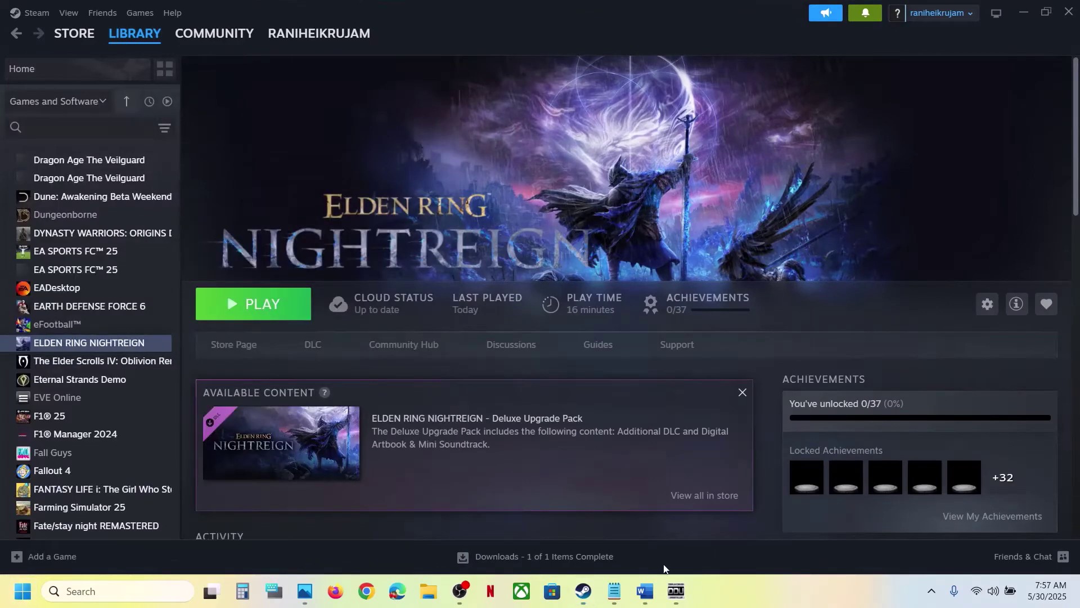
Highlight the Step 2 instruction about using start_protected_game exe in the Word document, and return to Steam.
left_click(646, 592)
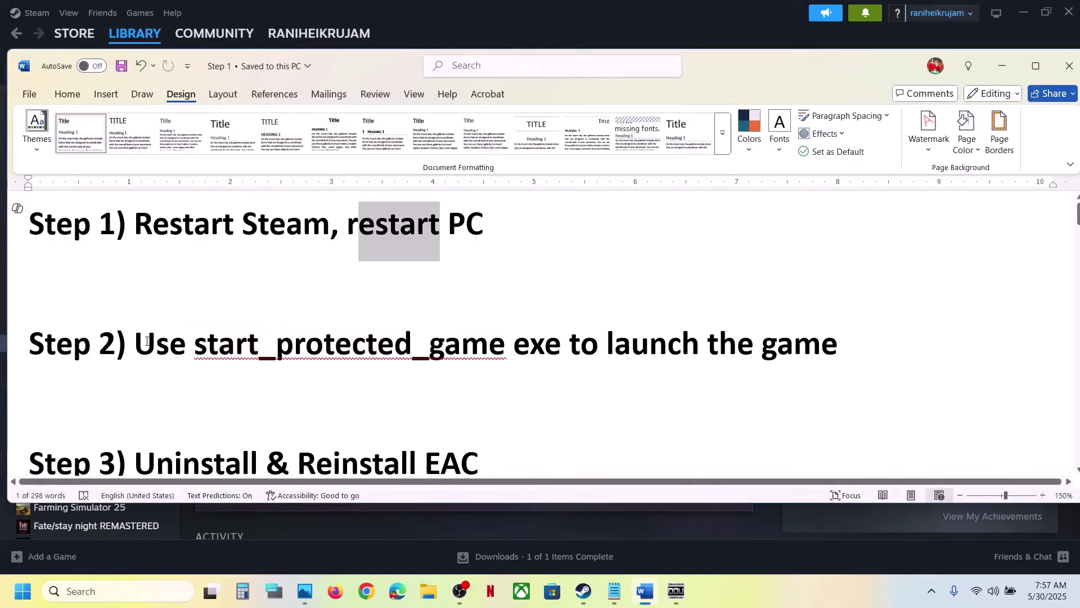
left_click_drag(147, 340, 703, 342)
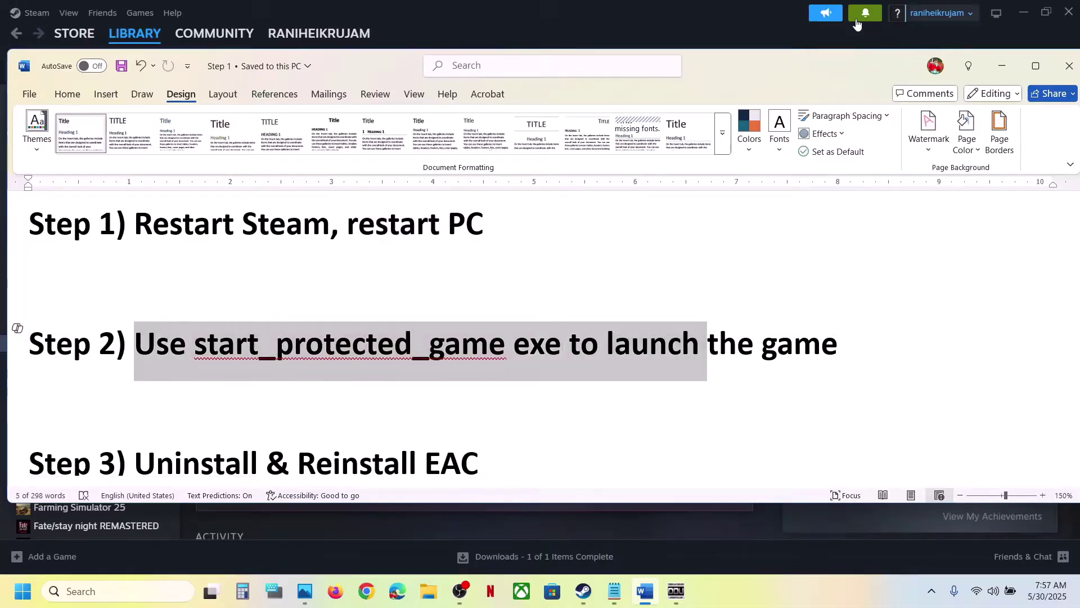
left_click(760, 30)
Browse the local files of ELDEN RING NIGHTREIGN, open the Game folder and select the start_protected_game application.
right_click(129, 343)
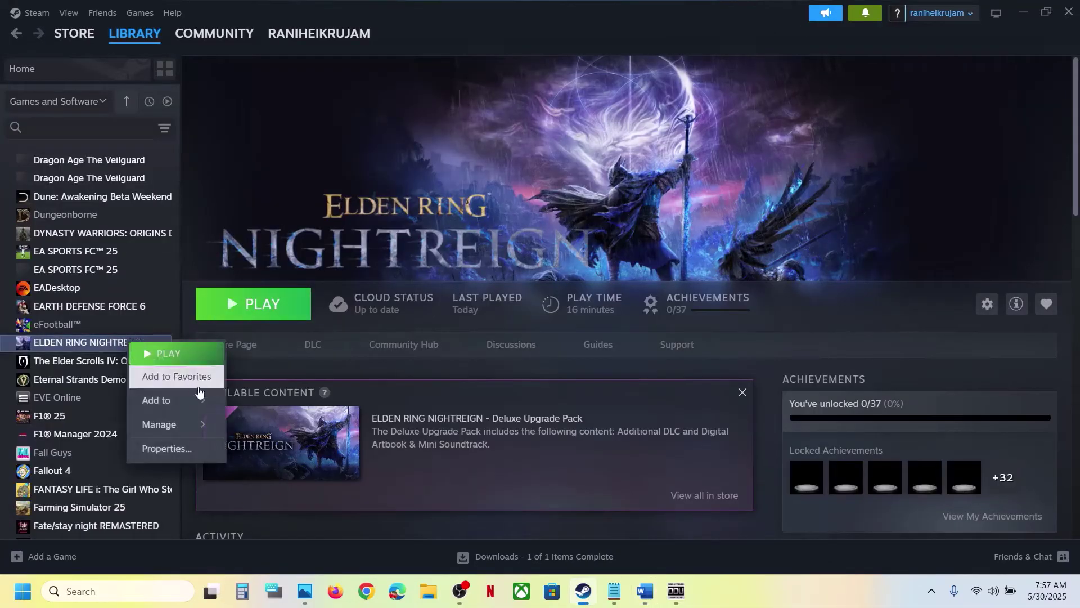
left_click(287, 447)
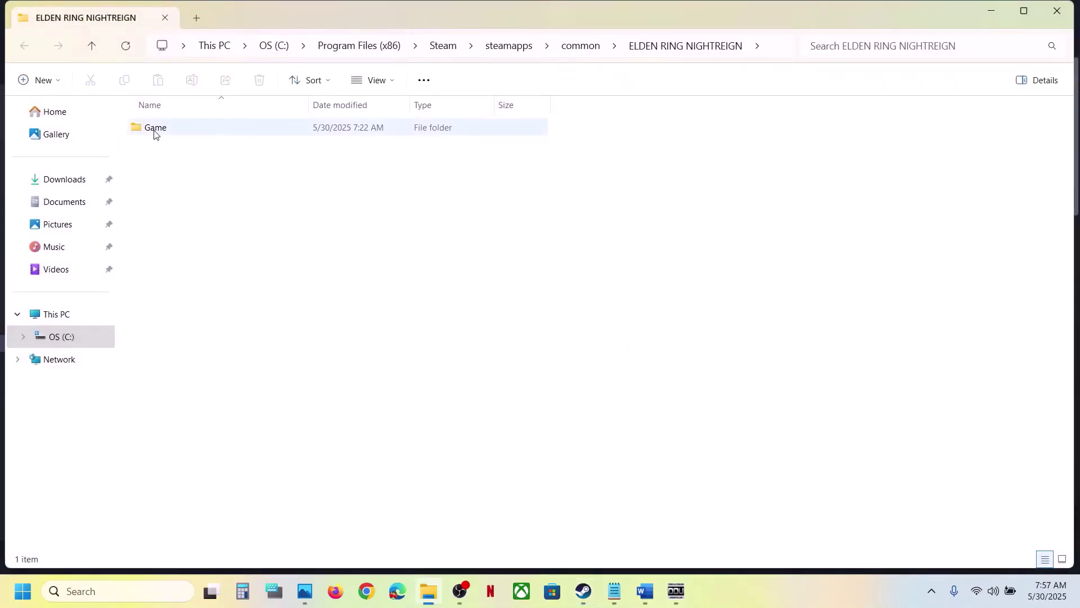
double_click(155, 128)
scroll(206, 349, "down", 3)
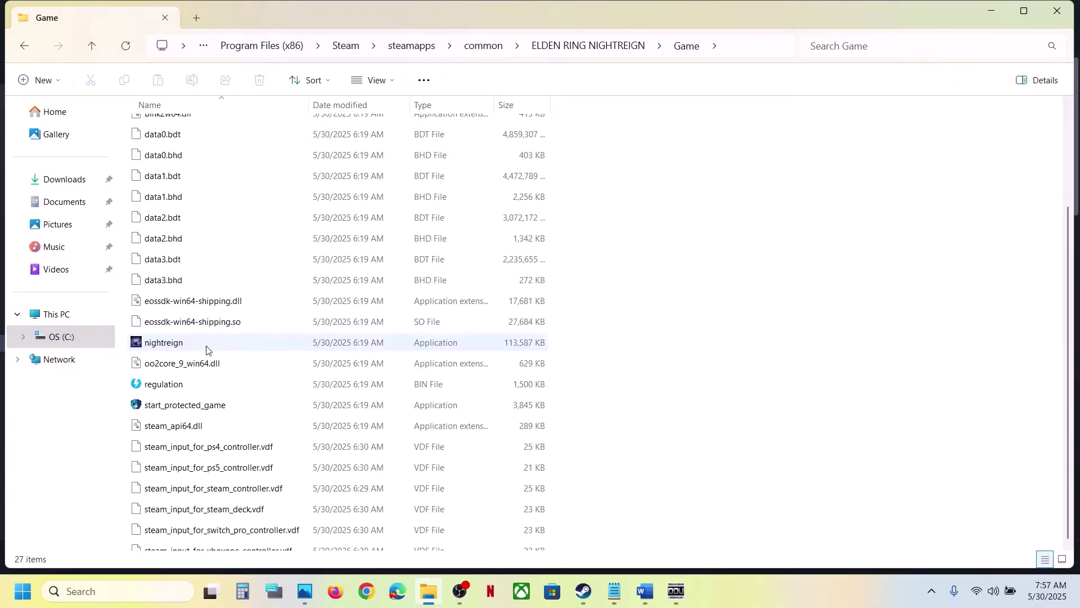
scroll(206, 350, "down", 1)
left_click(168, 381)
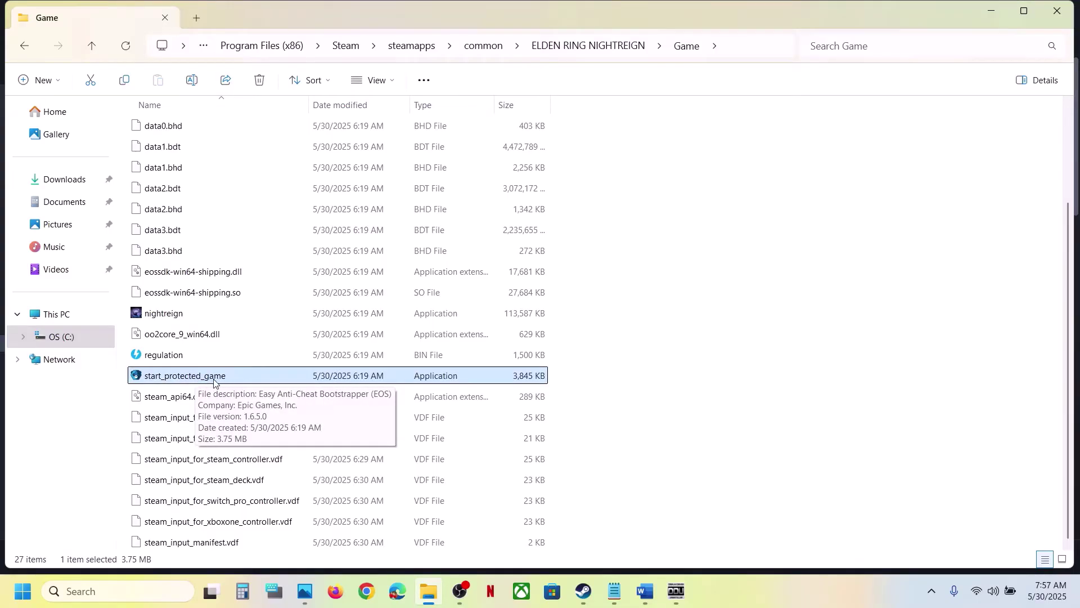
left_click(195, 314)
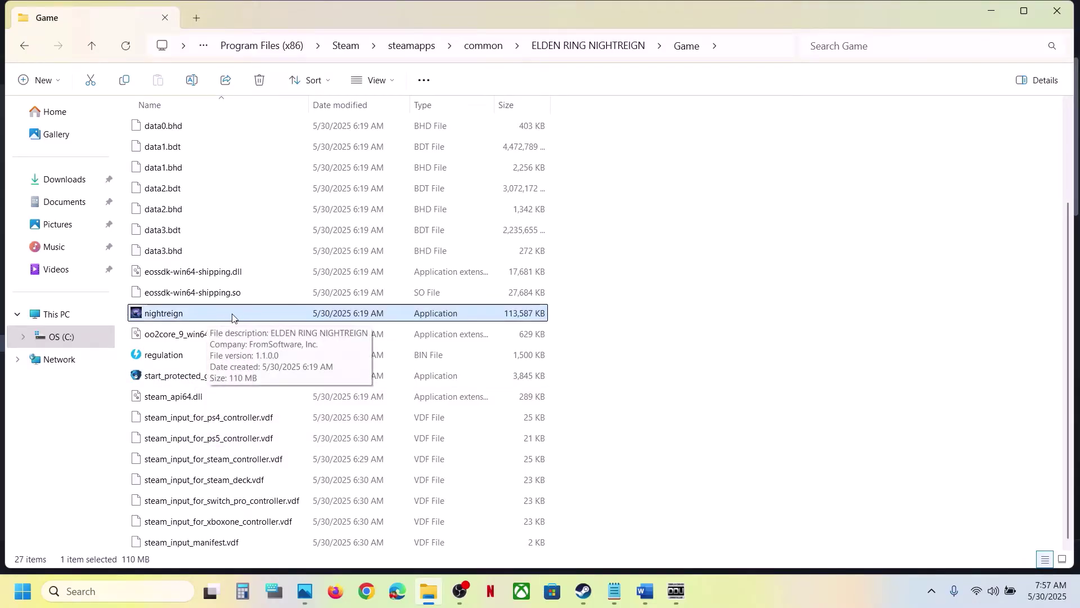
left_click(195, 383)
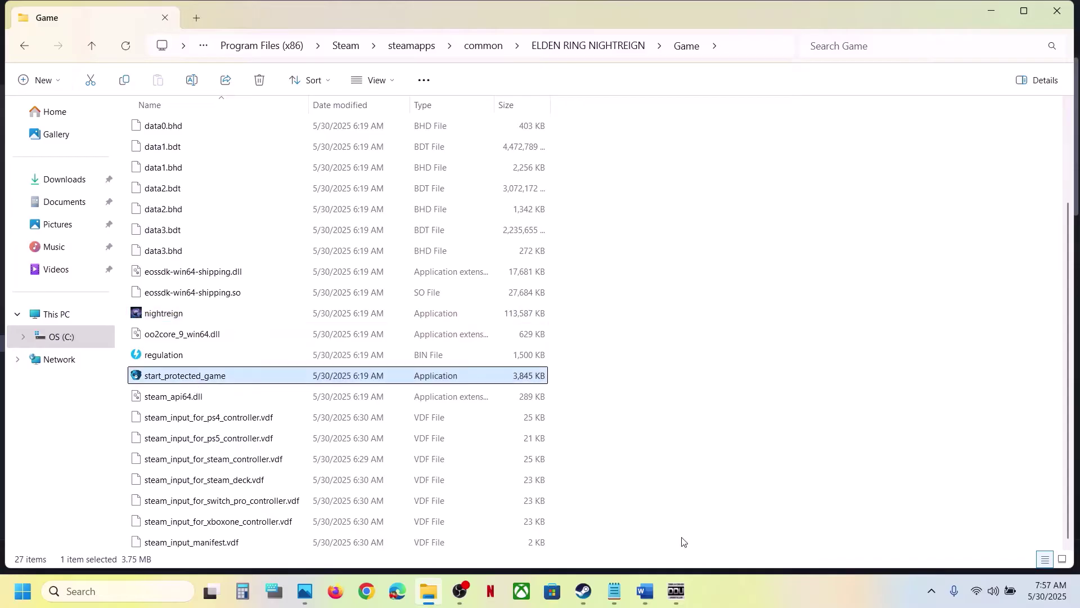
Switch to the Word document and highlight the Step 3 text "Uninstall & Reinstall EAC".
left_click(646, 598)
scroll(336, 388, "down", 2)
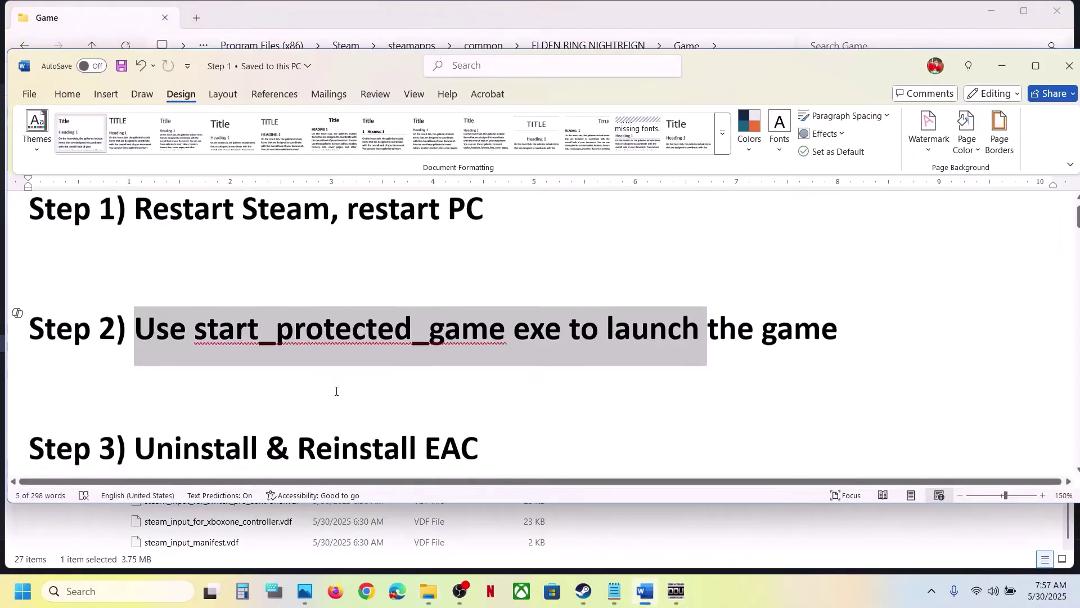
left_click_drag(135, 381, 478, 380)
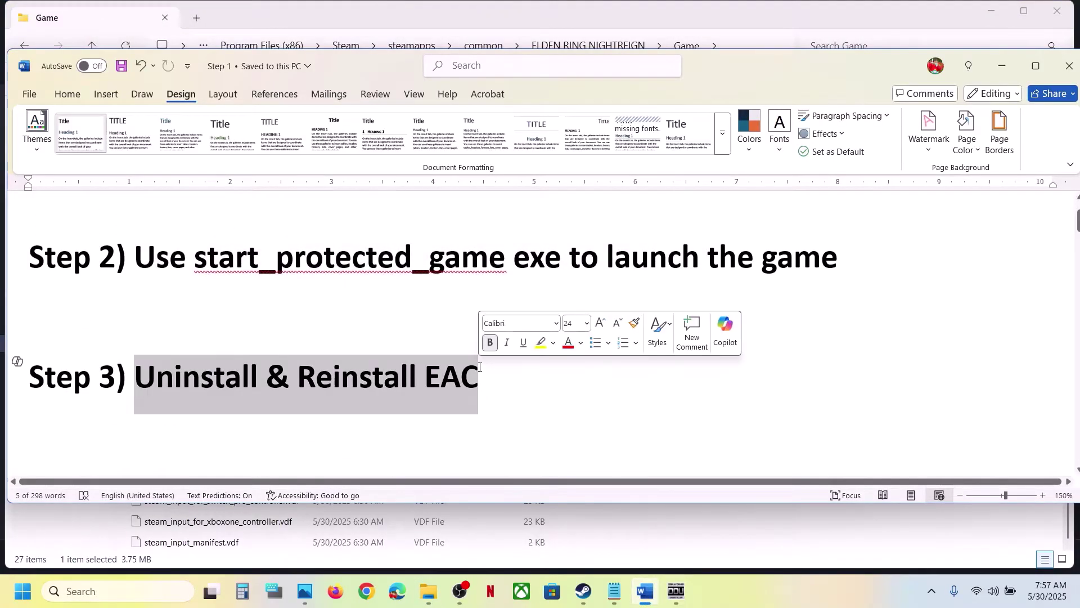
Browse the local files of ELDEN RING NIGHTREIGN from Steam and open the easyanticheat folder inside Game.
left_click(583, 591)
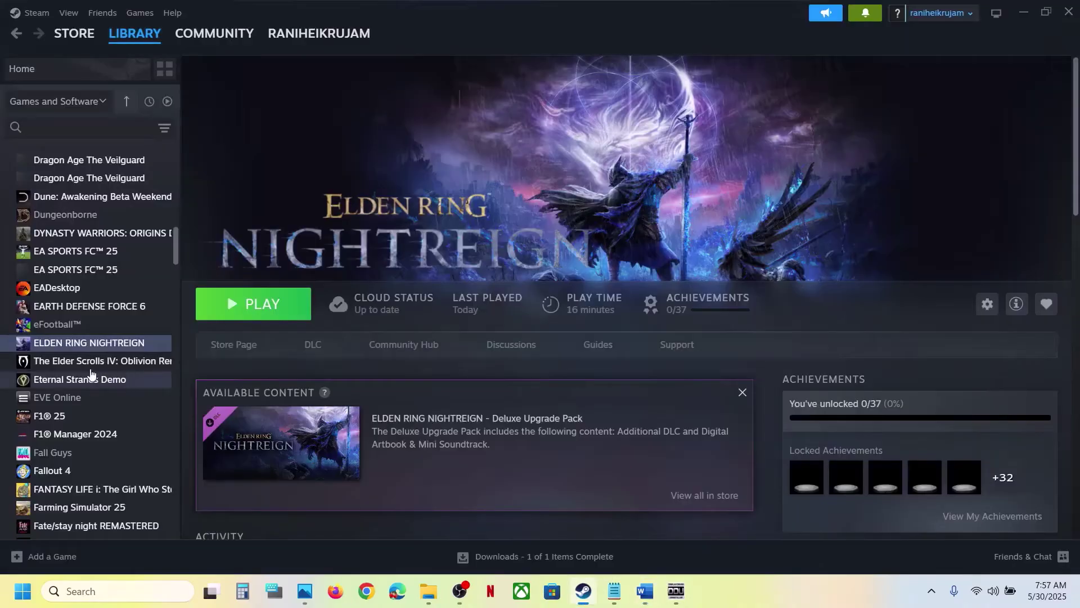
right_click(80, 351)
mouse_move(112, 431)
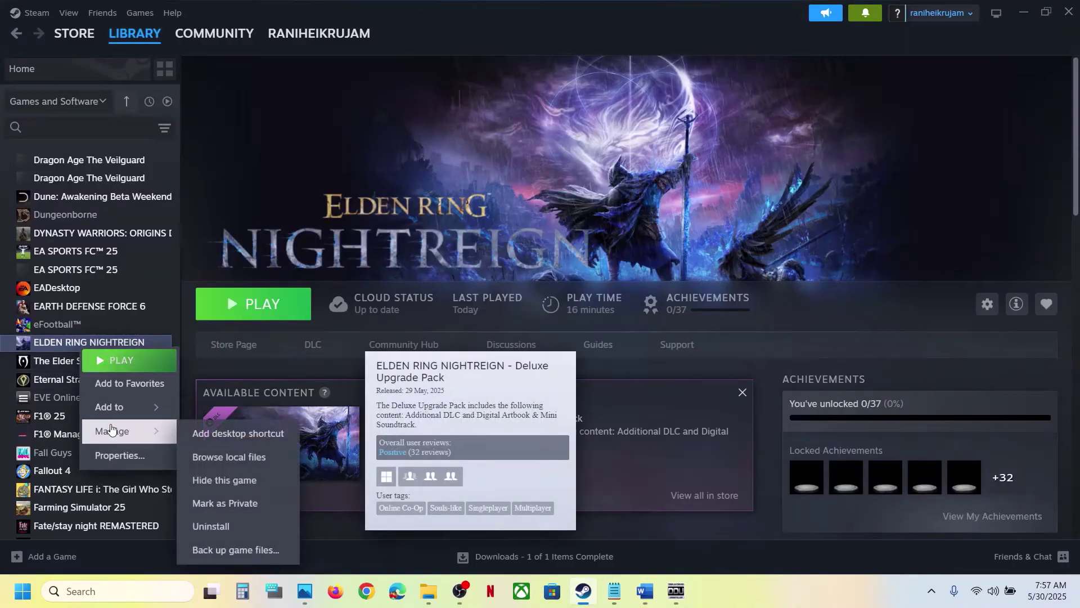
left_click(230, 459)
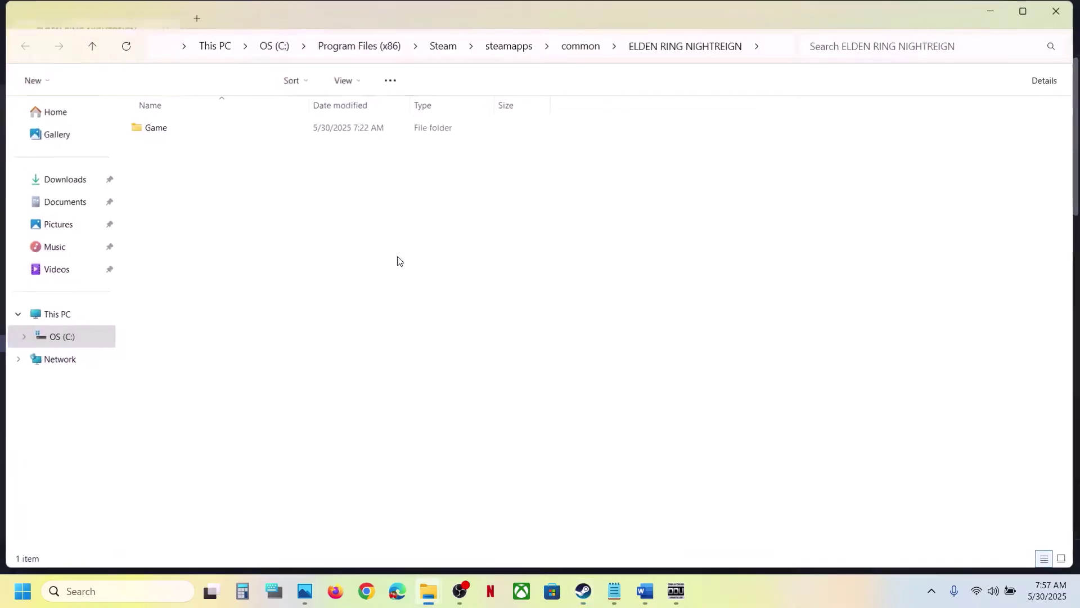
double_click(176, 129)
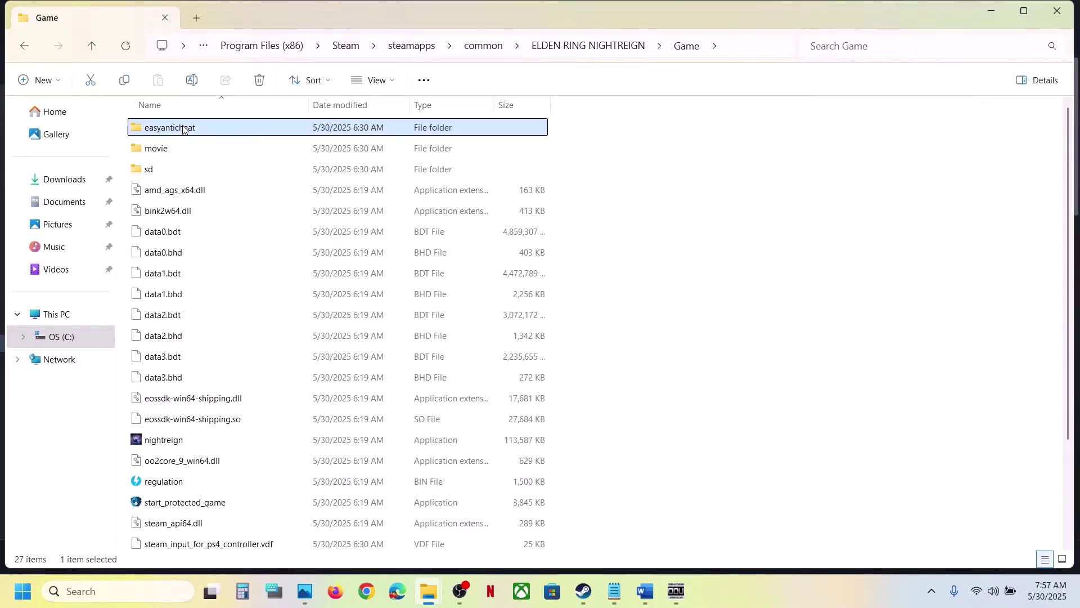
double_click(176, 129)
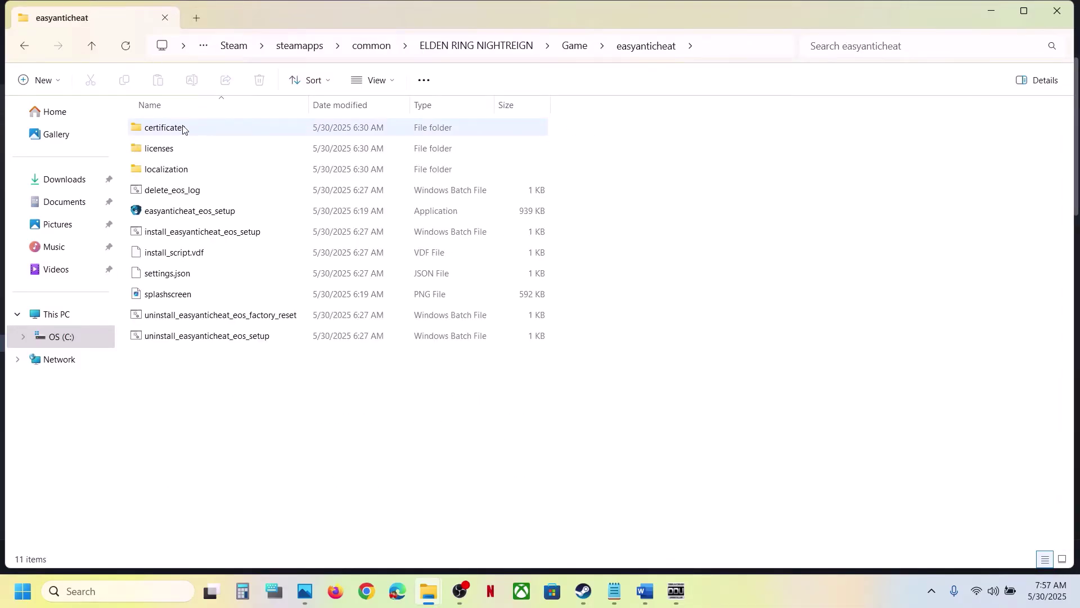
Run the uninstall_easyanticheat_eos_setup batch file and dismiss its console window once it completes.
left_click(179, 336)
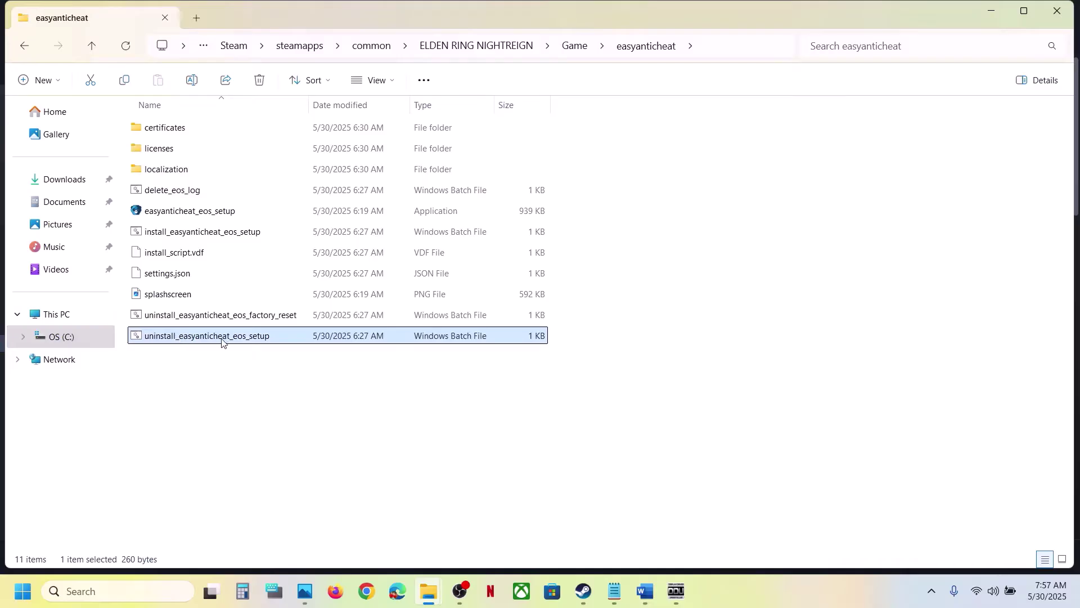
double_click(250, 338)
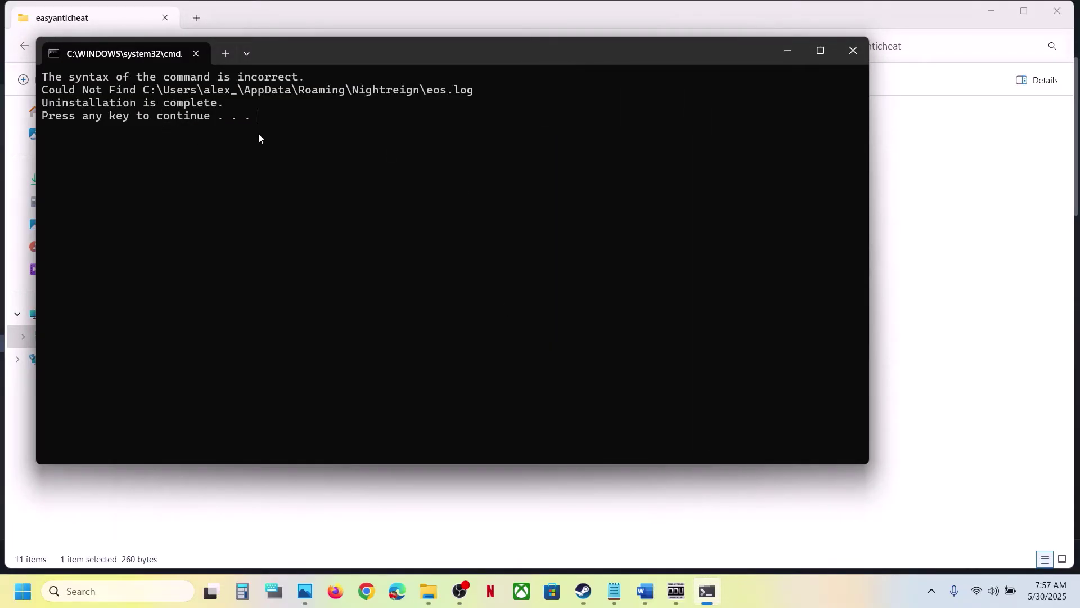
key("Return")
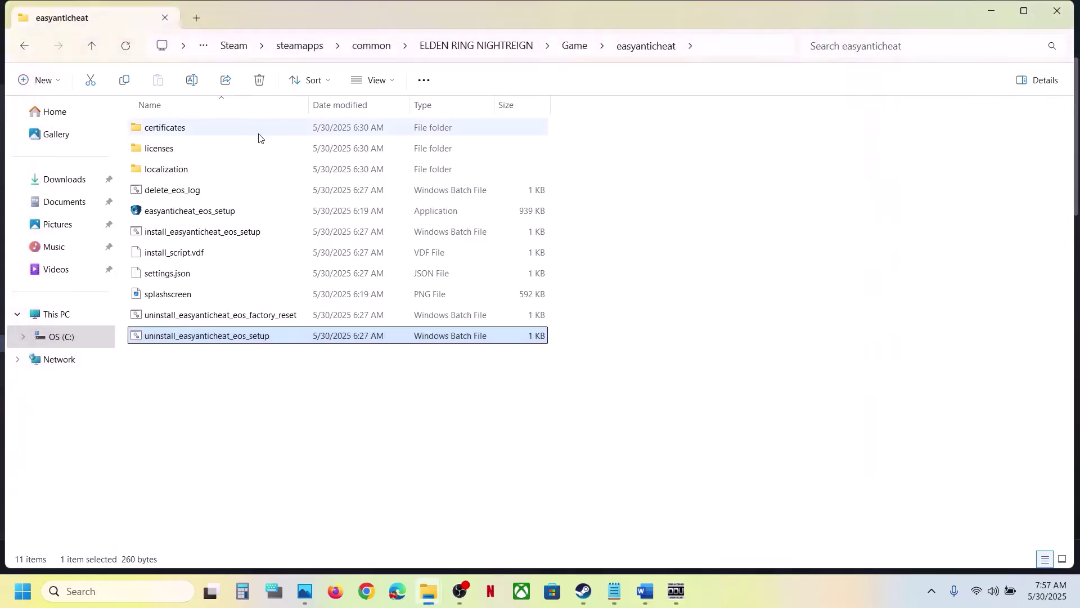
Run the uninstall_easyanticheat_eos_factory_reset batch file and dismiss its console window once it completes.
left_click(183, 316)
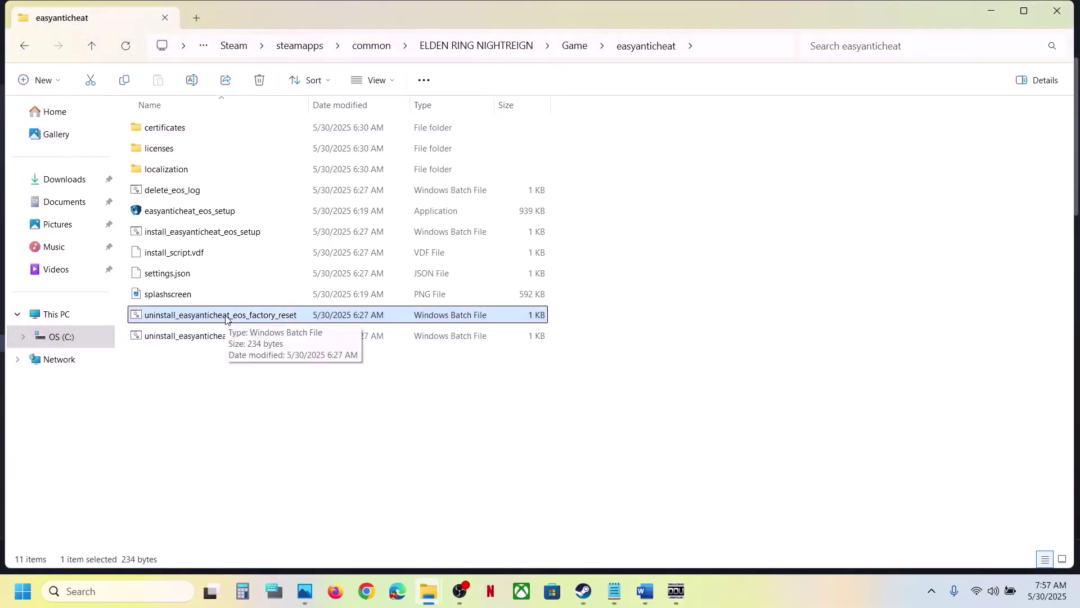
double_click(317, 309)
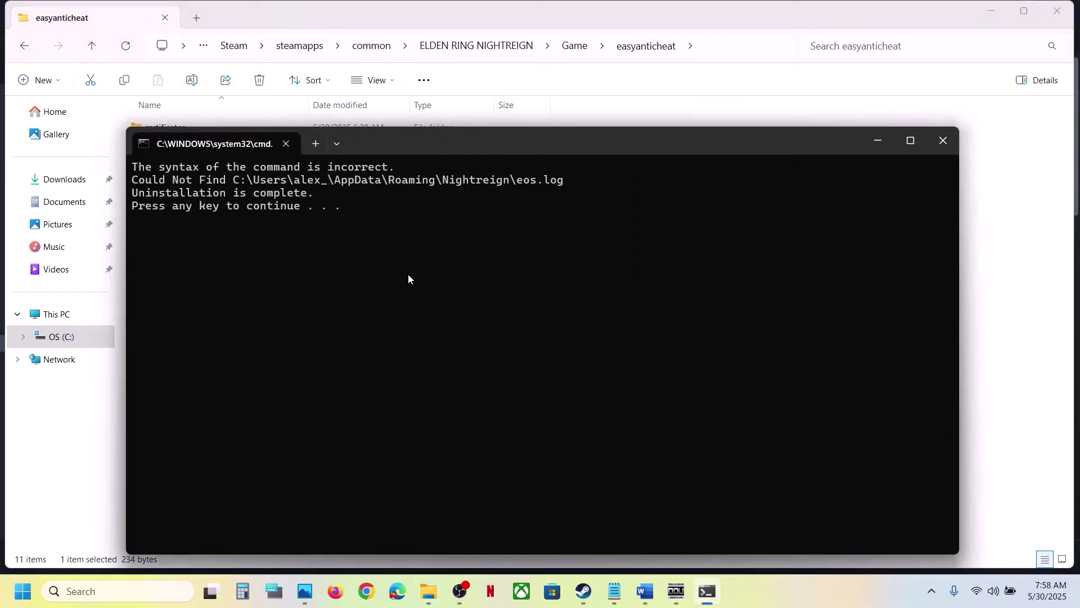
key("Return")
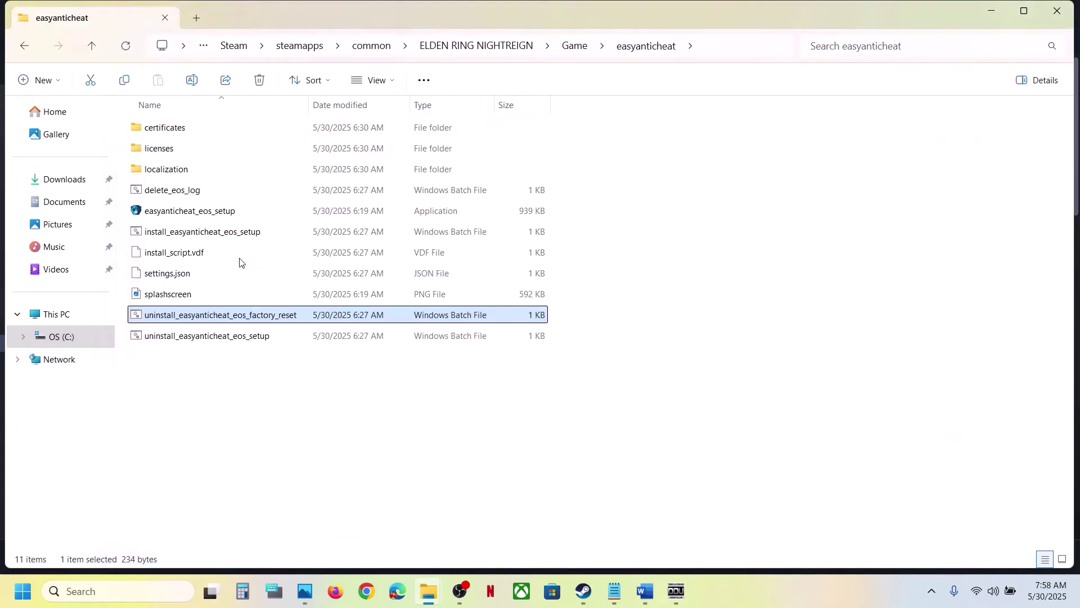
Reinstall Easy Anti-Cheat with the install_easyanticheat_eos_setup batch file and dismiss its console window once it completes.
left_click(174, 237)
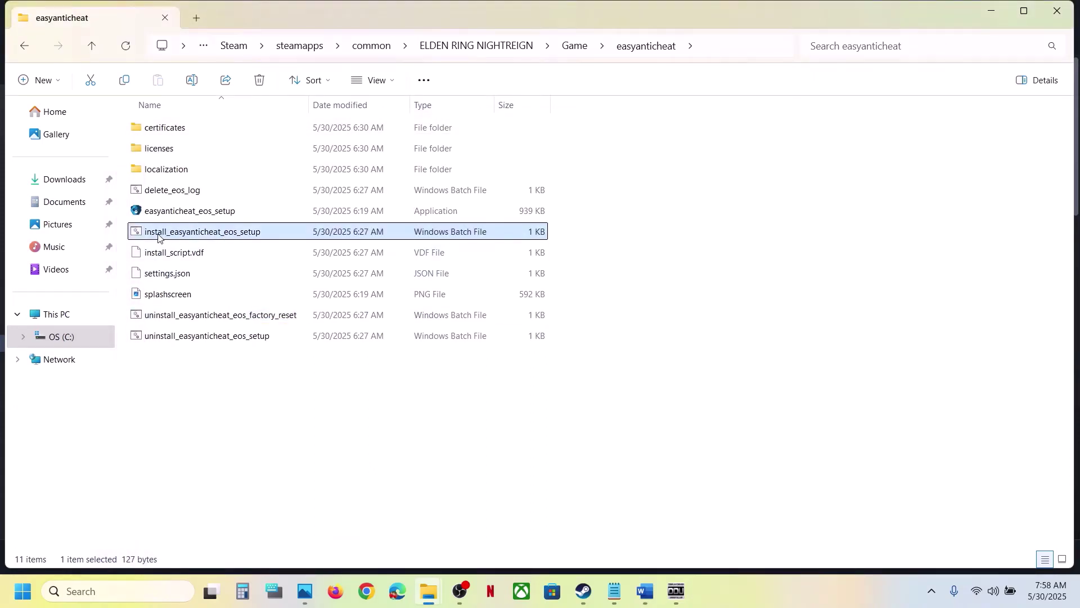
double_click(219, 236)
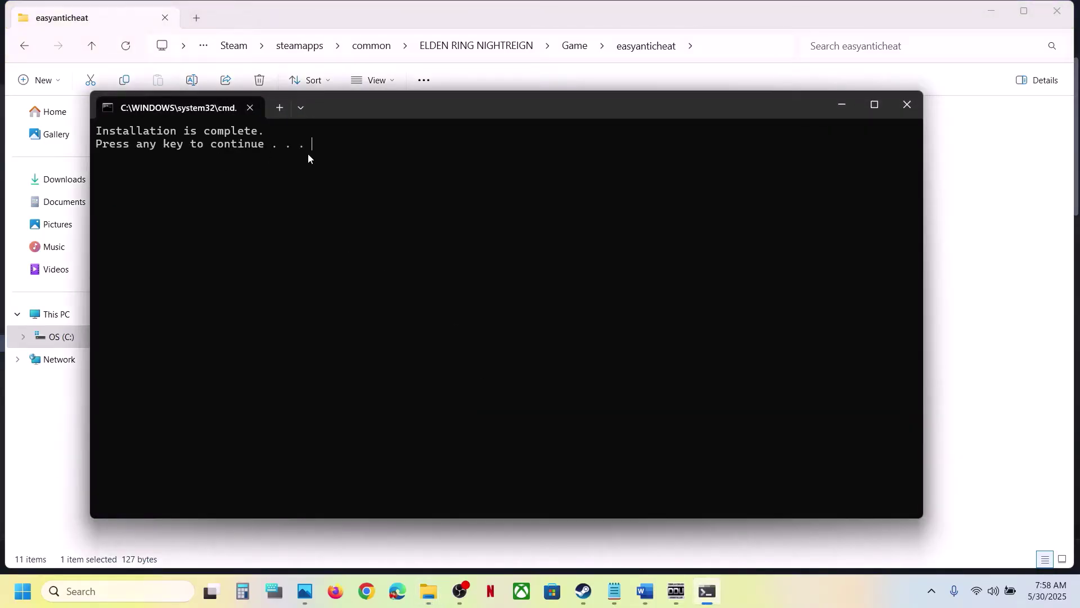
key("Return")
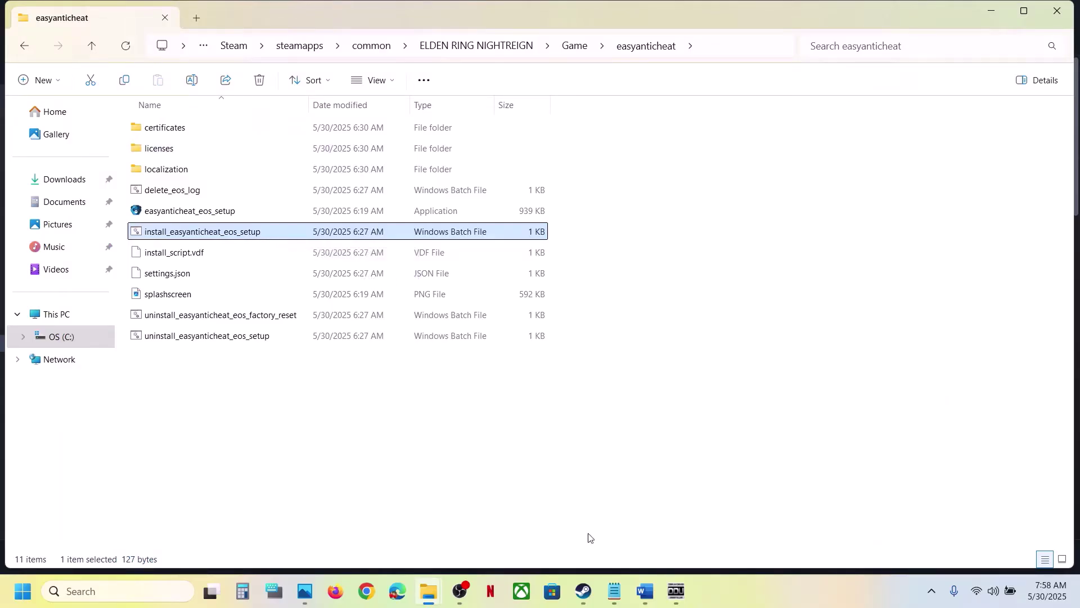
Switch briefly to Steam, return to the easyanticheat folder and select the easyanticheat_eos_setup application.
left_click(586, 597)
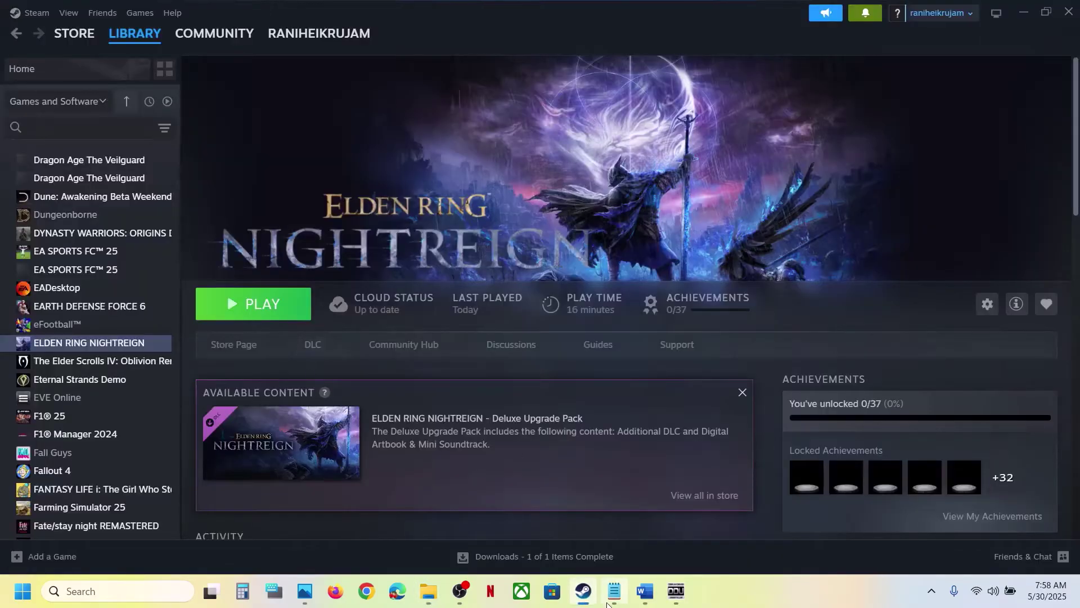
left_click(585, 598)
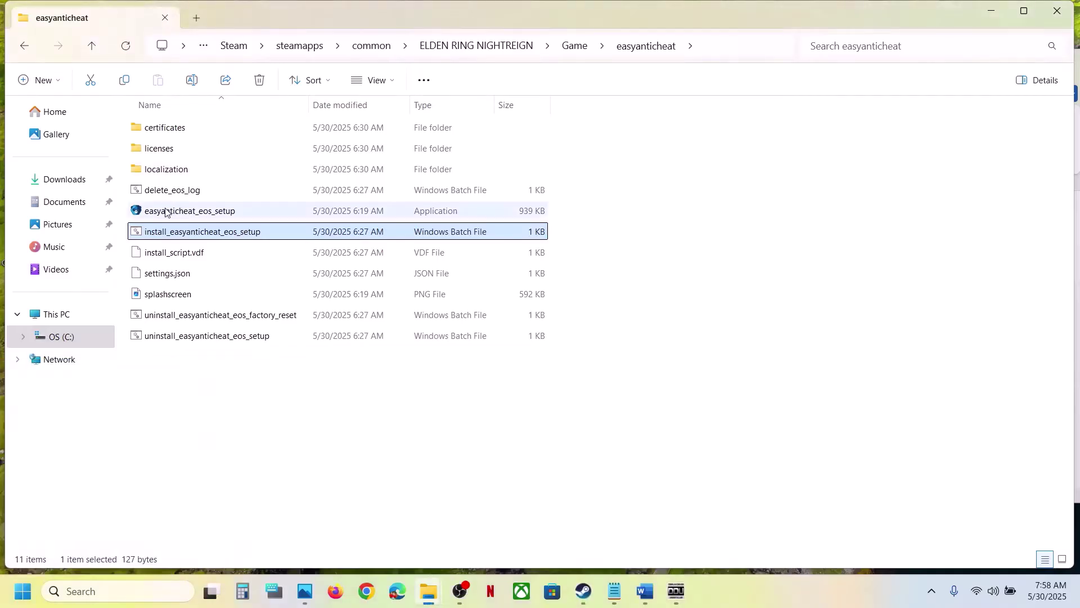
left_click(165, 213)
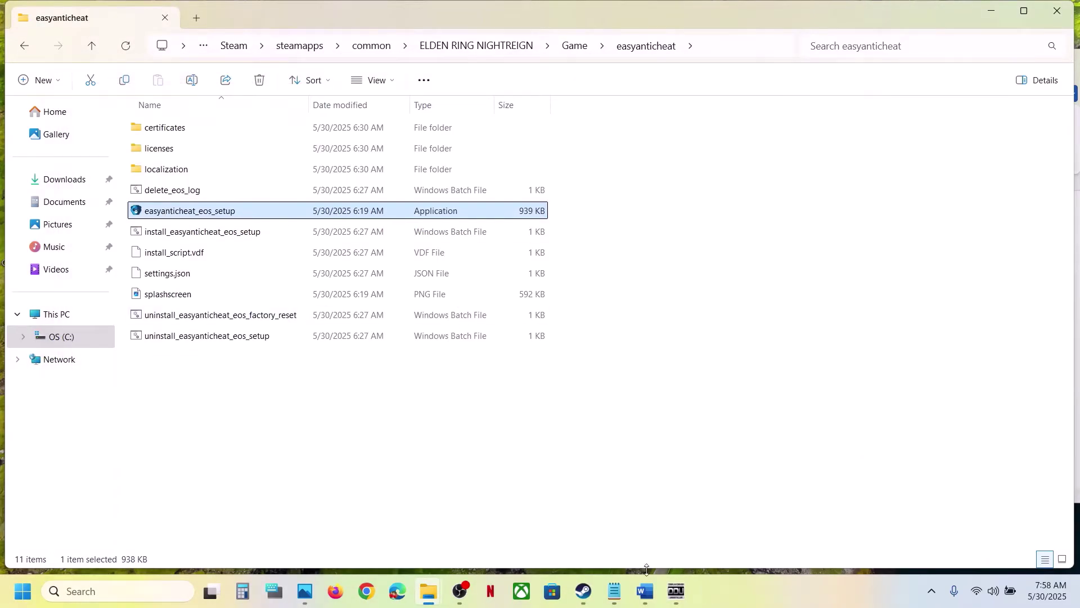
Switch to the Word fix list and highlight Step 4's instruction to run the game as an administrator from the game installation folder.
left_click(586, 595)
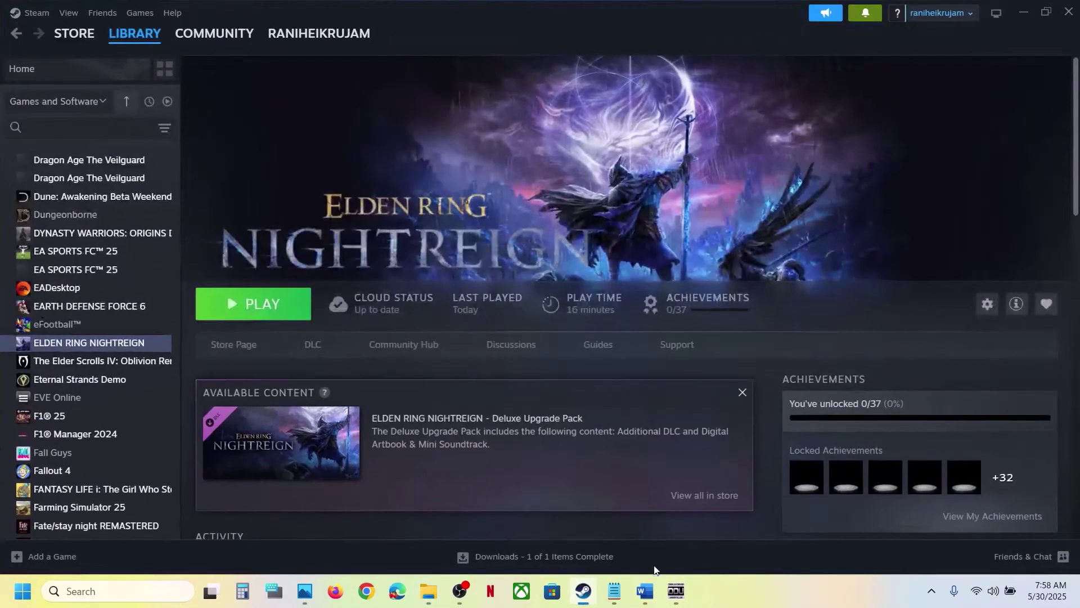
left_click(645, 591)
scroll(448, 337, "down", 2)
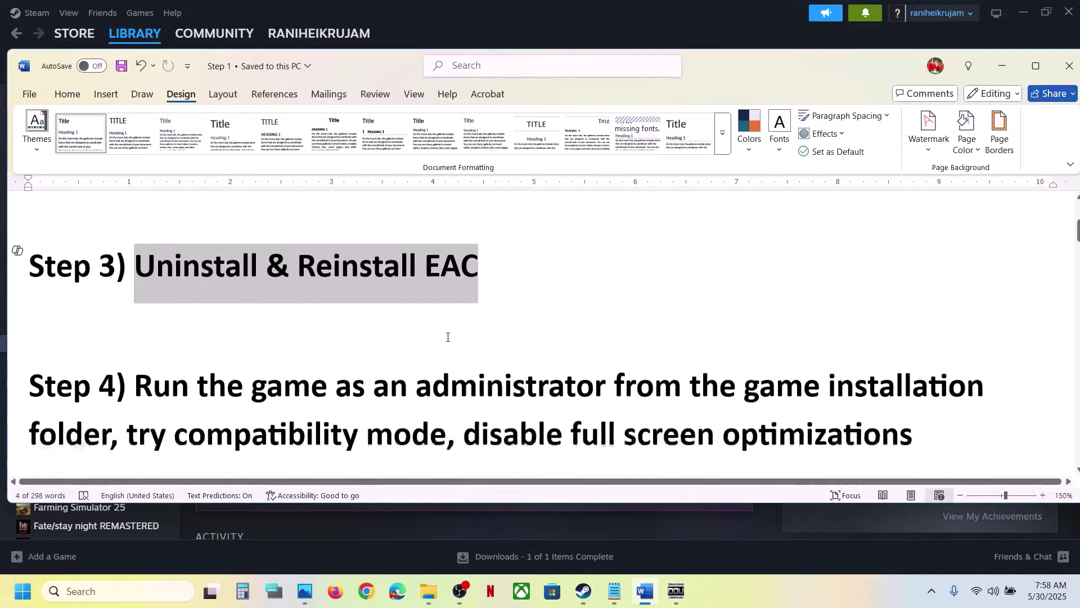
left_click_drag(153, 371, 111, 426)
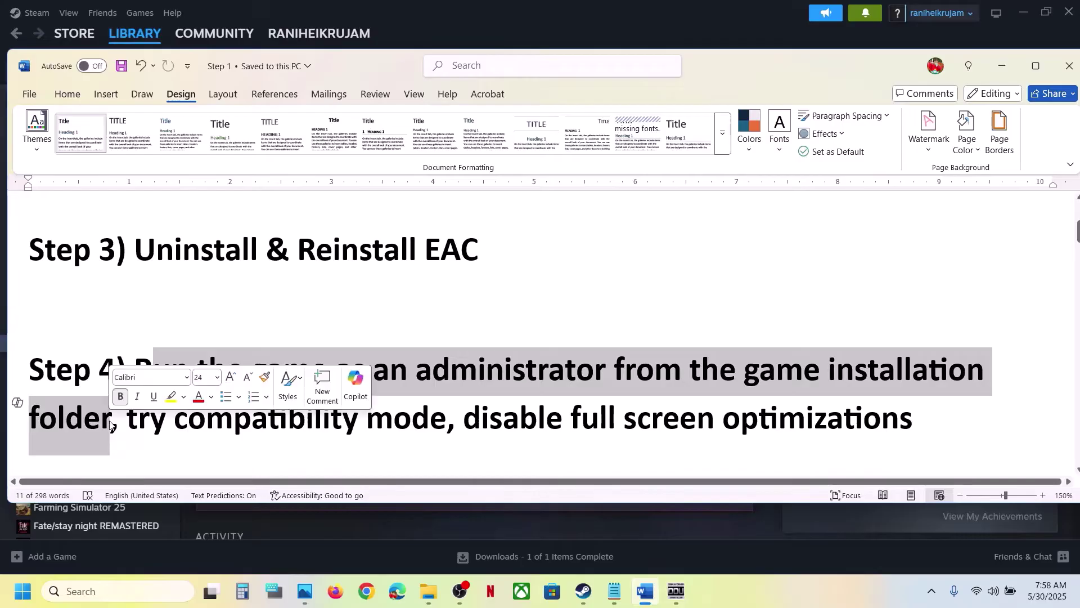
Switch to Steam, browse ELDEN RING NIGHTREIGN's local files and open the Game folder.
left_click(581, 595)
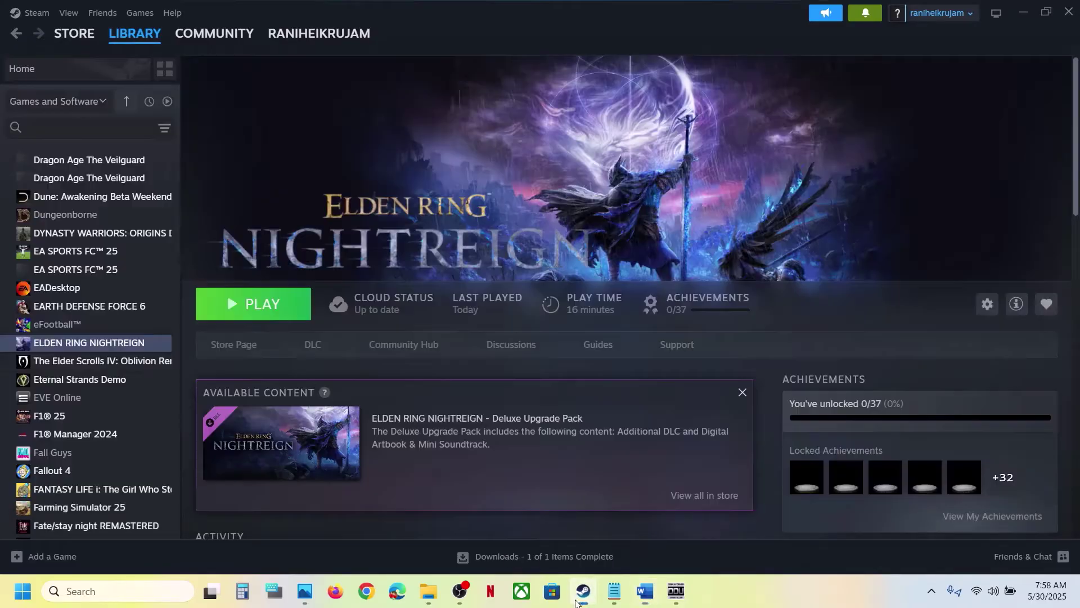
right_click(118, 345)
mouse_move(151, 428)
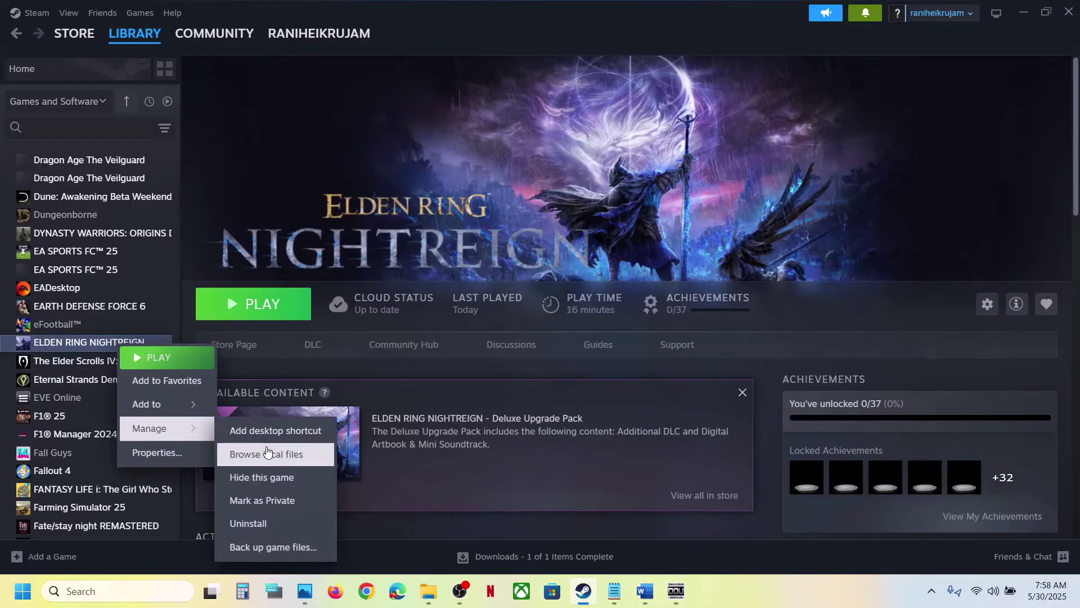
left_click(251, 453)
double_click(168, 133)
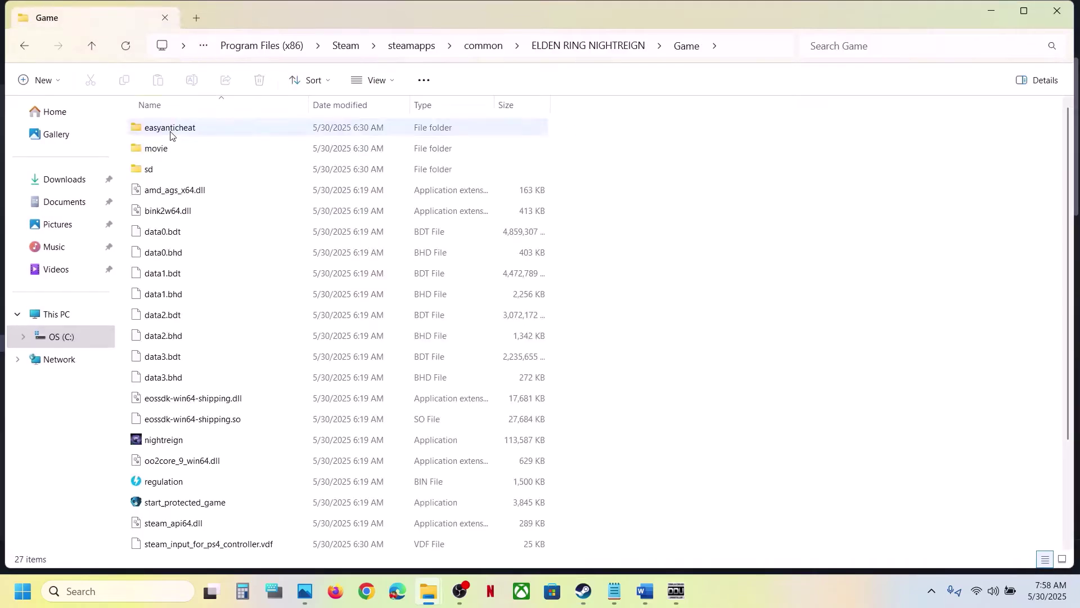
Set the nightreign application to run as an administrator in its compatibility properties, then apply the change and close the dialog.
scroll(211, 388, "down", 2)
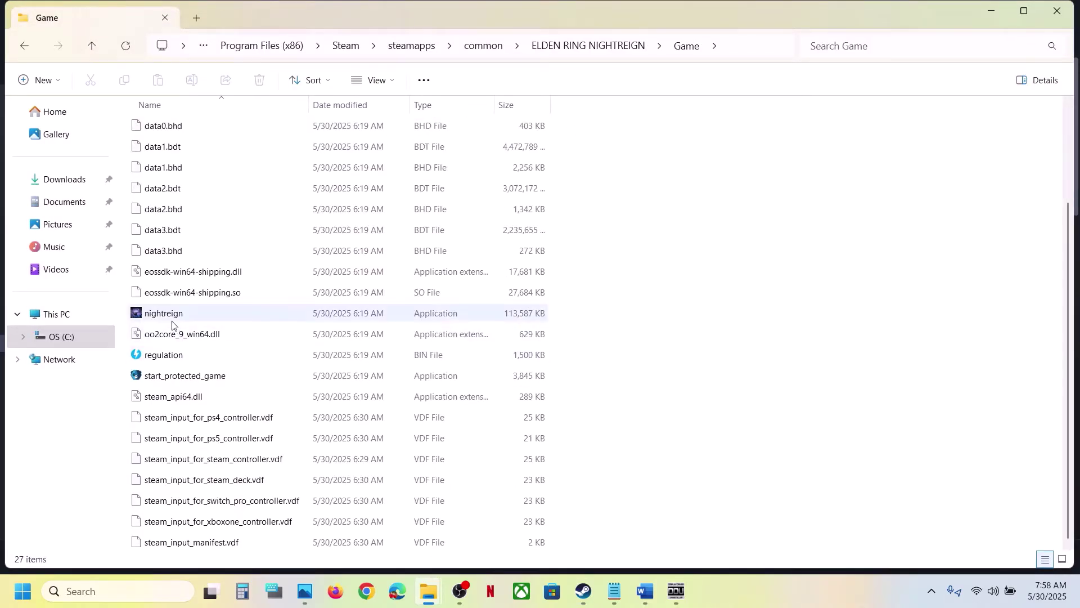
left_click(189, 314)
right_click(189, 314)
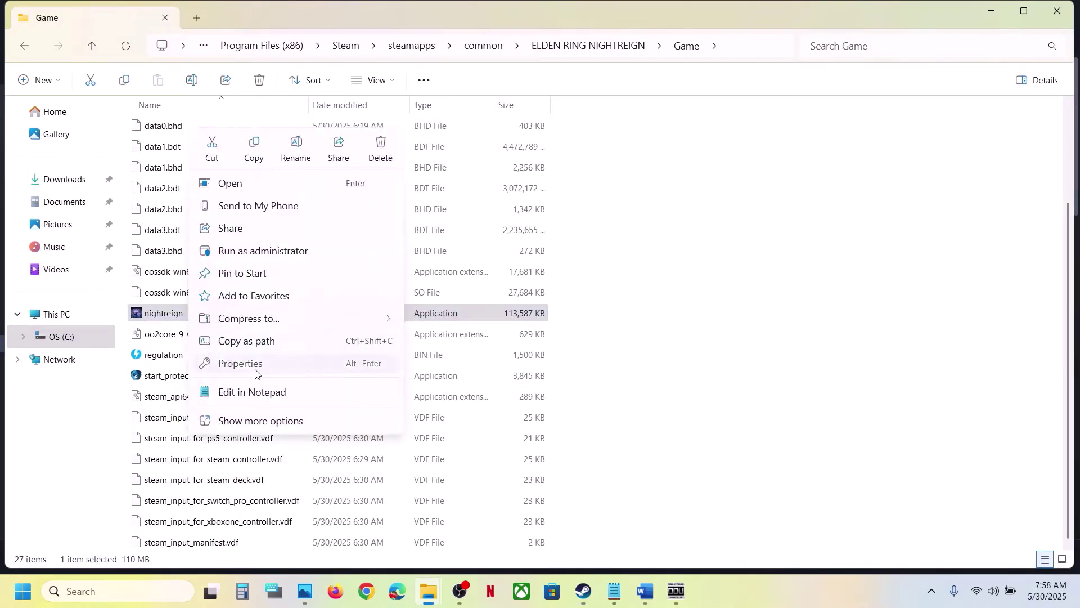
left_click(256, 364)
left_click(344, 225)
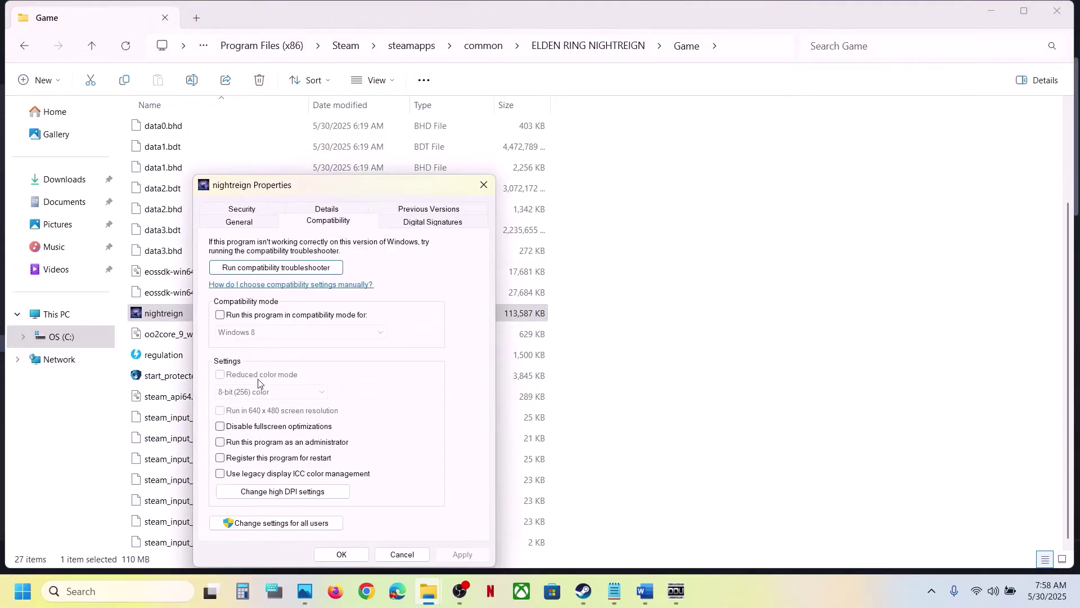
left_click(220, 443)
left_click(461, 554)
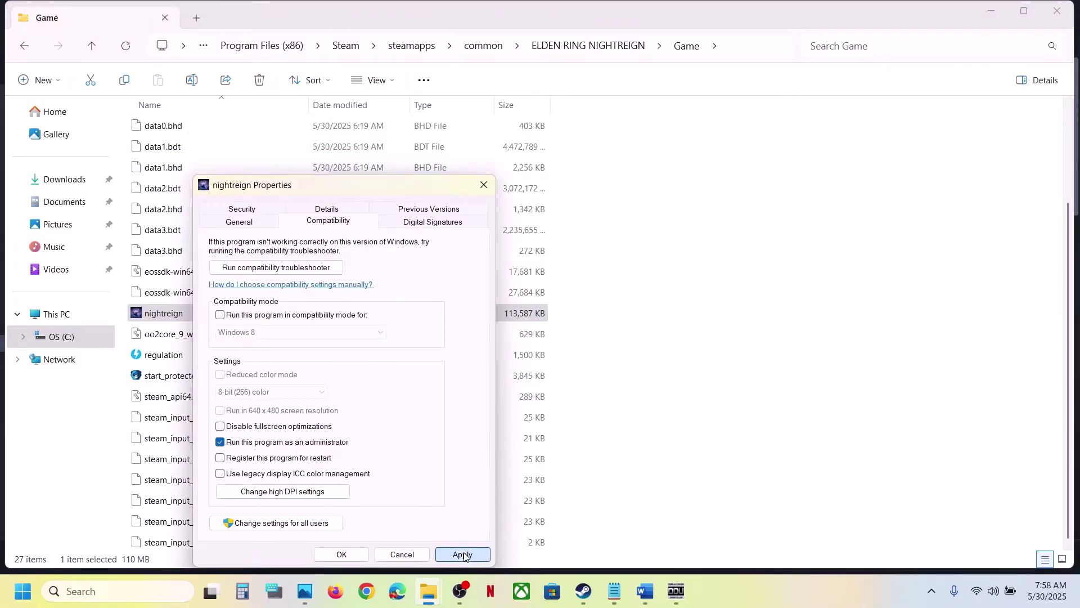
left_click(342, 554)
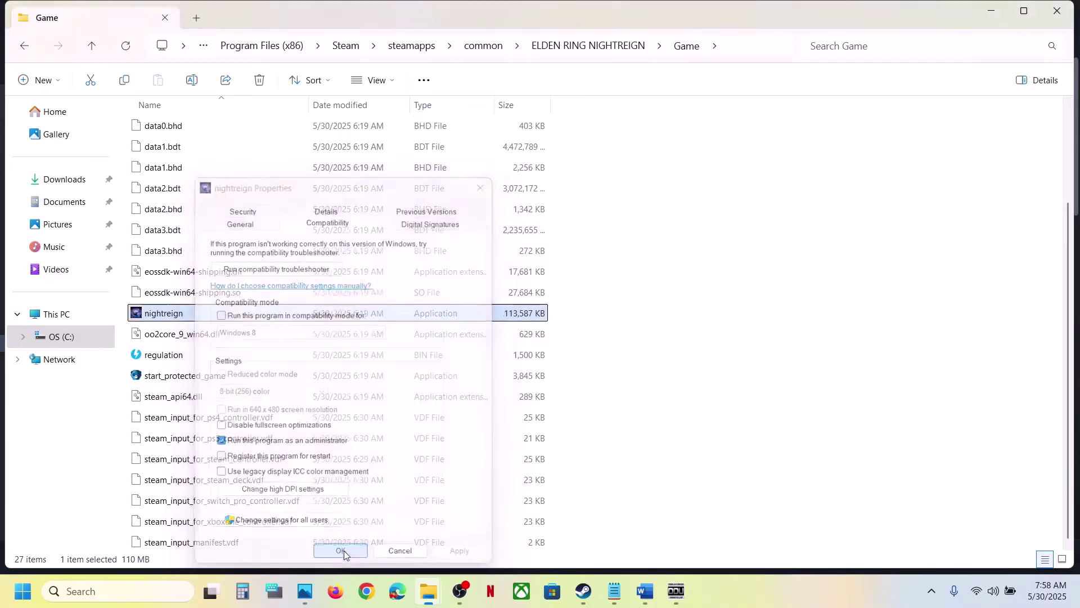
Reopen the nightreign application's compatibility properties, enable compatibility mode for Windows 8 and apply it.
right_click(181, 319)
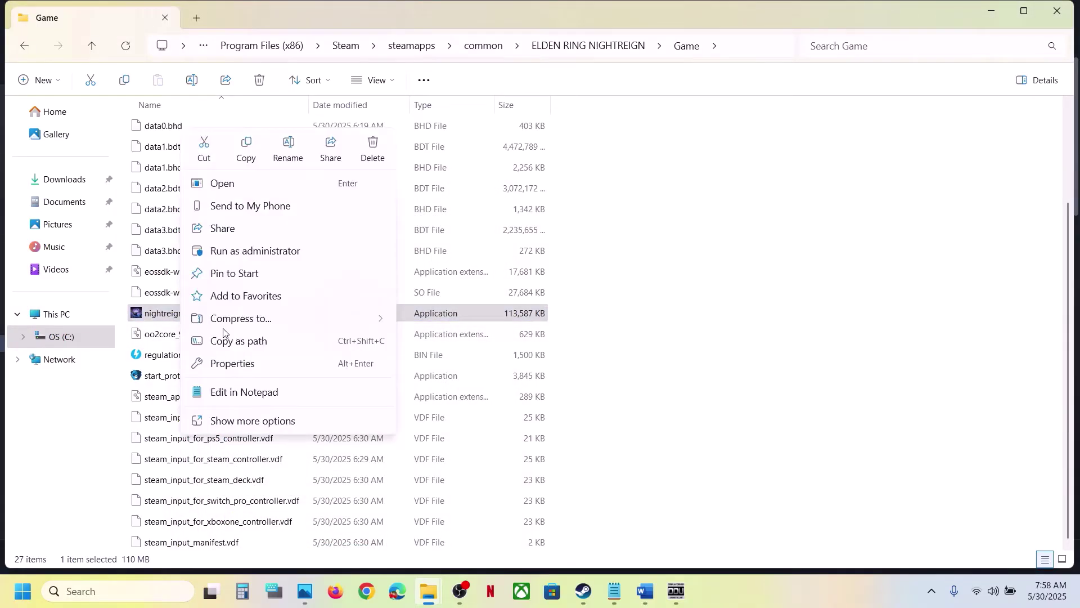
left_click(241, 364)
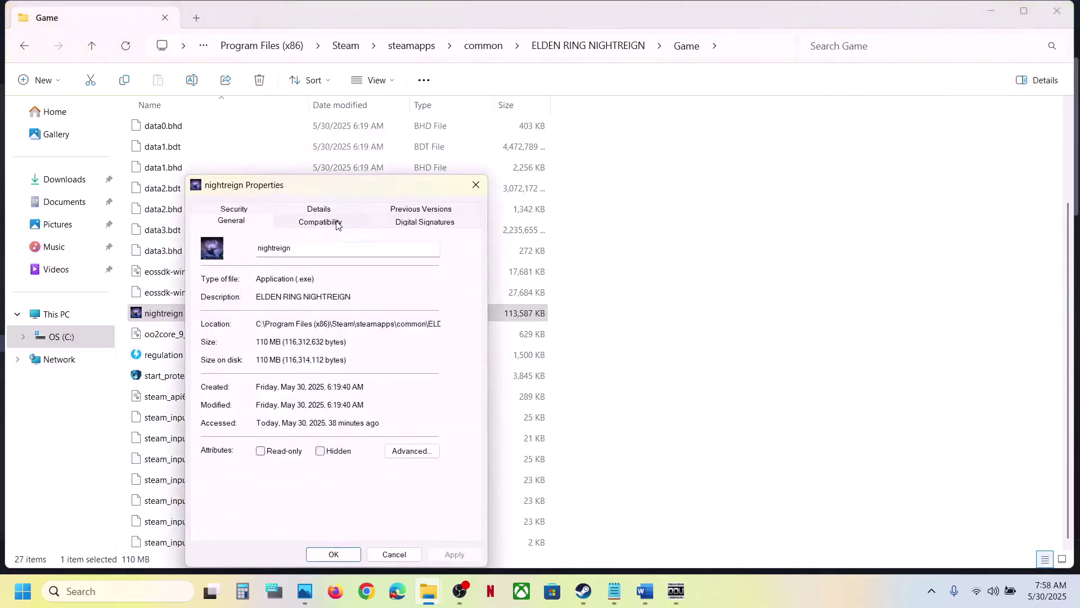
left_click(337, 223)
left_click(212, 315)
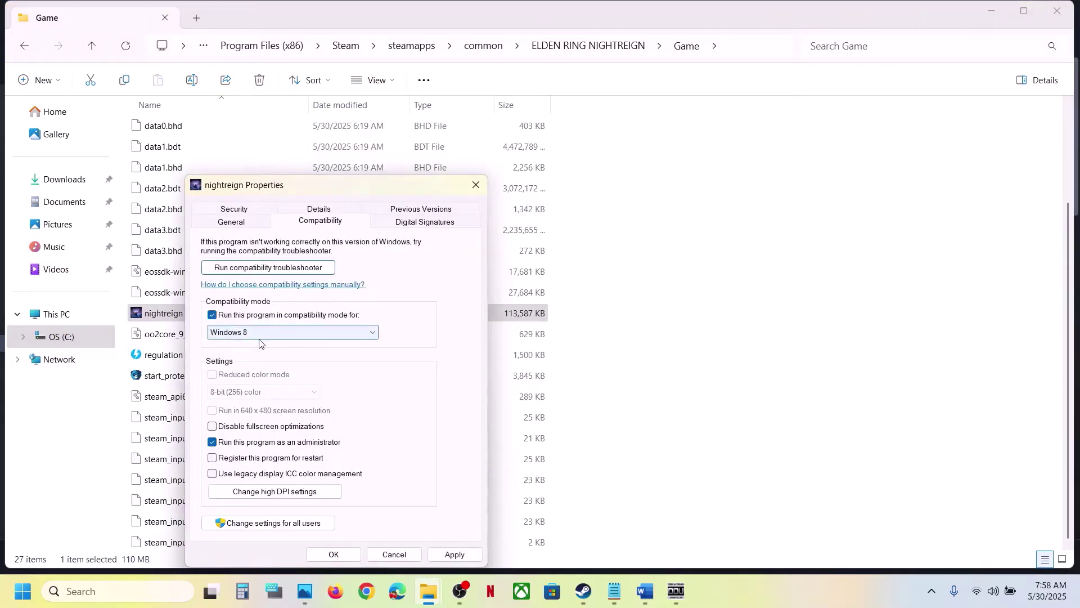
left_click(465, 556)
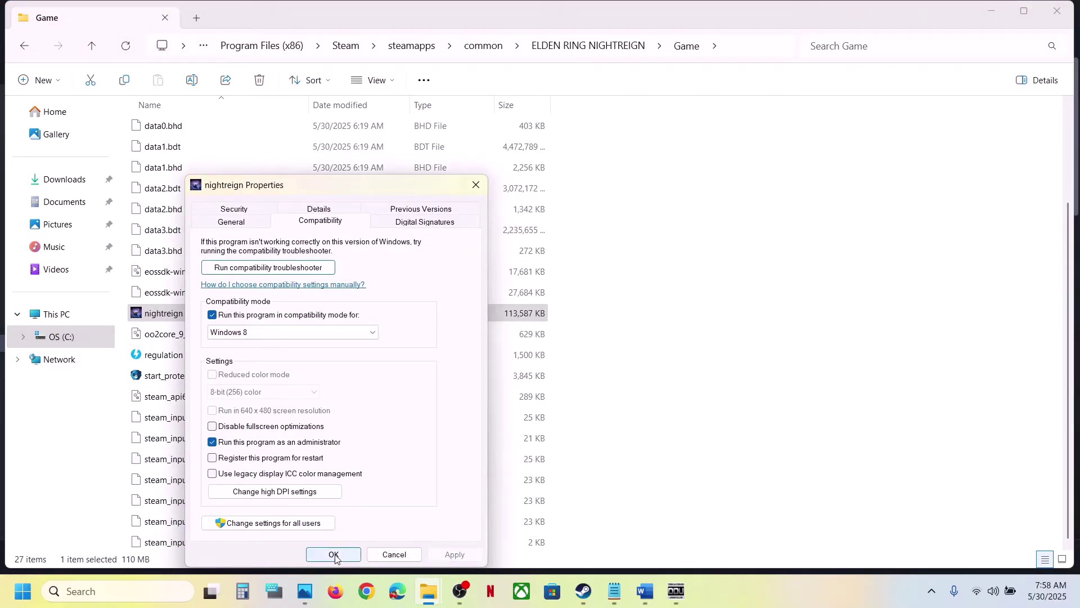
Change the nightreign application's compatibility mode to Windows 7 and apply it.
left_click(280, 336)
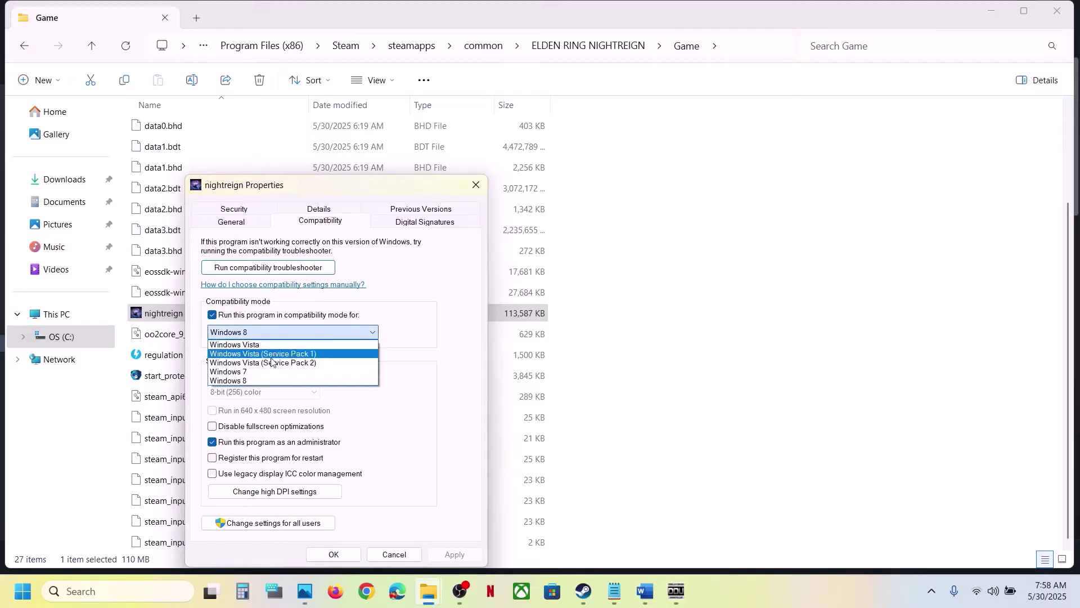
left_click(298, 354)
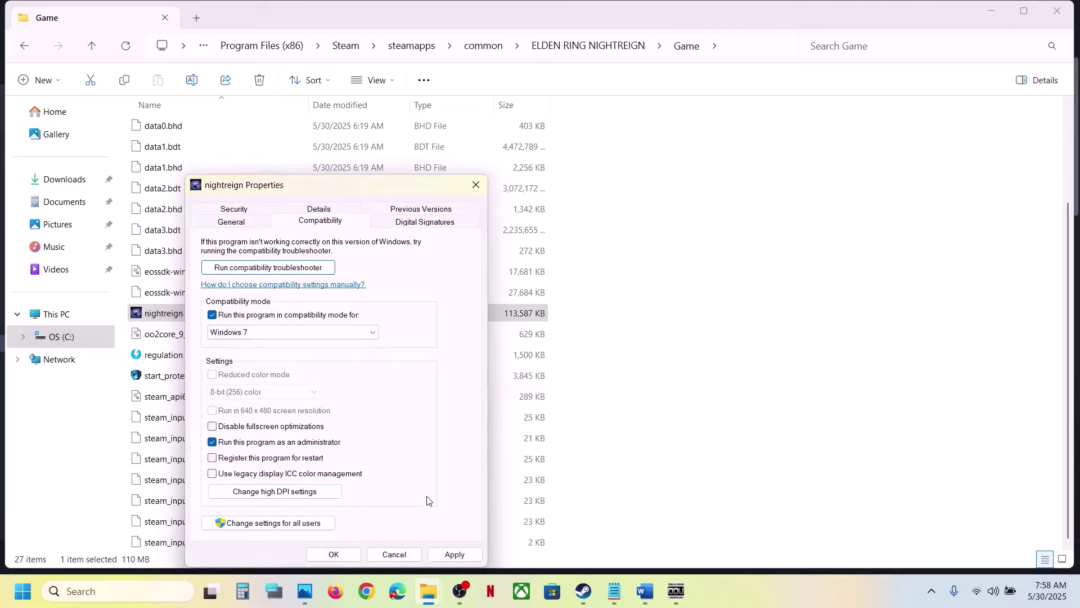
left_click(443, 553)
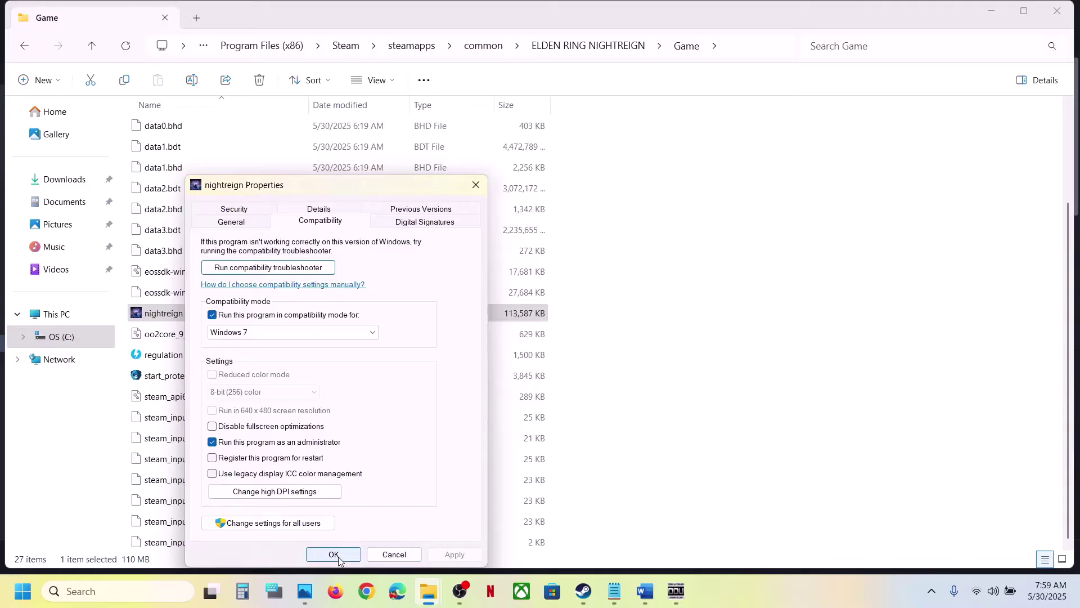
Disable fullscreen optimizations for the nightreign application, then apply the change and close its properties.
left_click(231, 427)
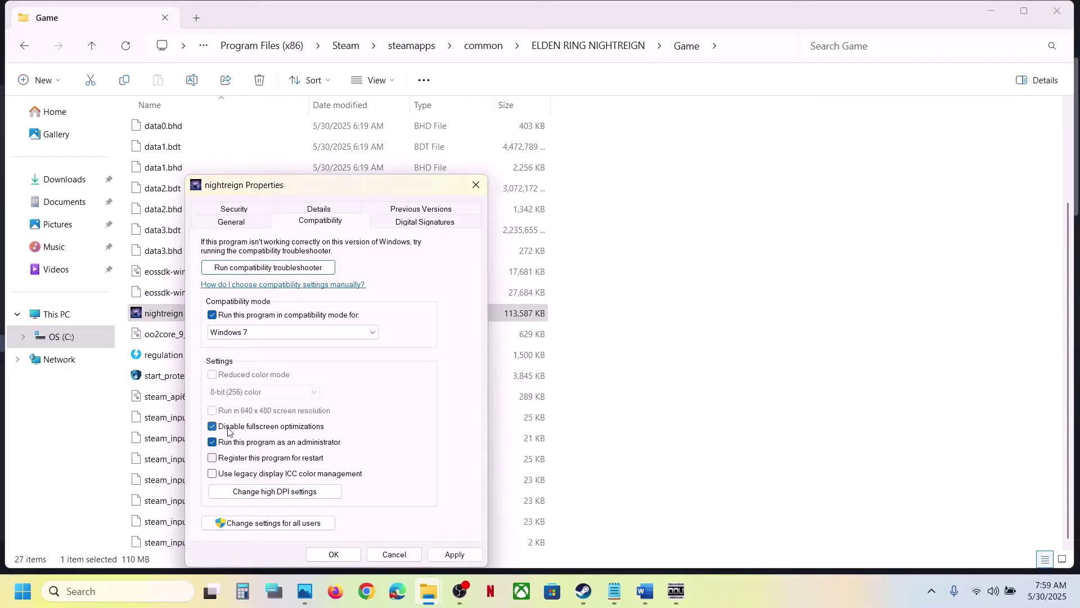
left_click(450, 554)
left_click(333, 555)
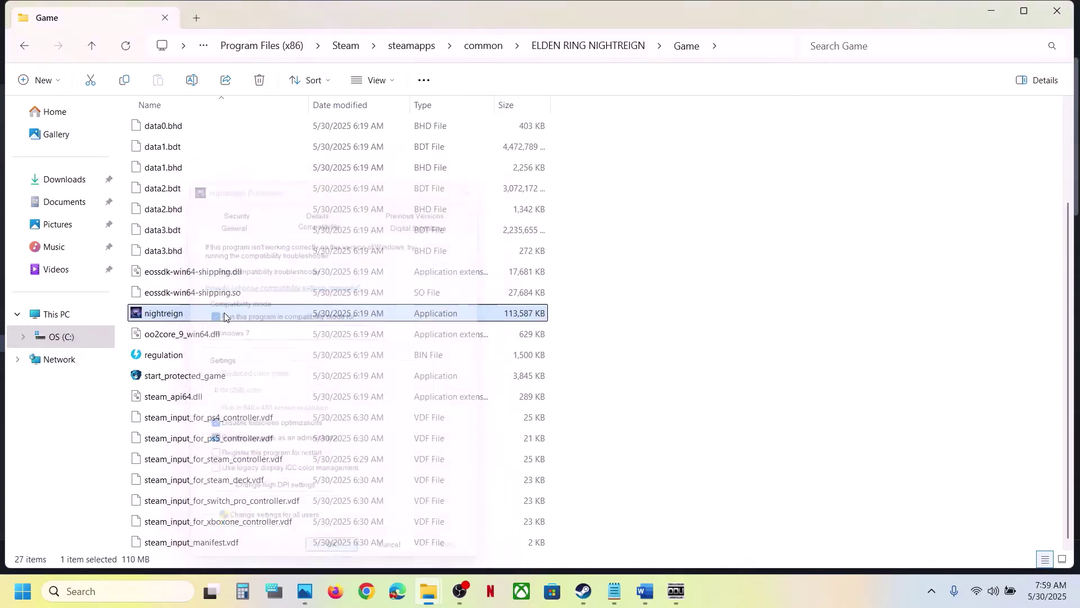
Turn off compatibility mode, the fullscreen optimizations override and run as administrator for the nightreign application, and save the properties.
right_click(172, 316)
left_click(251, 363)
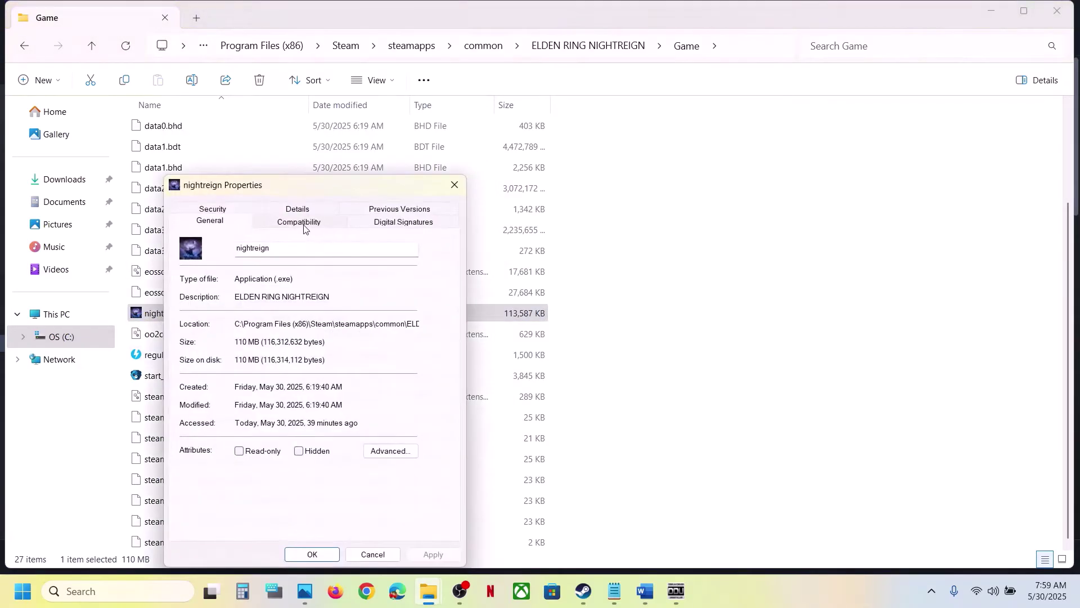
left_click(303, 224)
left_click(191, 316)
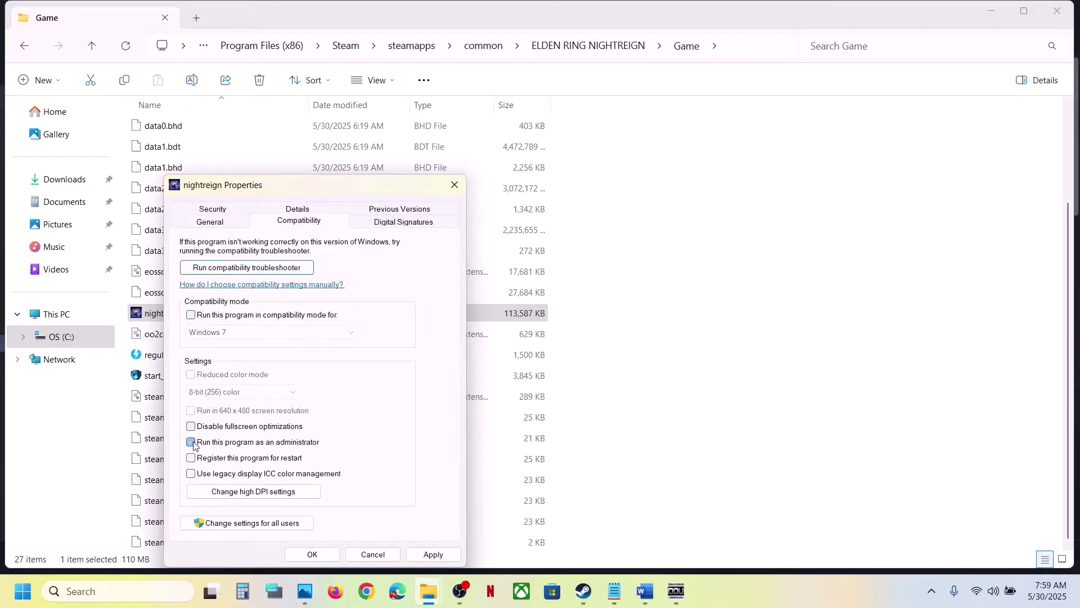
left_click(433, 554)
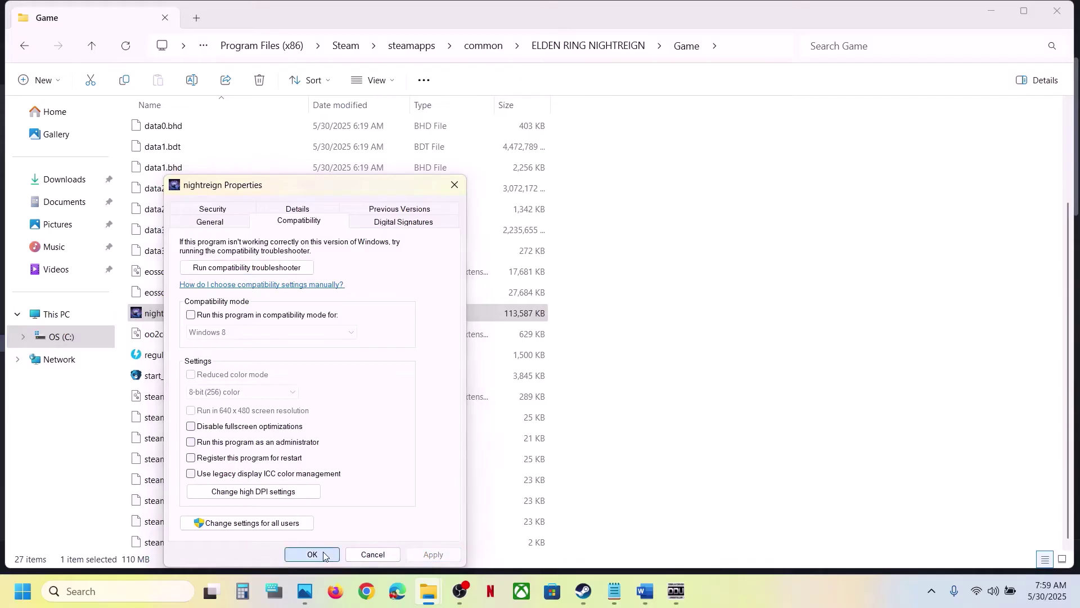
left_click(312, 554)
Return to the Word fix list and highlight Step 5's instruction to allow the game exe in the antivirus program, Windows Security and Firewall.
left_click(643, 589)
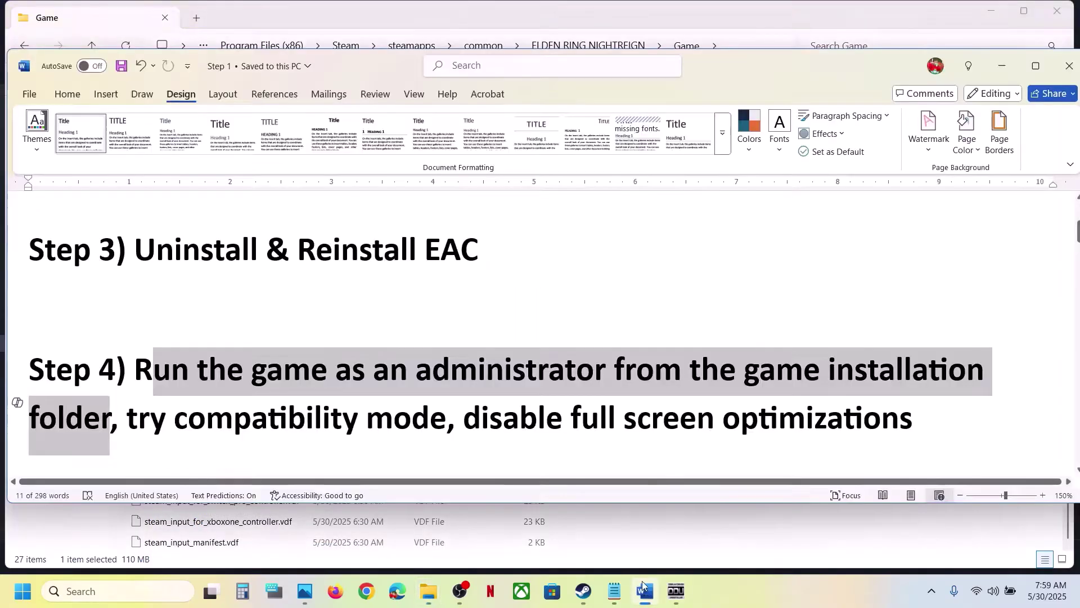
scroll(402, 394, "down", 3)
scroll(402, 394, "down", 1)
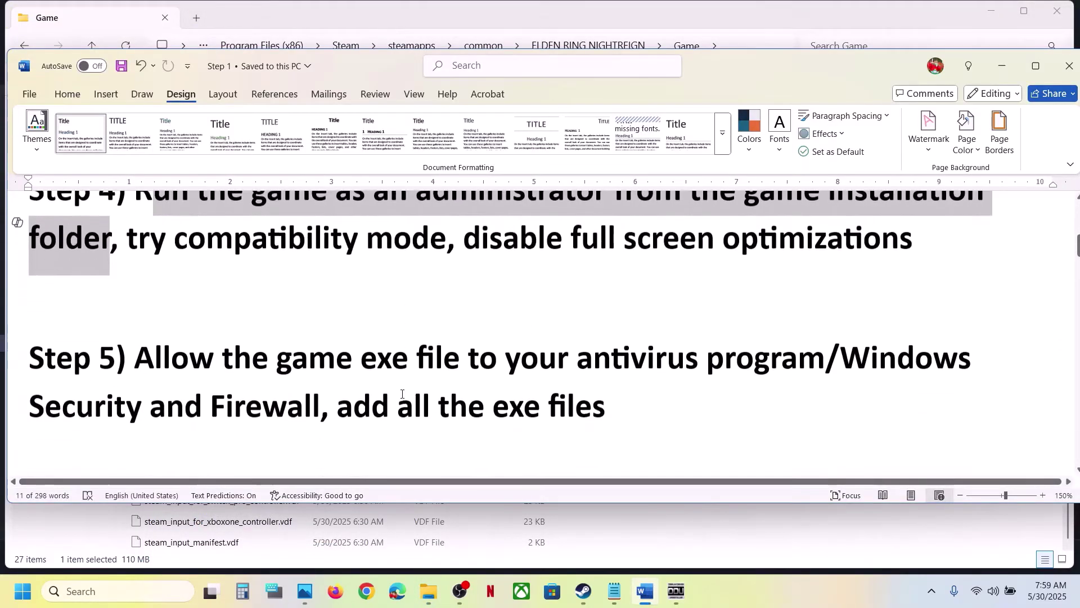
left_click_drag(135, 358, 809, 354)
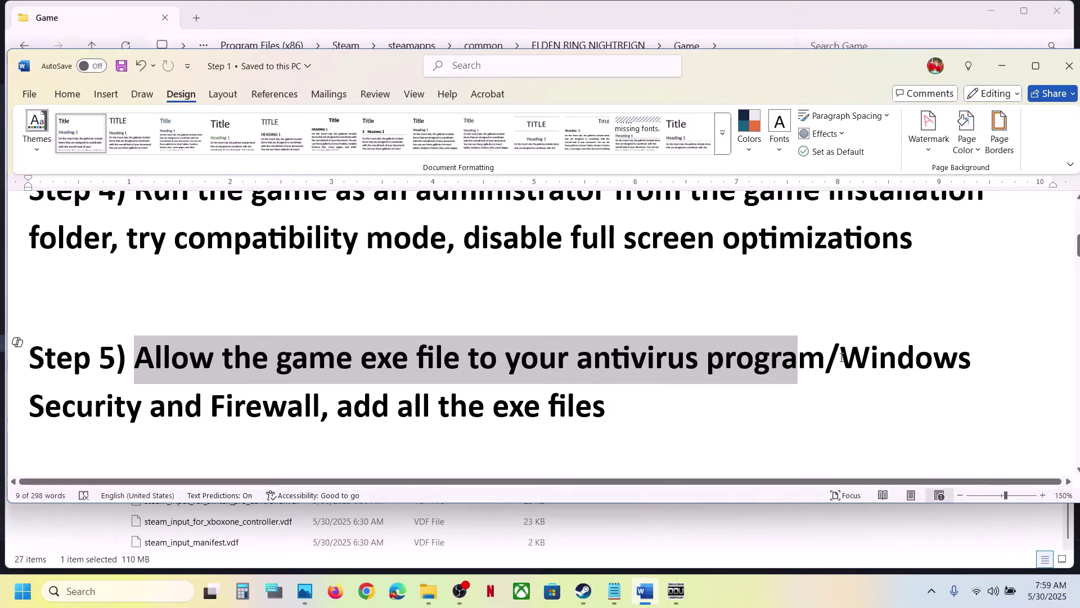
left_click_drag(841, 356, 316, 402)
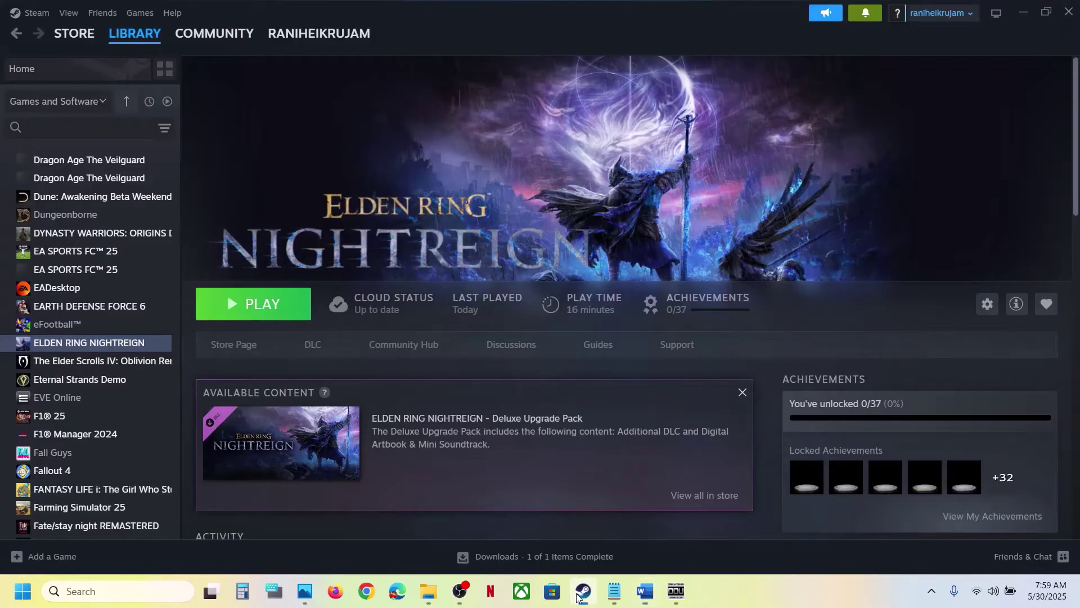
Open Windows Settings and go through Privacy & security to the Virus & threat protection page of Windows Security.
left_click(579, 593)
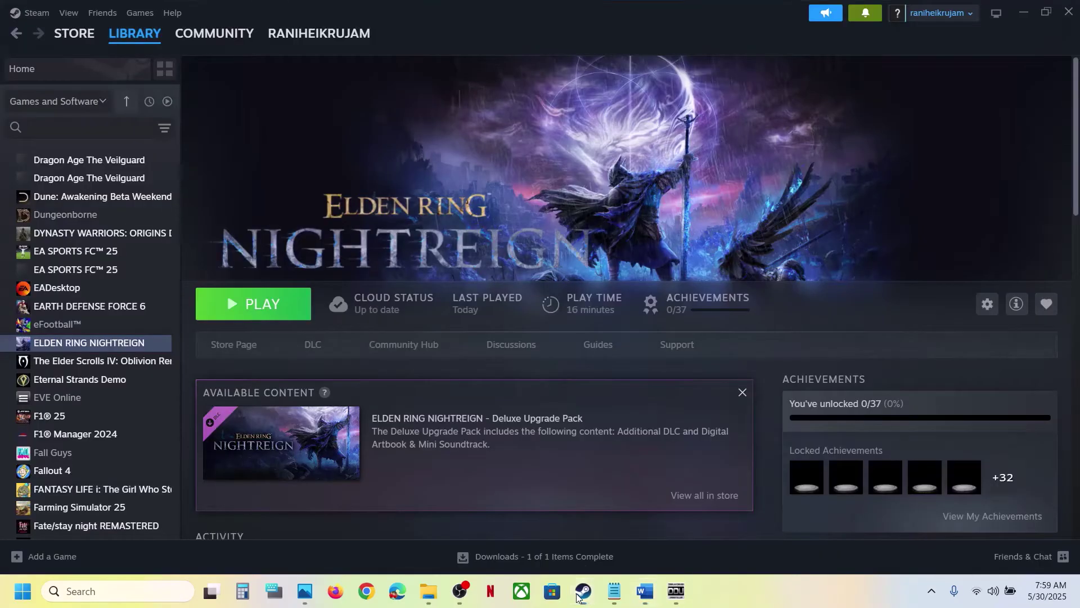
key("super+i")
left_click(84, 434)
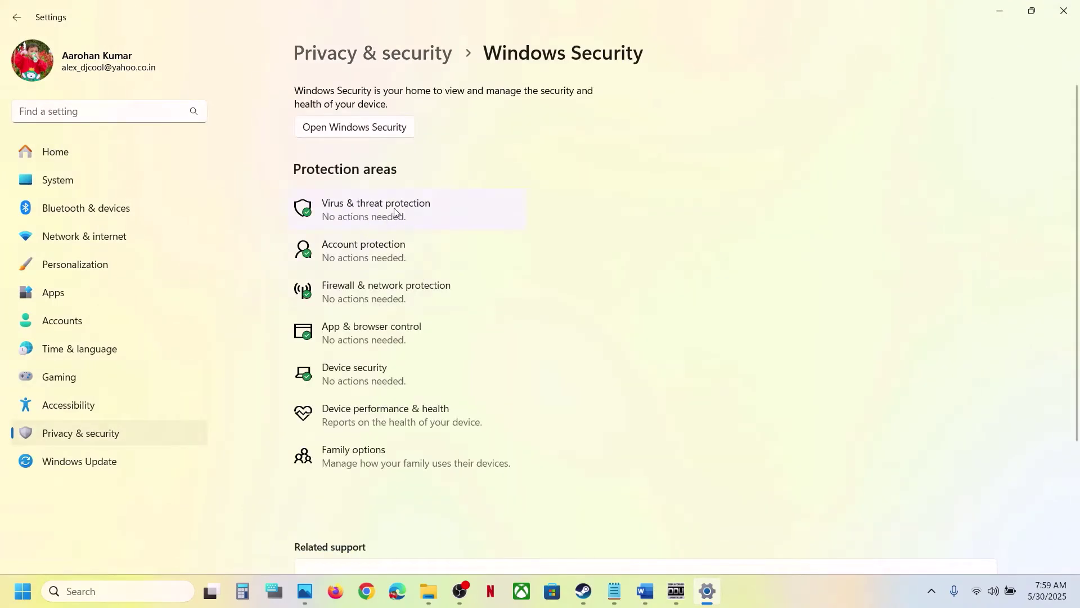
left_click(395, 212)
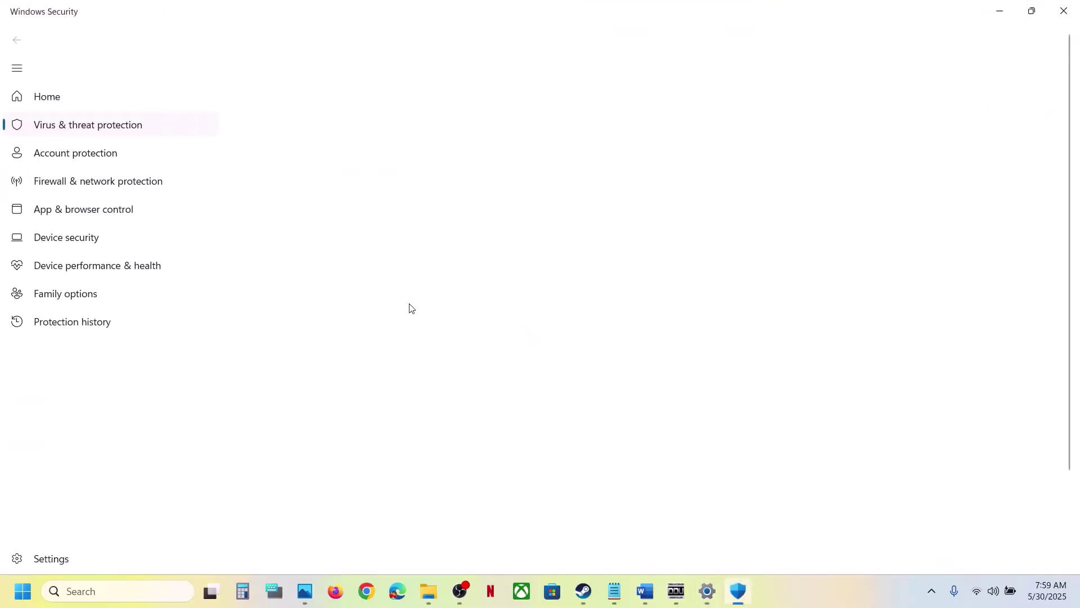
Open the list of apps allowed through Controlled folder access under Ransomware protection.
scroll(410, 308, "down", 5)
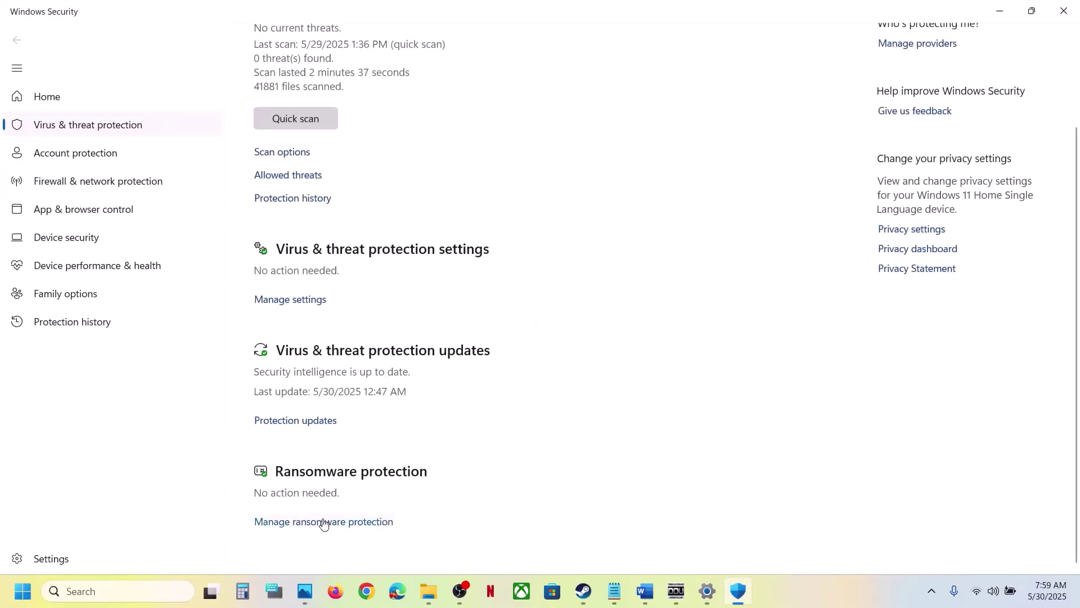
left_click(324, 522)
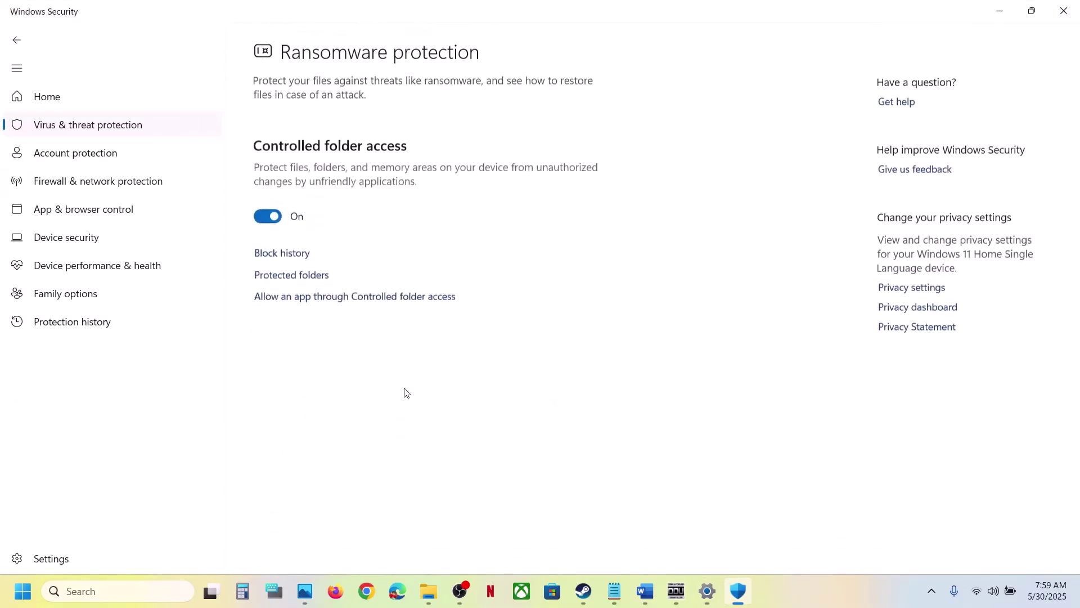
left_click(352, 301)
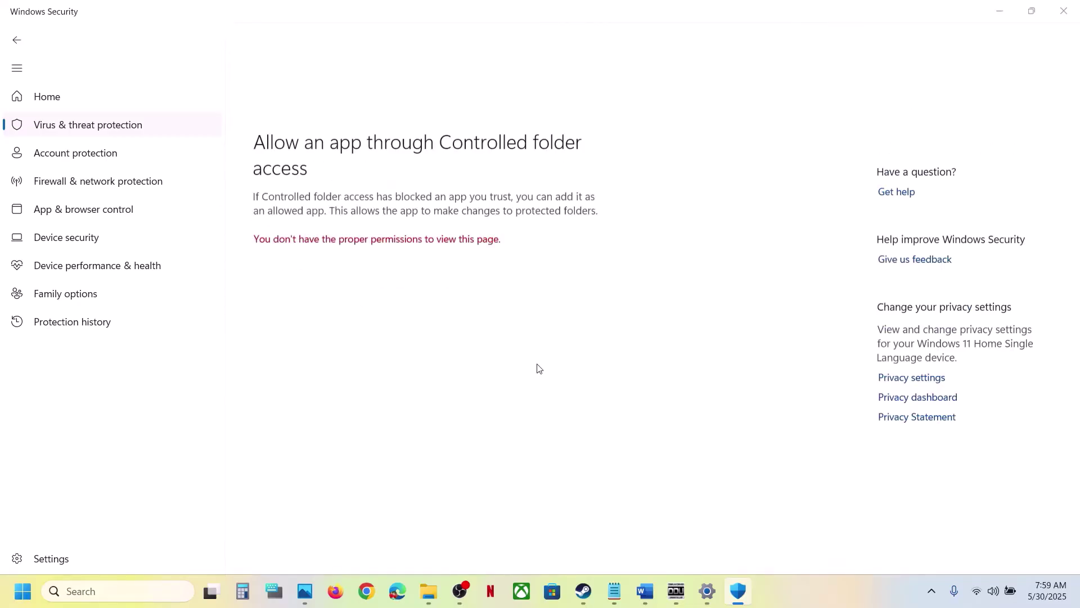
Start adding an allowed app for Controlled folder access and browse to the Program Files (x86) folder on the C: drive.
scroll(366, 225, "down", 3)
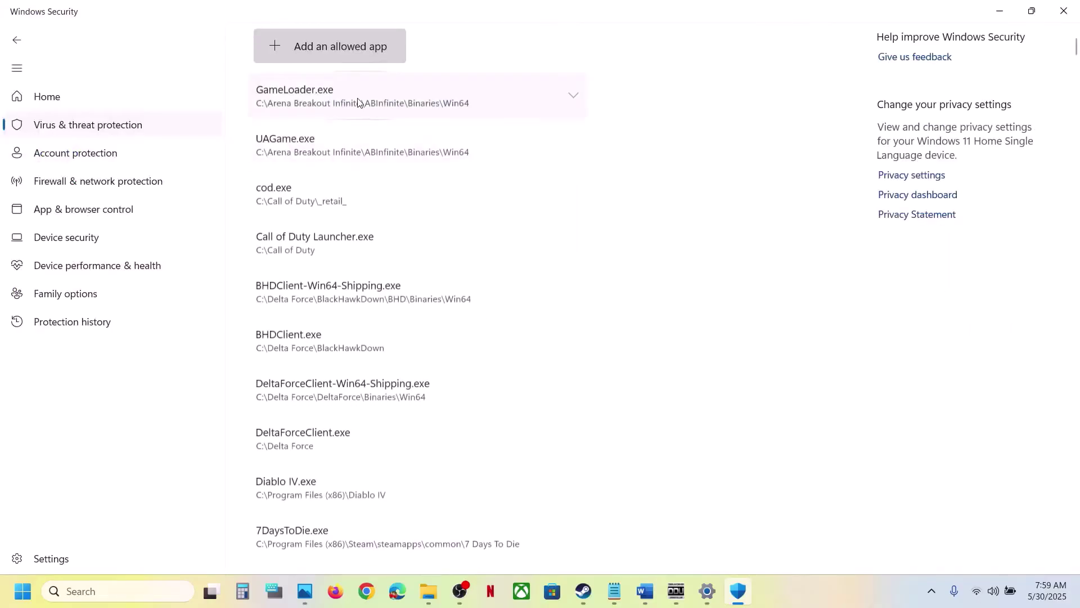
left_click(334, 61)
left_click(318, 103)
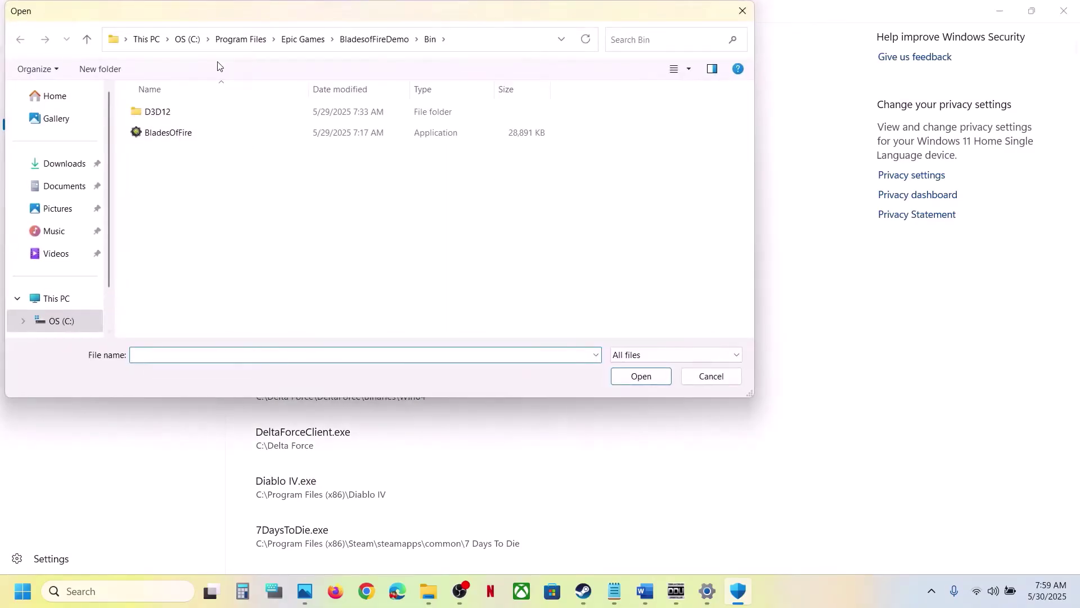
left_click(63, 298)
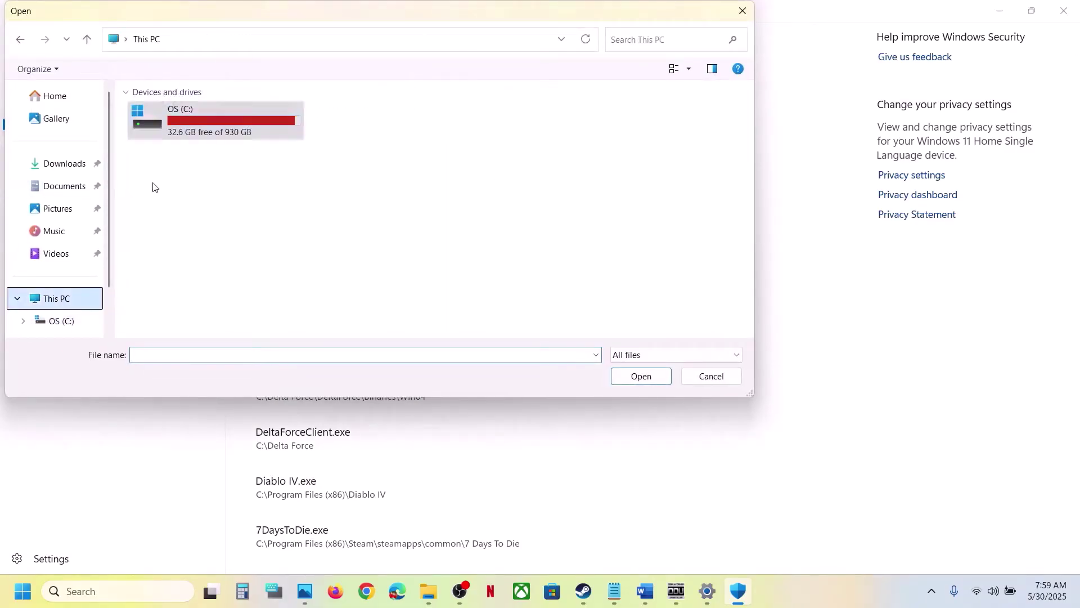
double_click(182, 129)
scroll(234, 265, "down", 5)
double_click(202, 183)
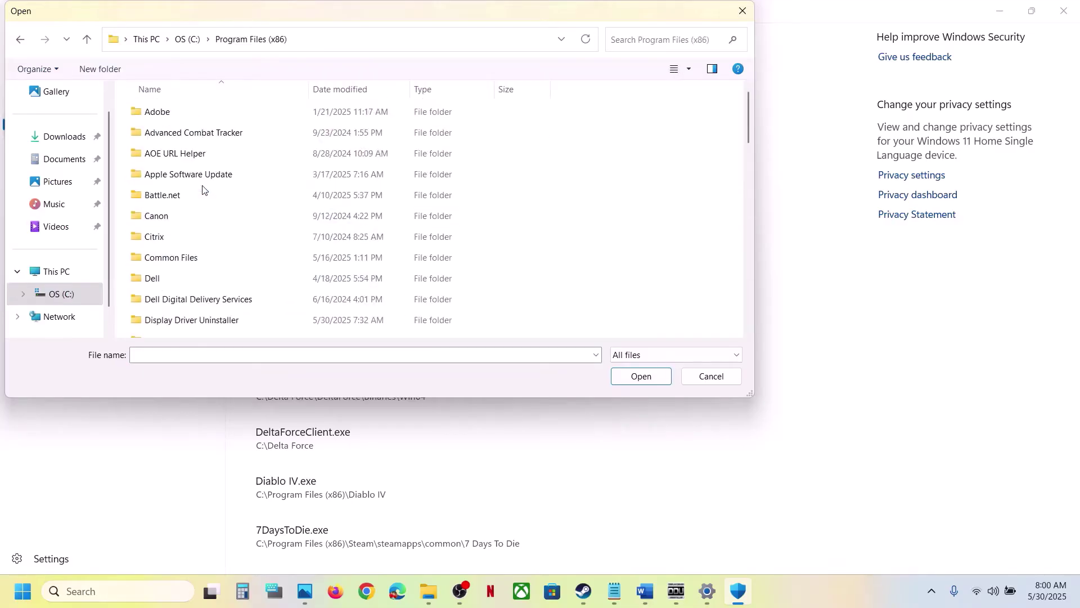
Browse to Steam\steamapps\common\ELDEN RING NIGHTREIGN\Game and allow the nightreign application through Controlled folder access.
scroll(204, 189, "down", 6)
scroll(184, 198, "down", 3)
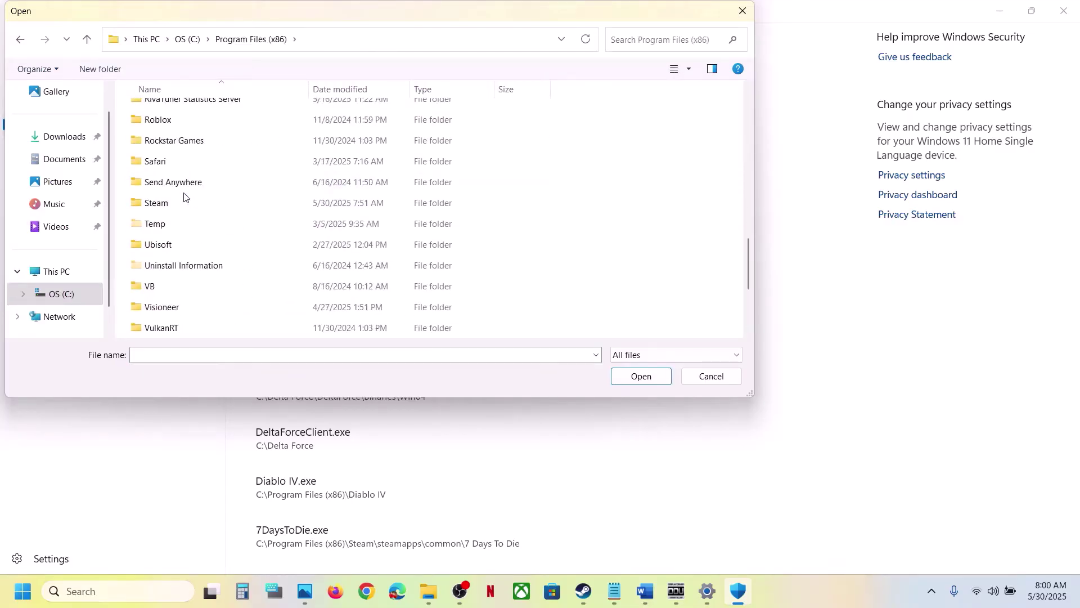
double_click(184, 202)
scroll(175, 209, "down", 4)
left_click(173, 201)
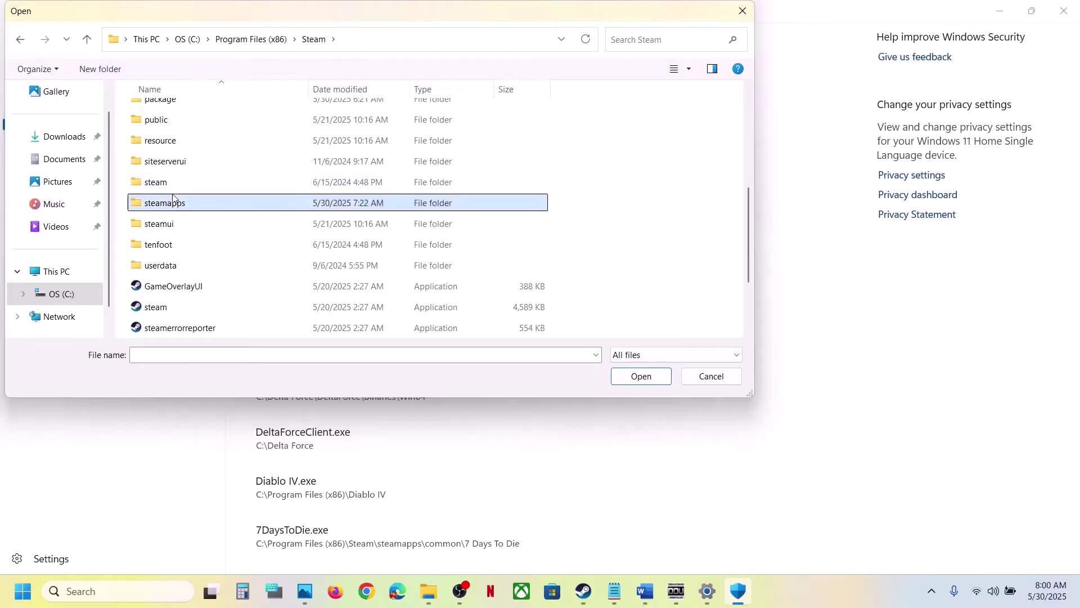
double_click(173, 202)
double_click(174, 114)
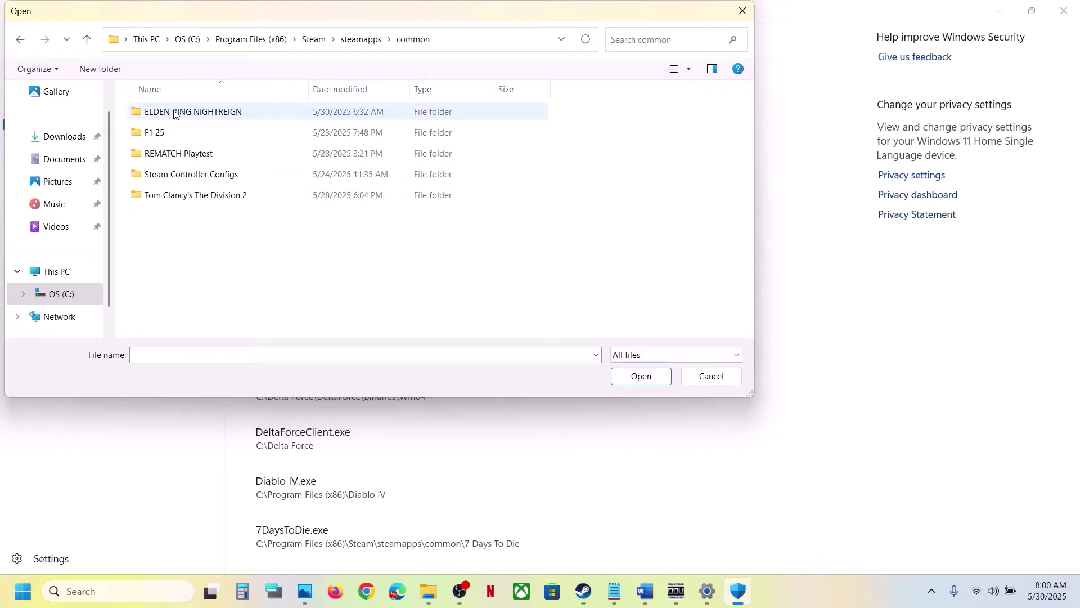
left_click(215, 115)
double_click(214, 114)
double_click(212, 113)
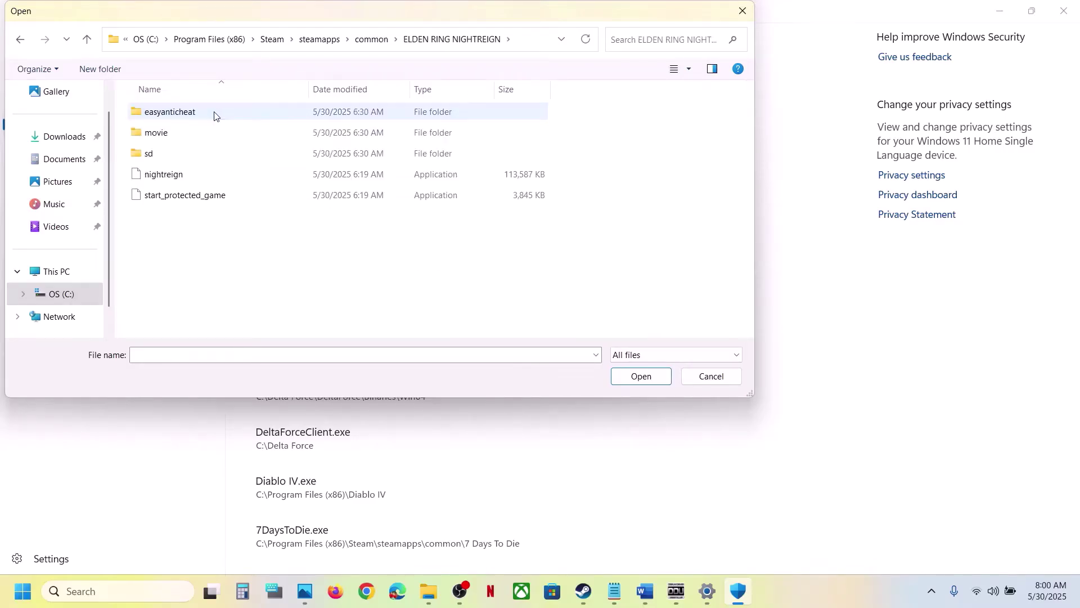
left_click(162, 179)
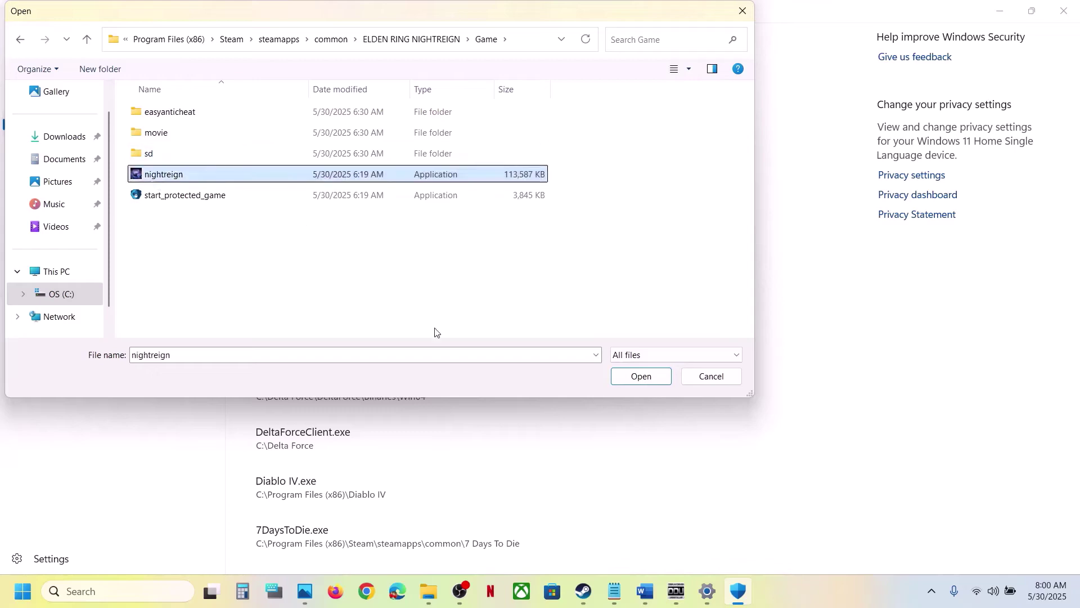
left_click(615, 378)
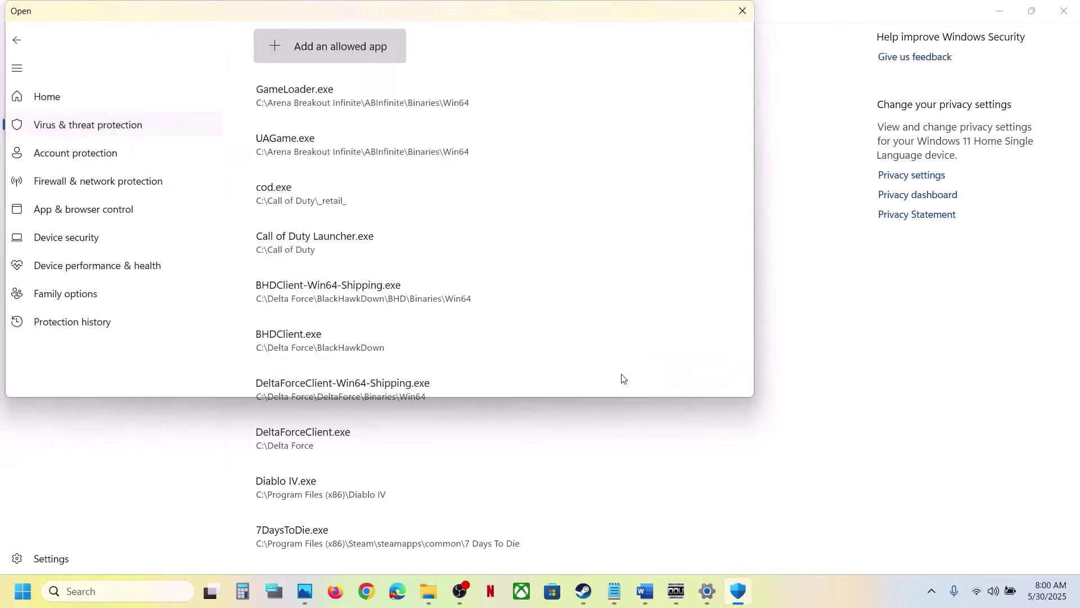
Allow the start_protected_game application from the same Game folder through Controlled folder access.
left_click(359, 49)
left_click(325, 103)
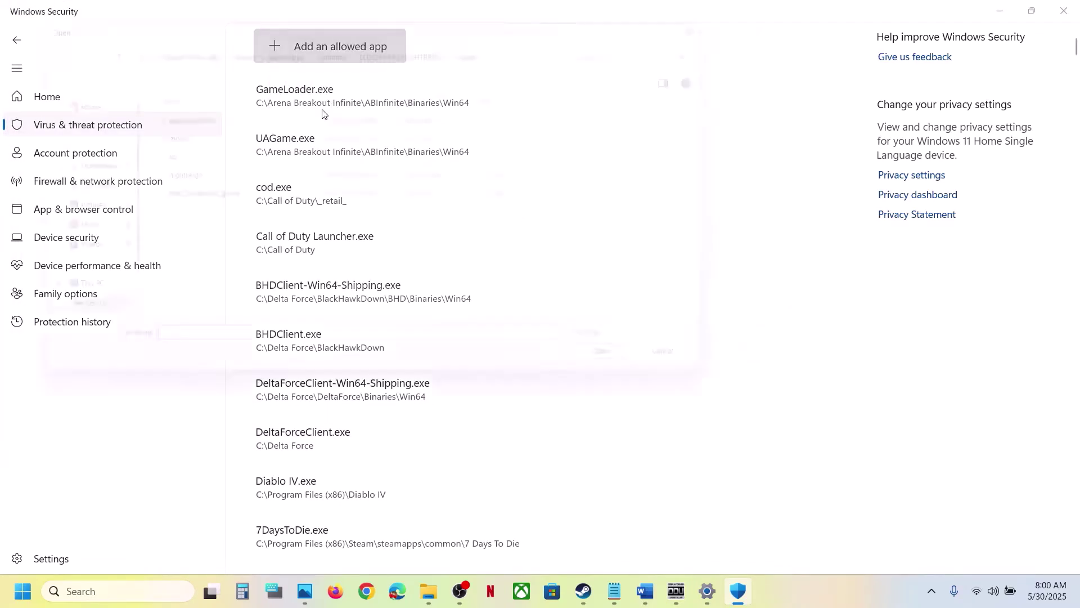
left_click(185, 194)
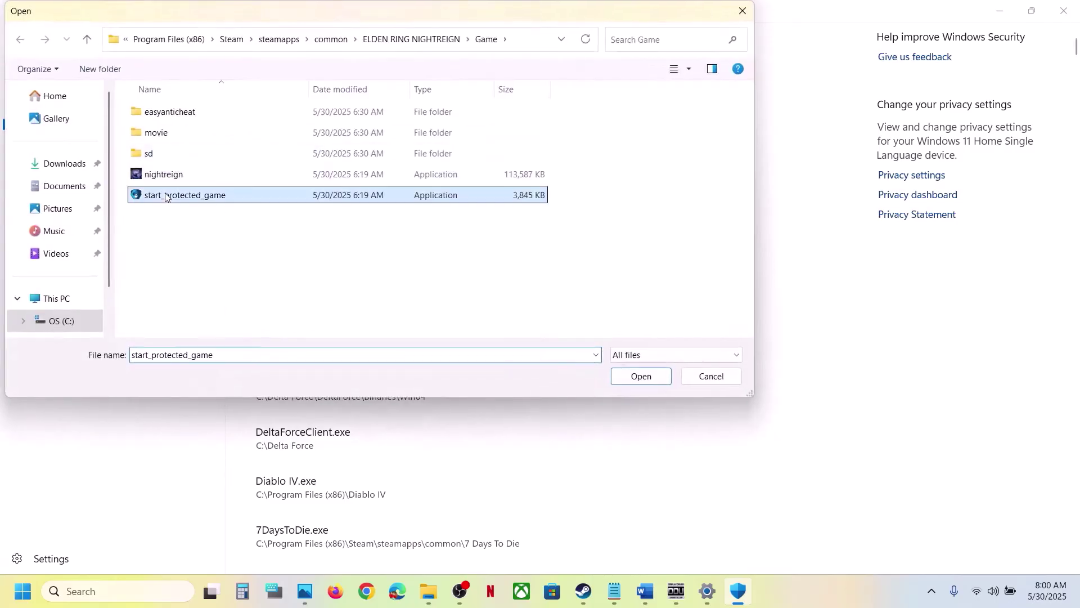
left_click(645, 381)
Open Control Panel and go through System and Security to the list of apps allowed through Windows Defender Firewall.
left_click(141, 592)
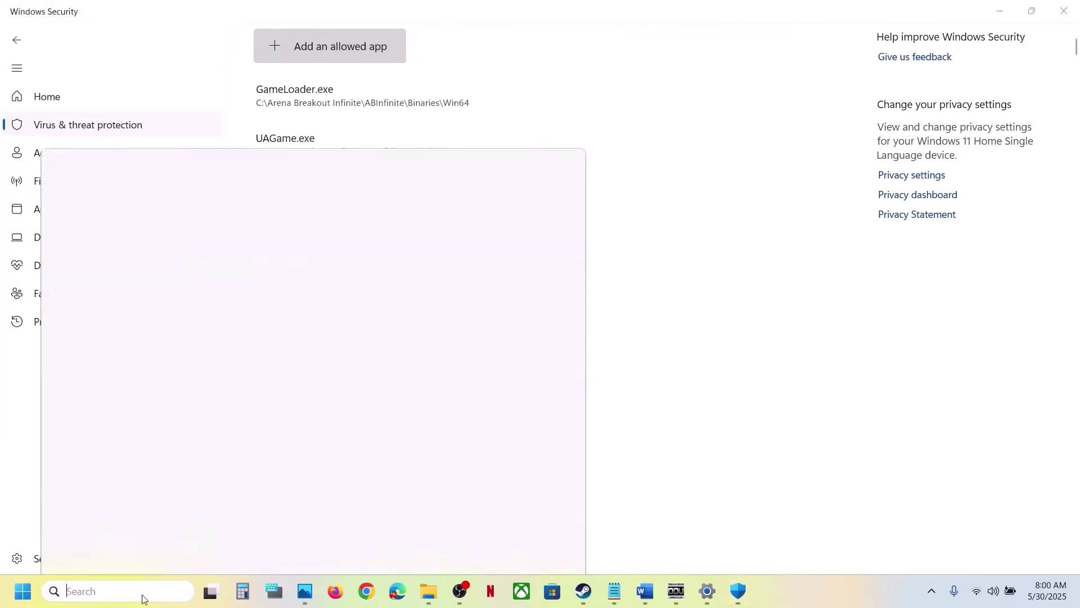
type("control")
key("Return")
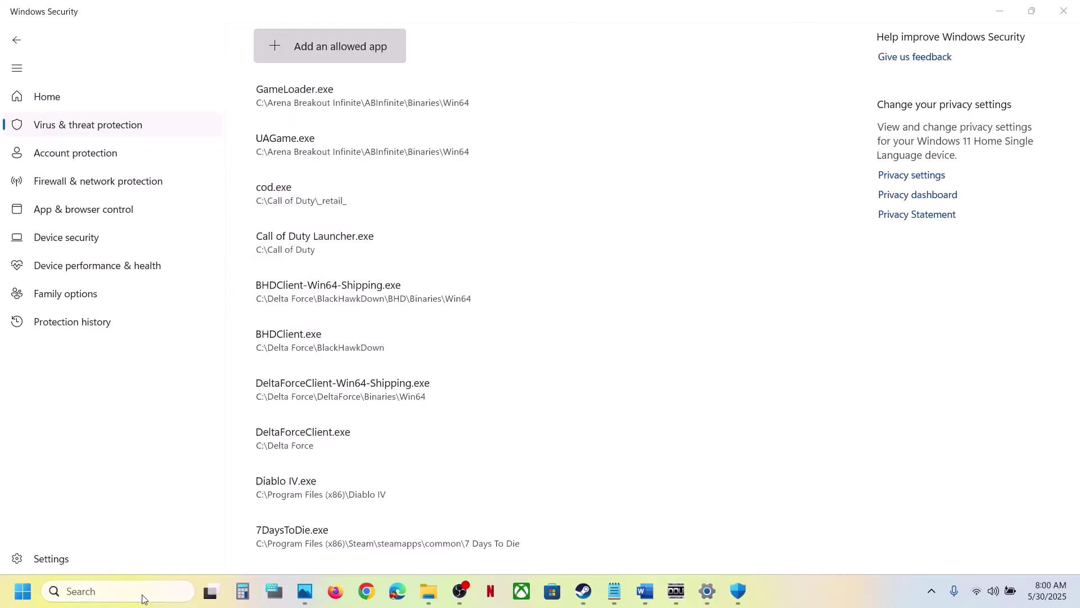
left_click(397, 113)
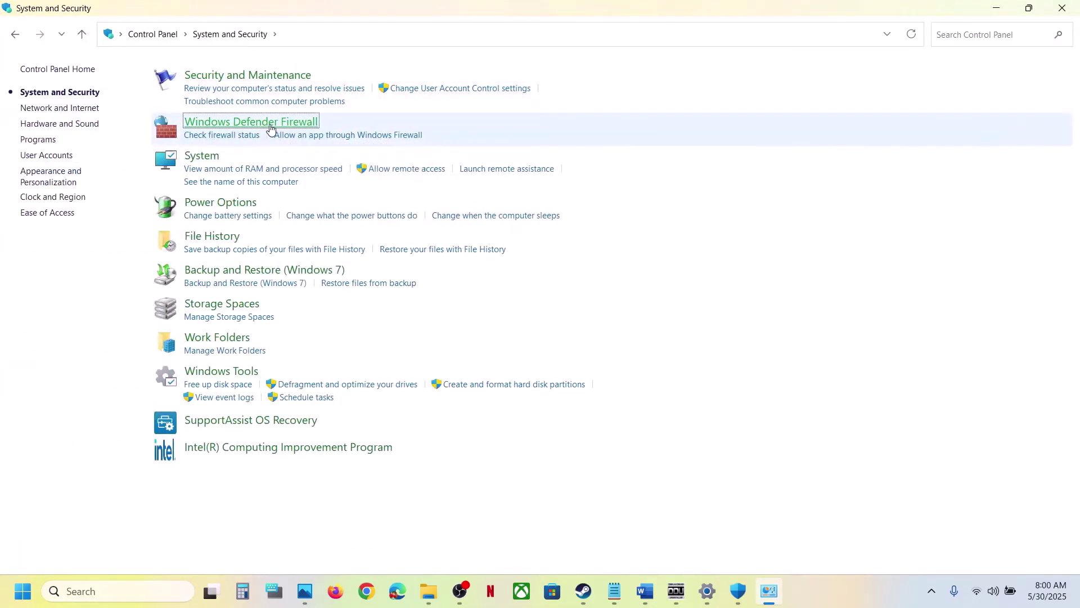
left_click(268, 125)
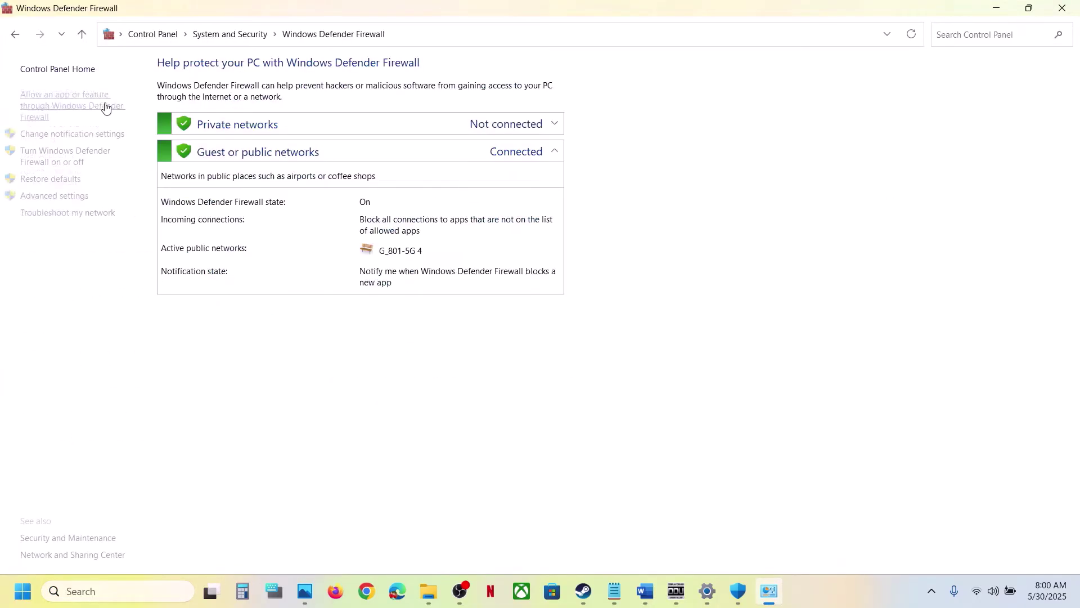
left_click(73, 107)
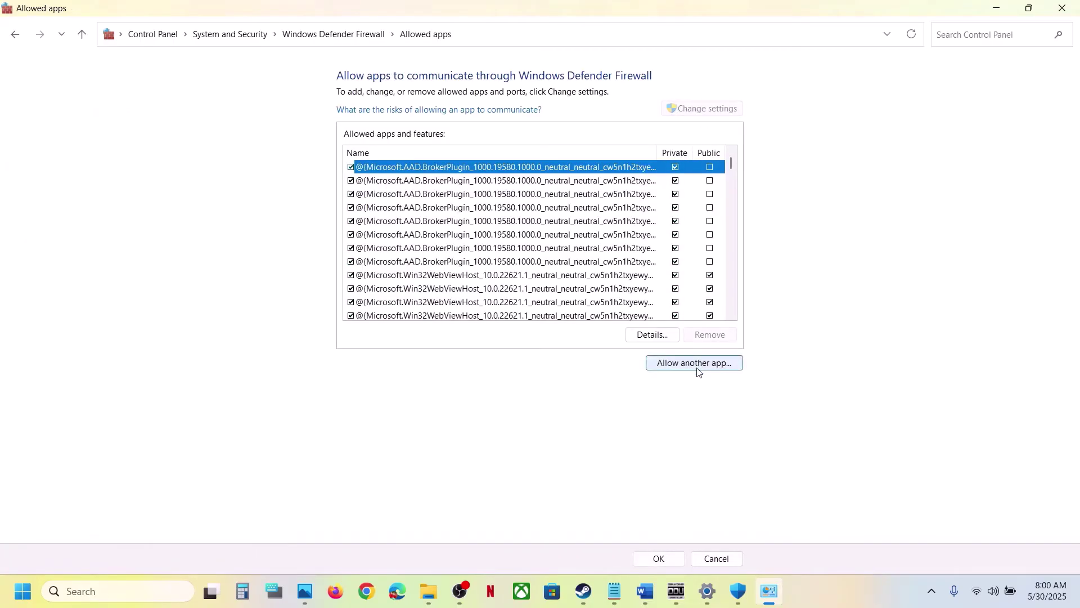
Start allowing another app through the firewall and browse to the Program Files (x86) folder on the C: drive.
left_click(697, 366)
left_click(627, 361)
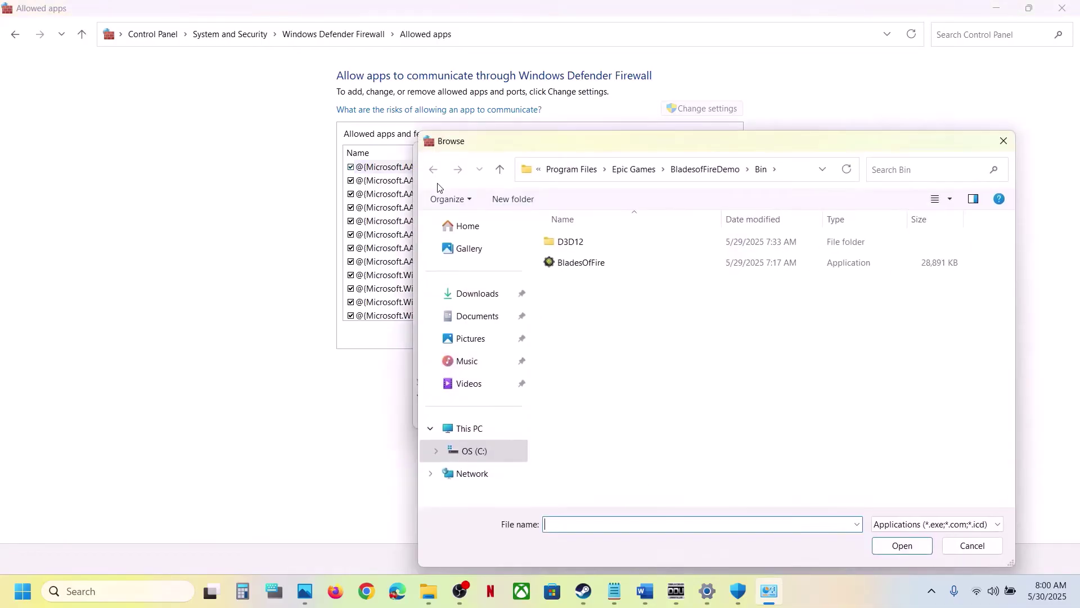
left_click(475, 428)
double_click(630, 269)
scroll(636, 422, "down", 5)
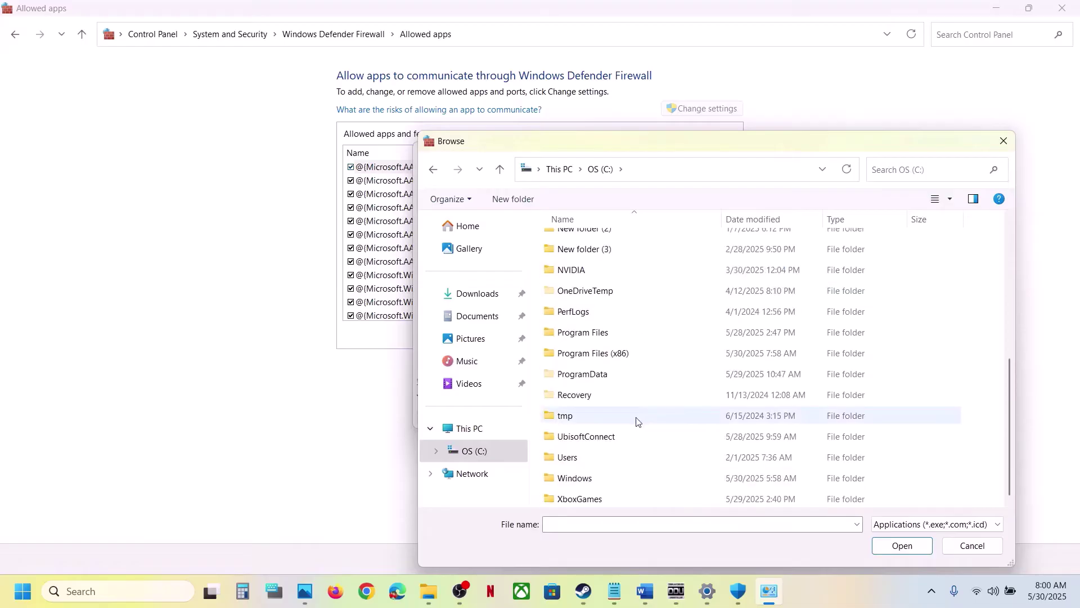
double_click(607, 358)
Browse to Steam\steamapps\common\ELDEN RING NIGHTREIGN\Game and add the nightreign application to the firewall's allowed apps.
scroll(607, 357, "down", 10)
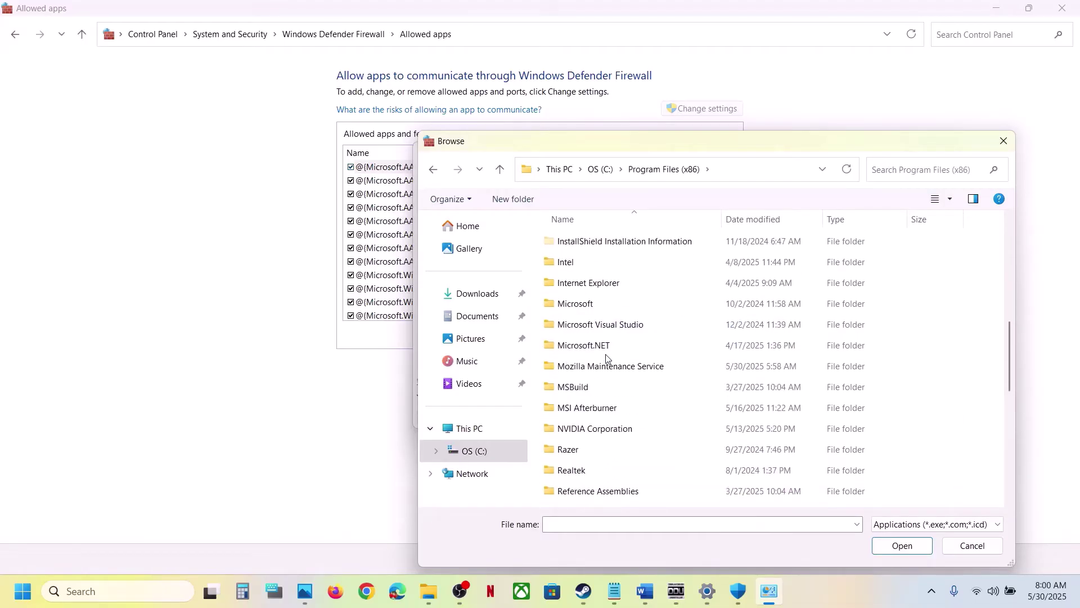
double_click(573, 282)
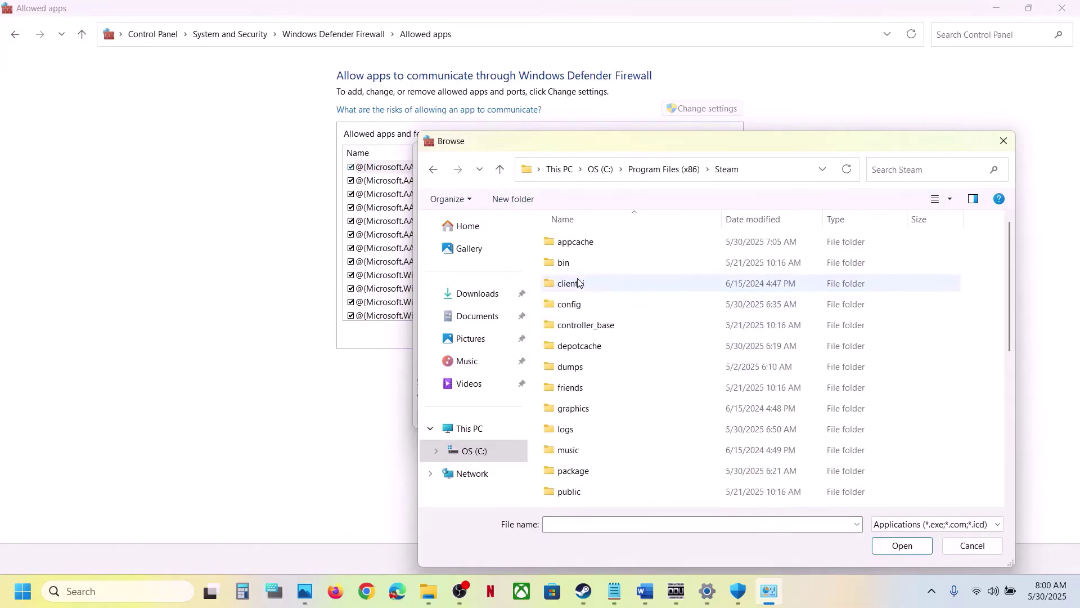
scroll(580, 266, "down", 3)
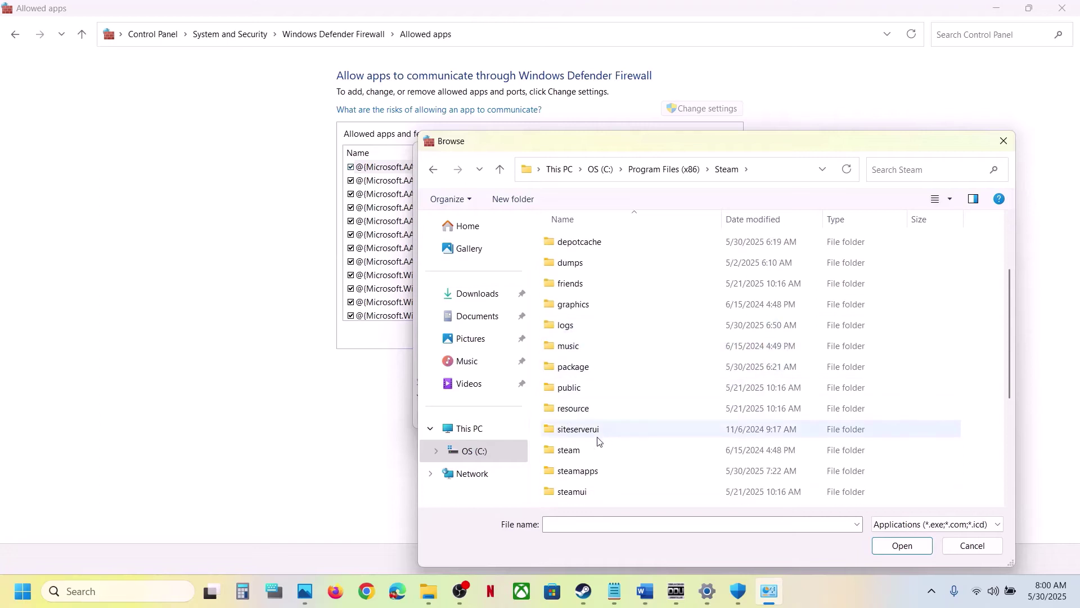
double_click(588, 386)
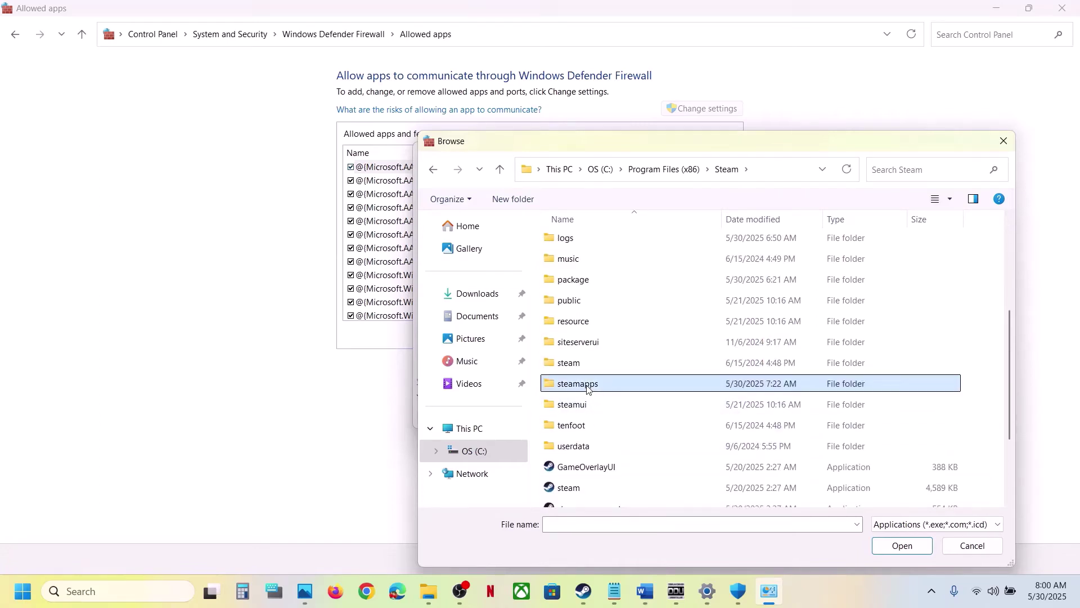
double_click(583, 242)
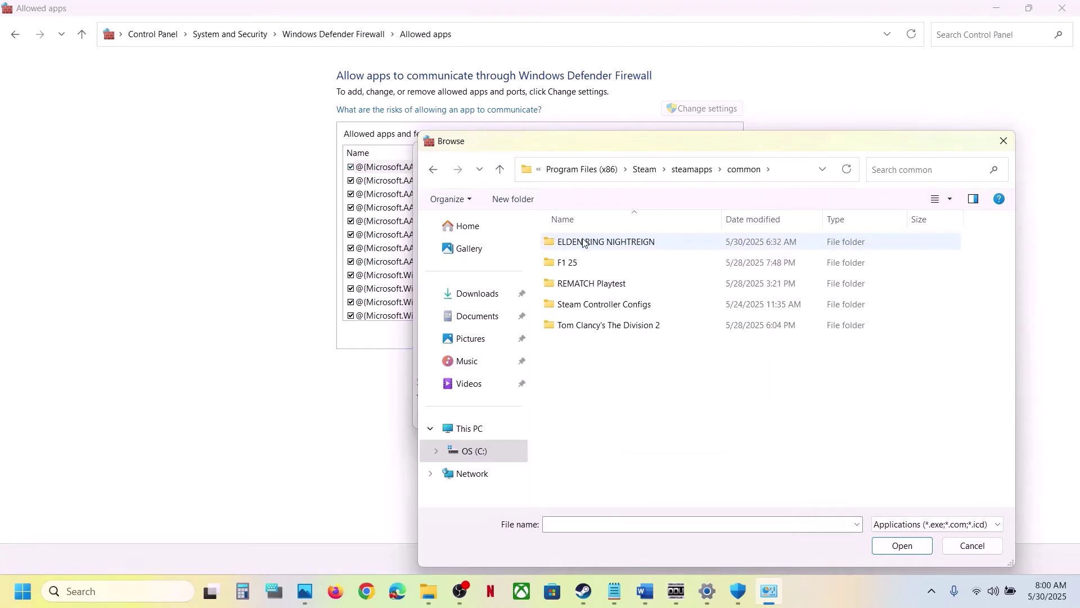
double_click(583, 242)
double_click(585, 243)
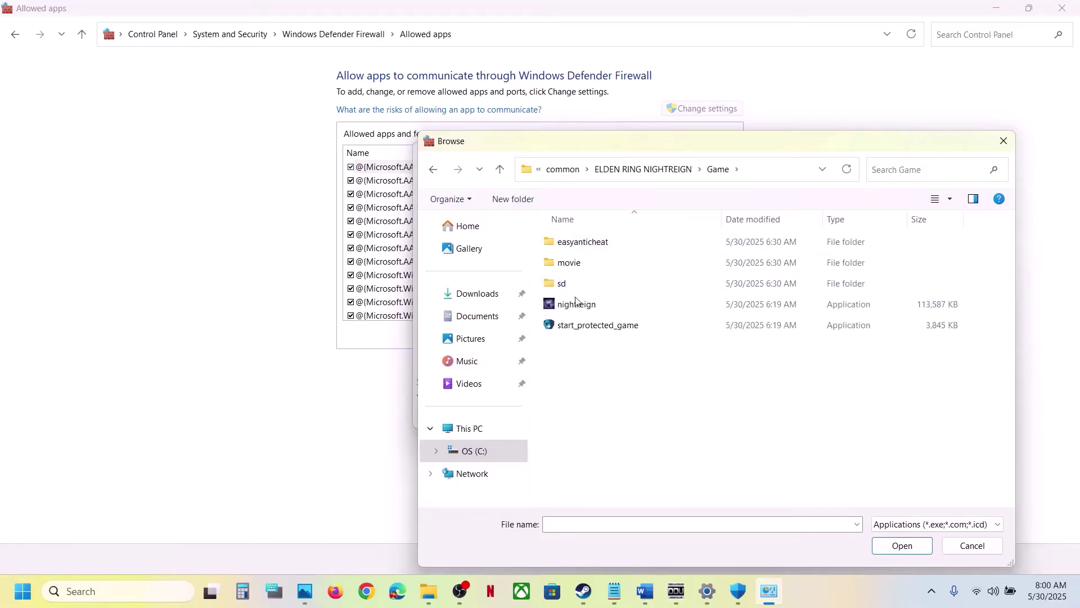
left_click(576, 304)
left_click(902, 546)
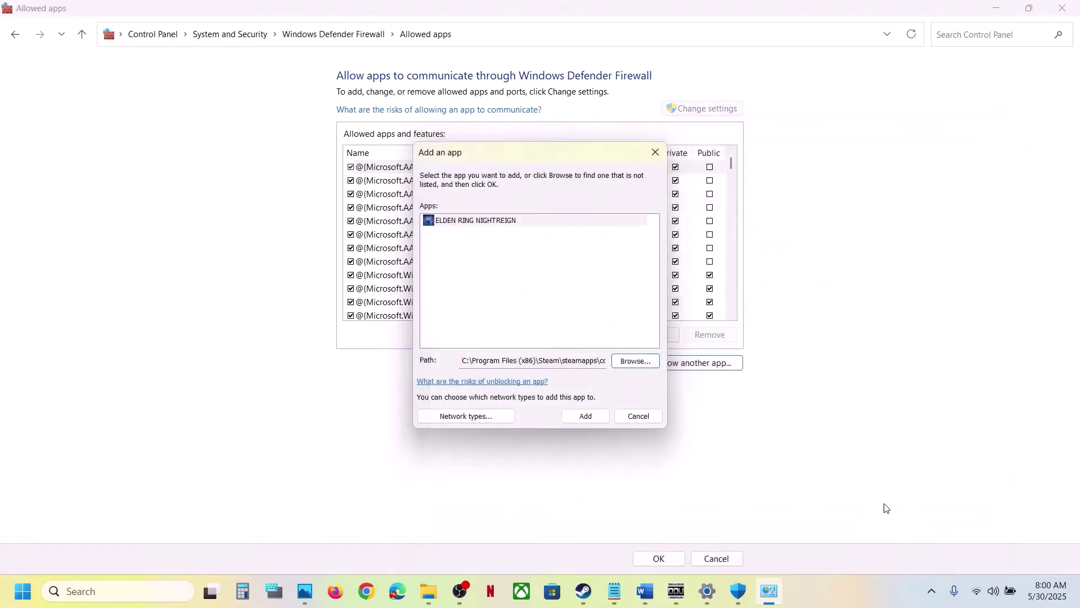
left_click(588, 415)
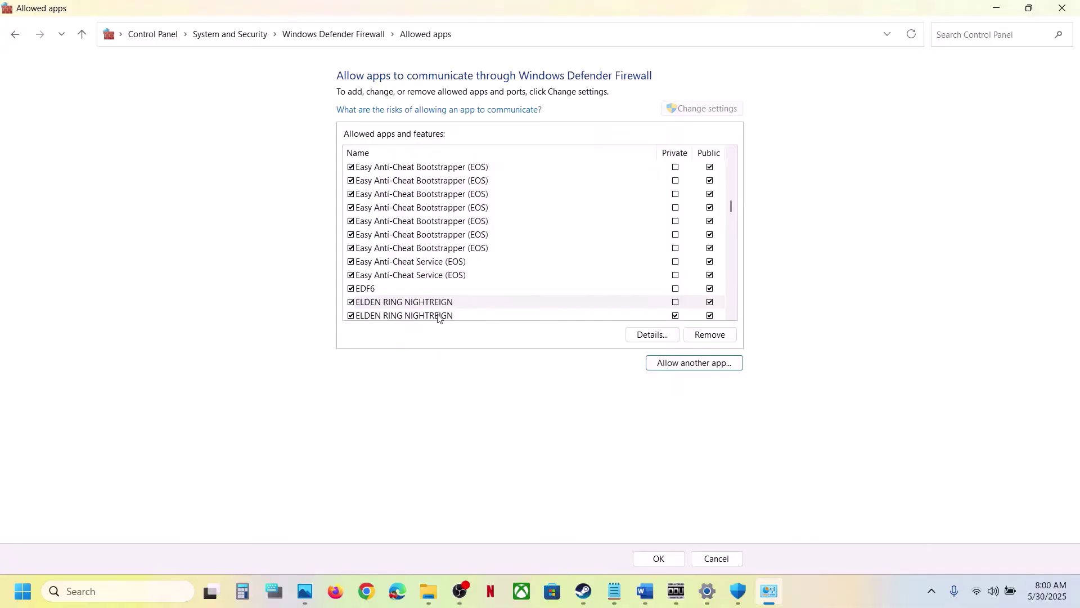
Try to add the start_protected_game application from the Game folder to the firewall's allowed apps, and close the add dialog.
left_click(693, 365)
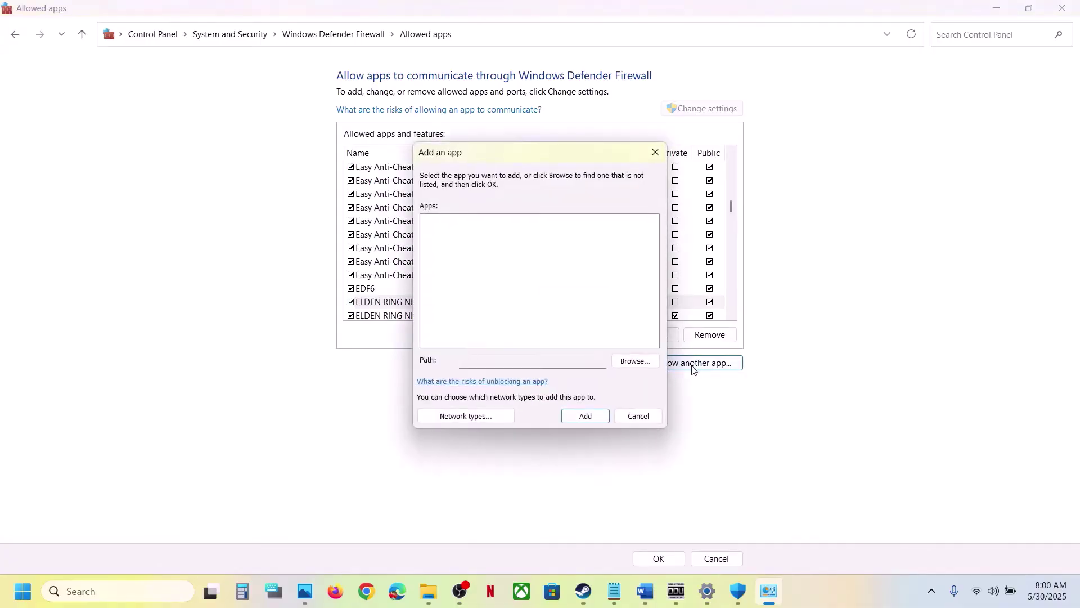
left_click(652, 360)
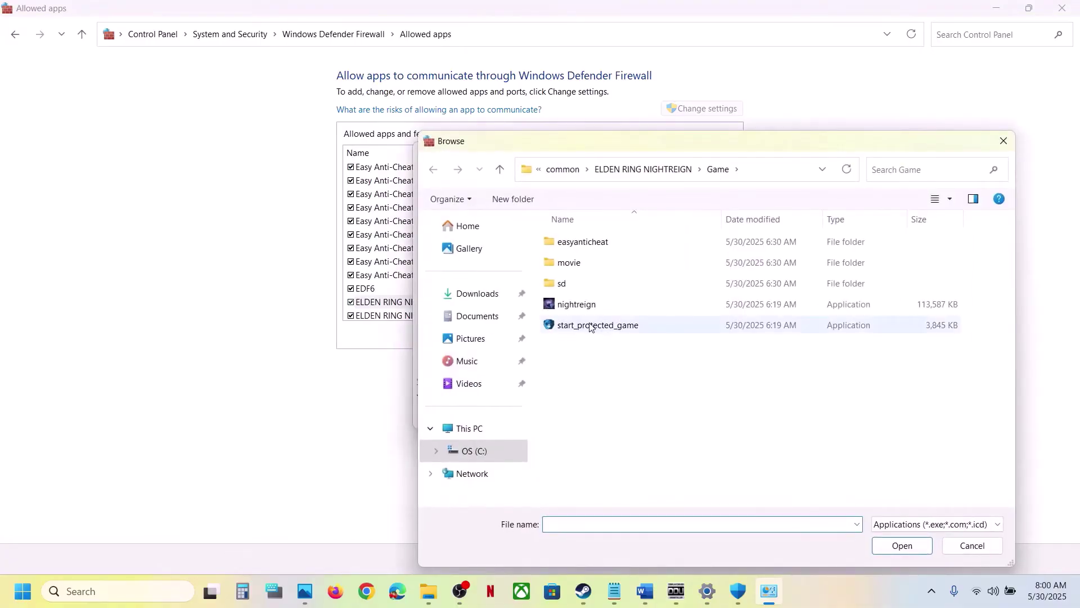
left_click(590, 326)
left_click(903, 545)
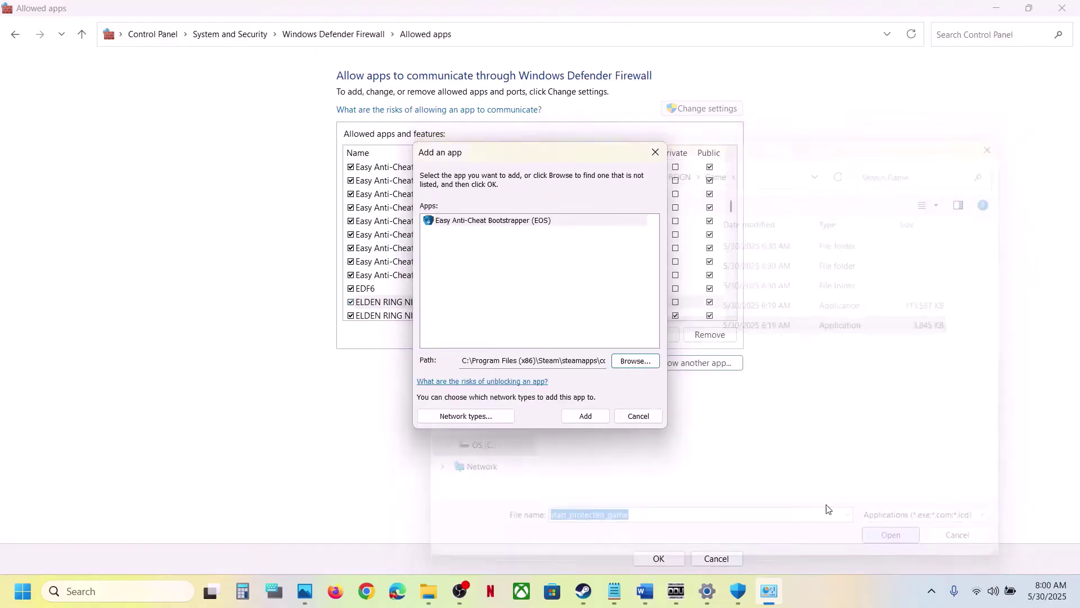
left_click(588, 417)
left_click(635, 352)
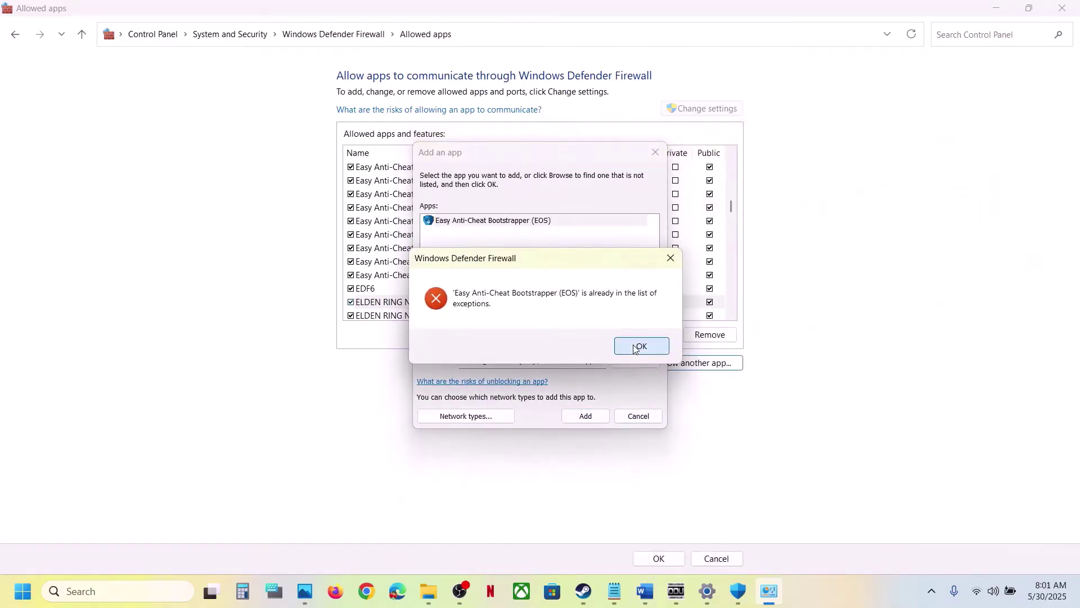
left_click(655, 152)
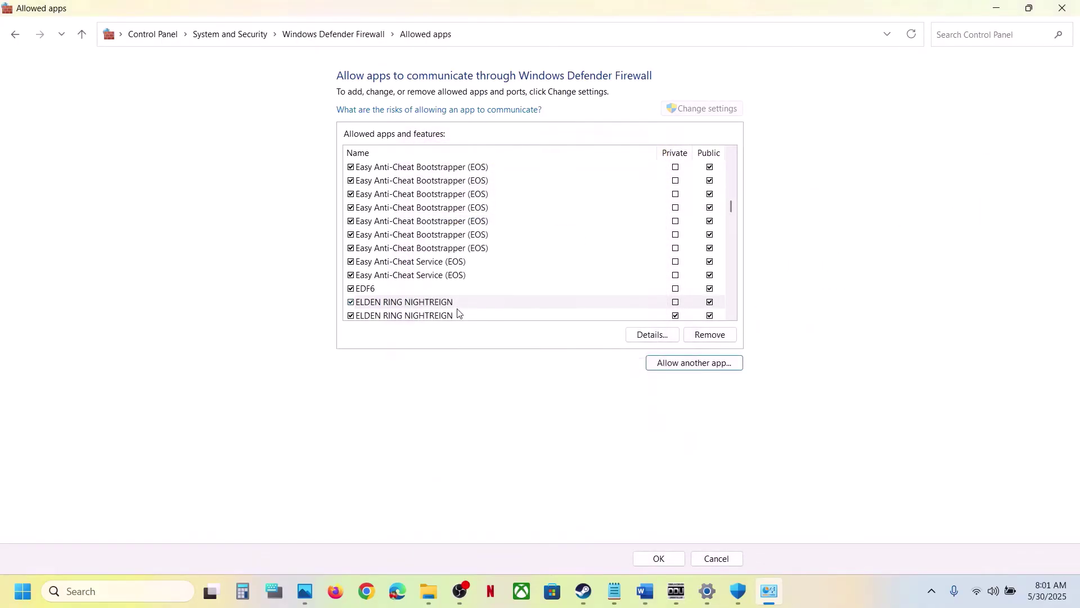
Close the firewall's Allowed apps, Windows Security and Settings windows to return to the Steam library.
left_click(1072, 8)
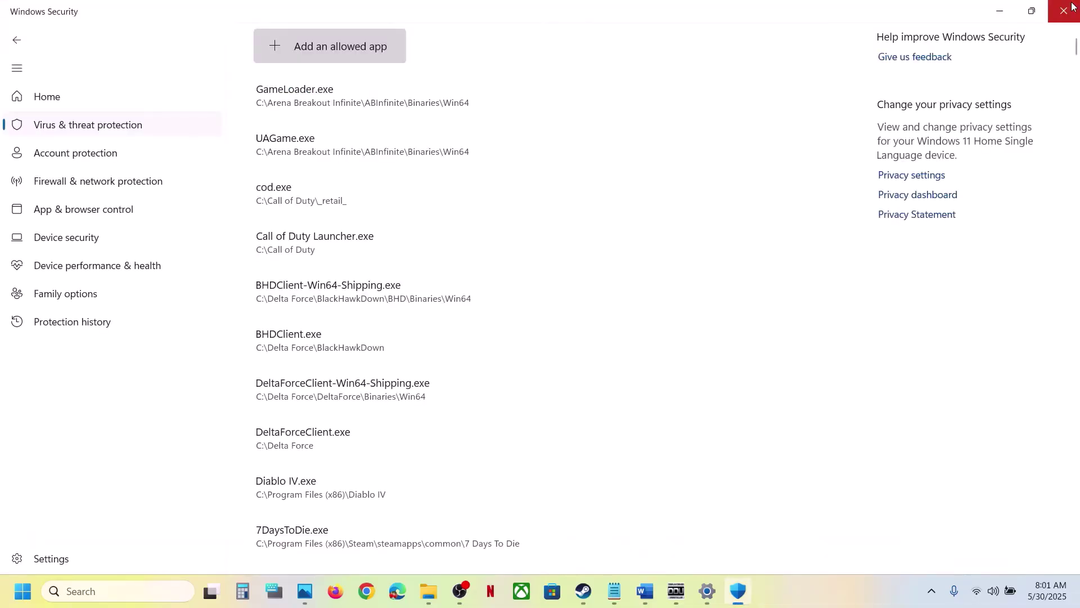
left_click(1073, 7)
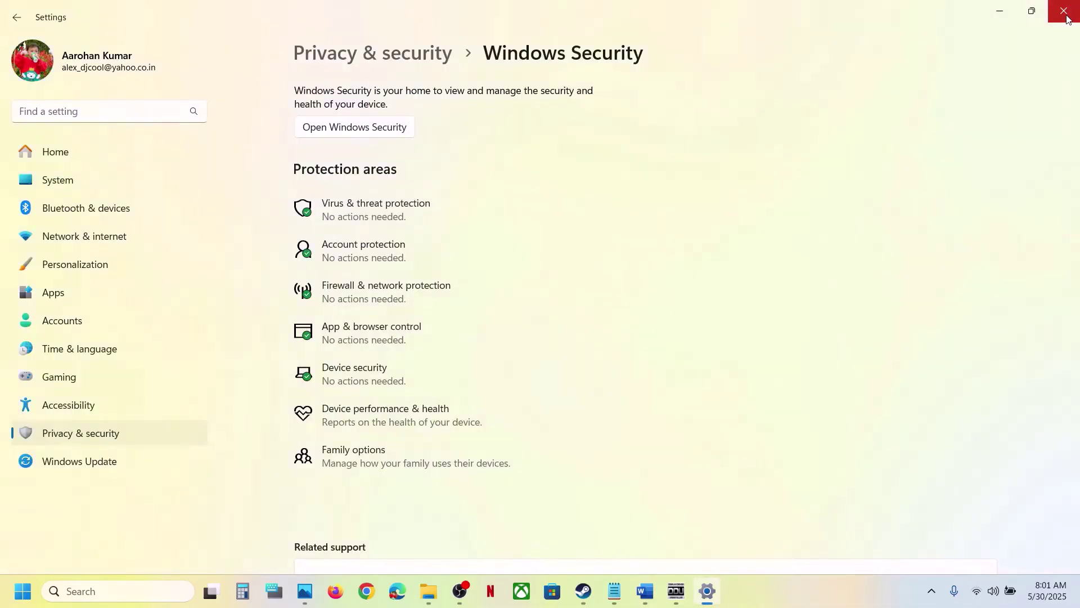
left_click(1068, 19)
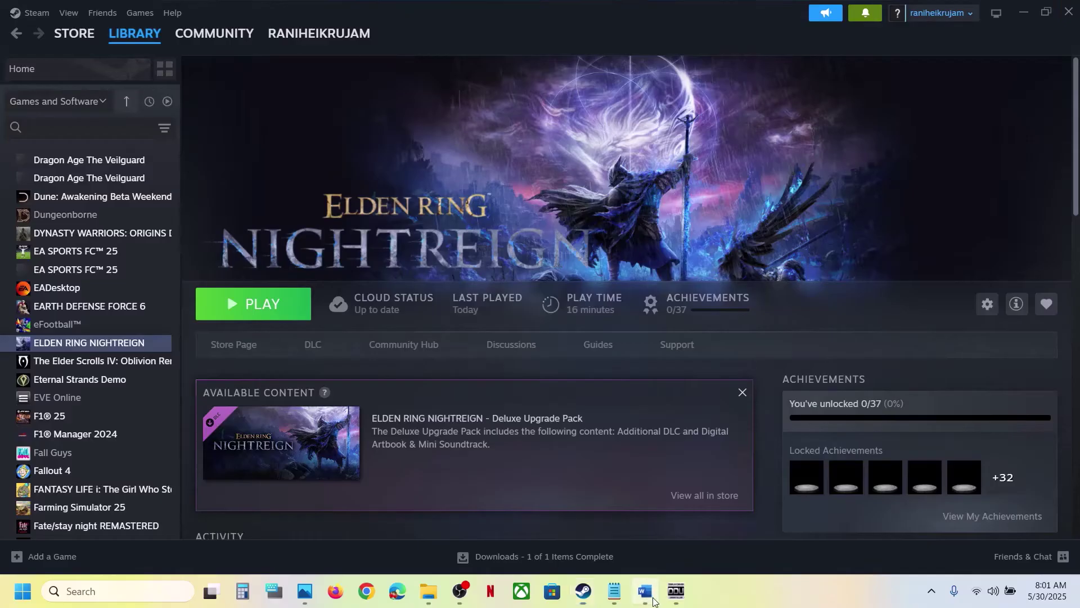
Switch to the Word troubleshooting notes and review Step 6 on a clean graphics driver installation, highlighting its NVIDIA and AMD links.
left_click(644, 590)
scroll(330, 347, "down", 3)
scroll(330, 348, "down", 2)
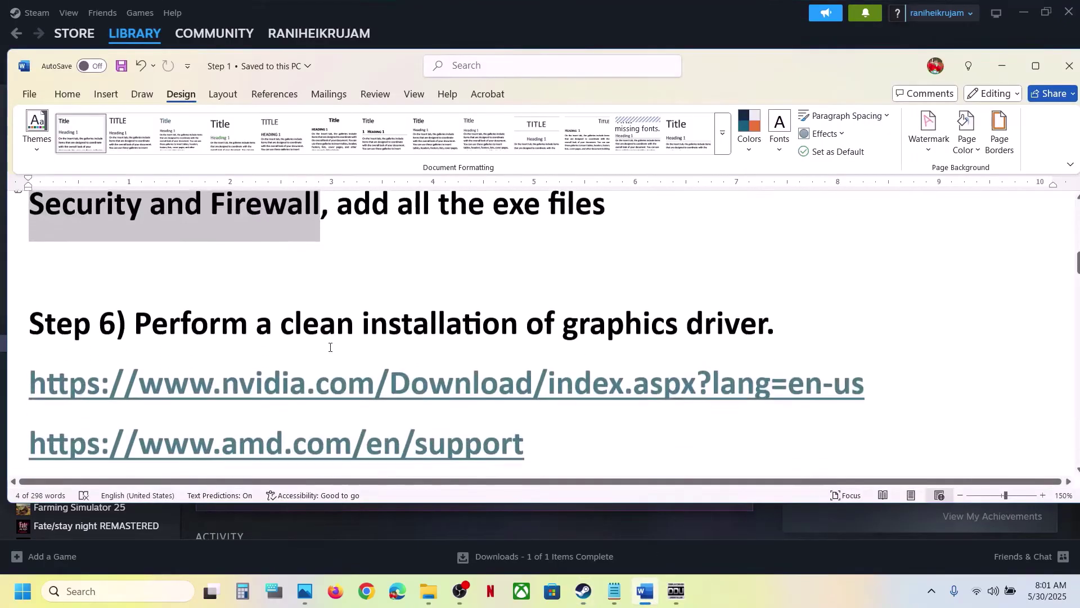
left_click_drag(166, 279, 772, 279)
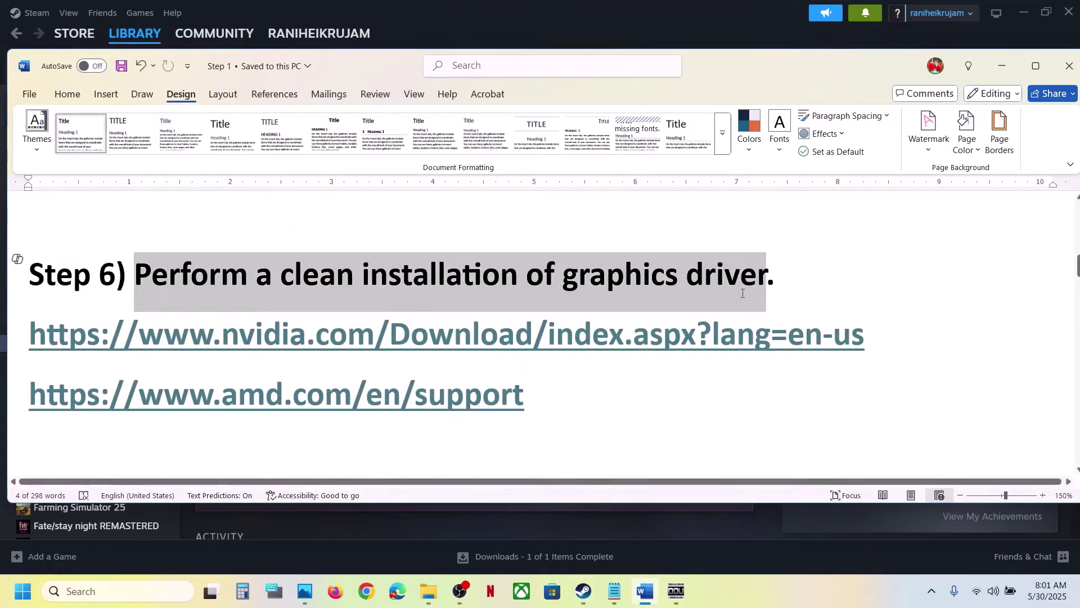
left_click_drag(164, 336, 574, 335)
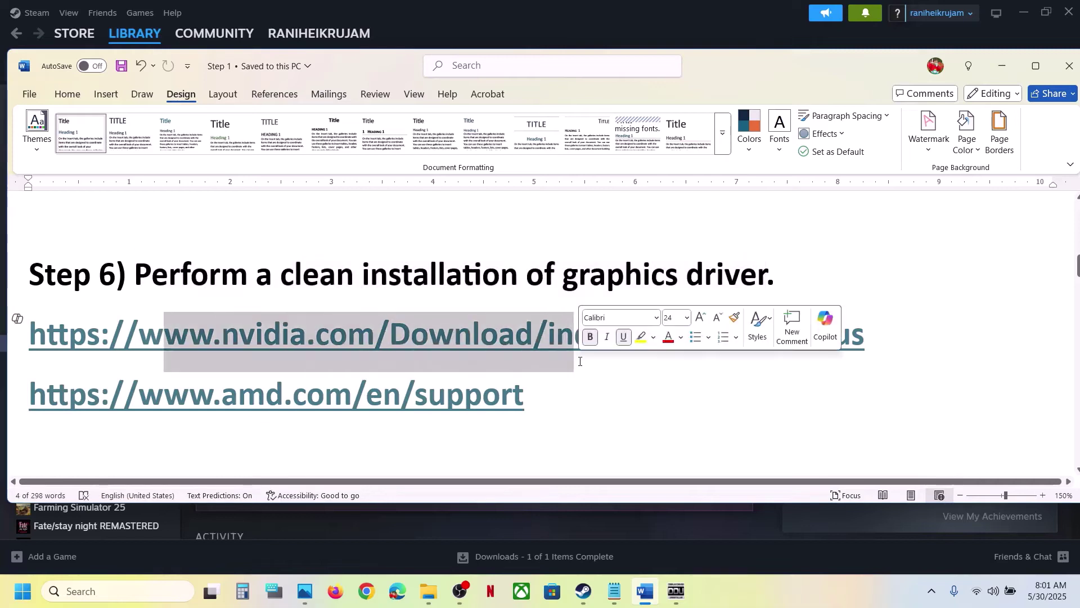
left_click_drag(189, 395, 373, 415)
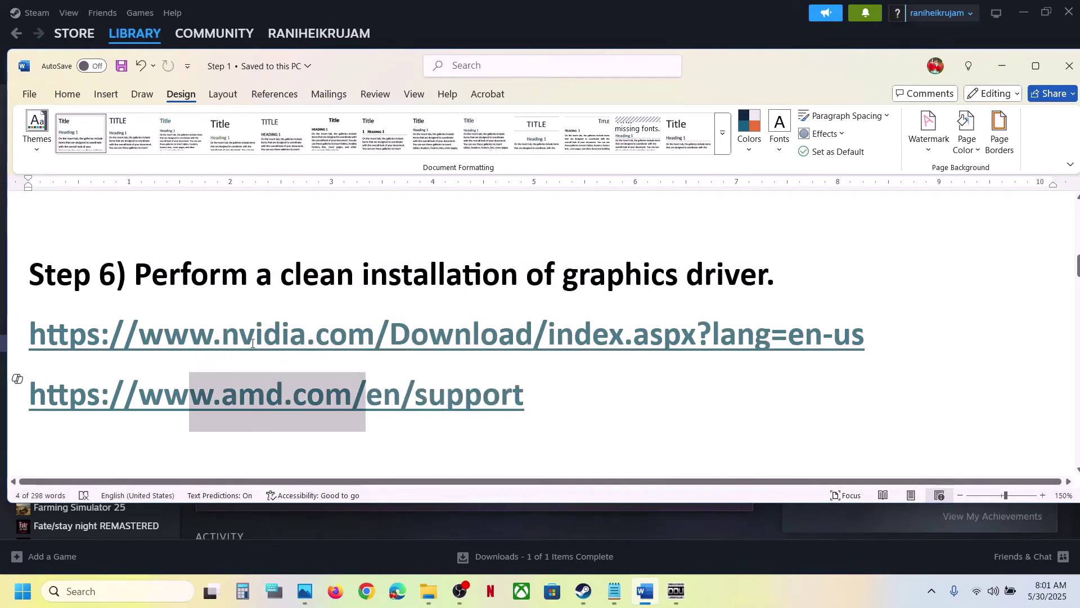
left_click_drag(466, 338, 337, 338)
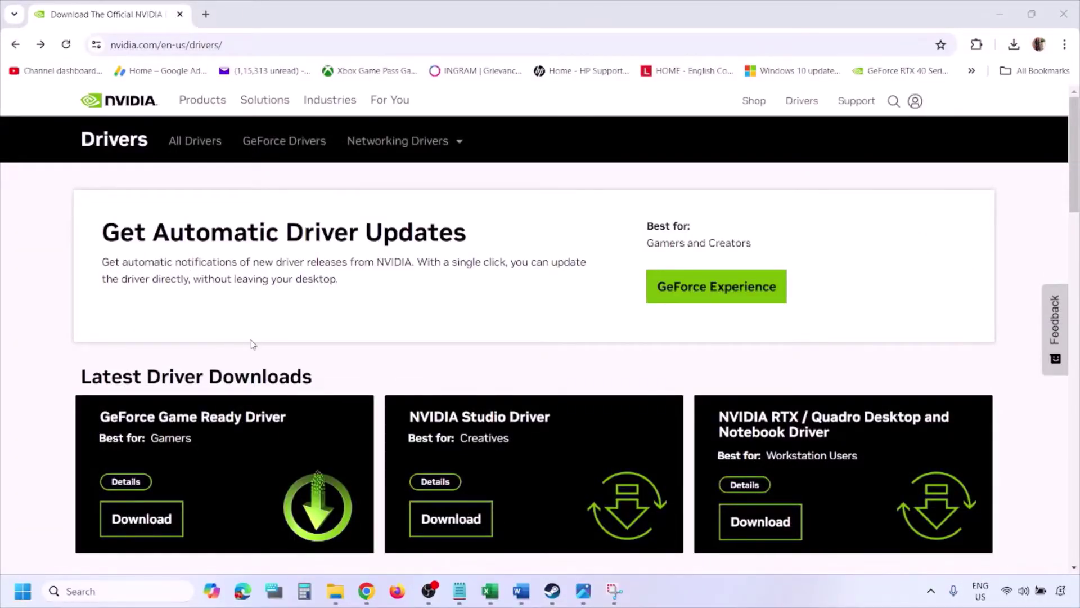
Find the NVIDIA driver for the GeForce RTX 3050 Laptop GPU, with Windows 11 as the operating system and English (US) as the language.
scroll(252, 345, "down", 8)
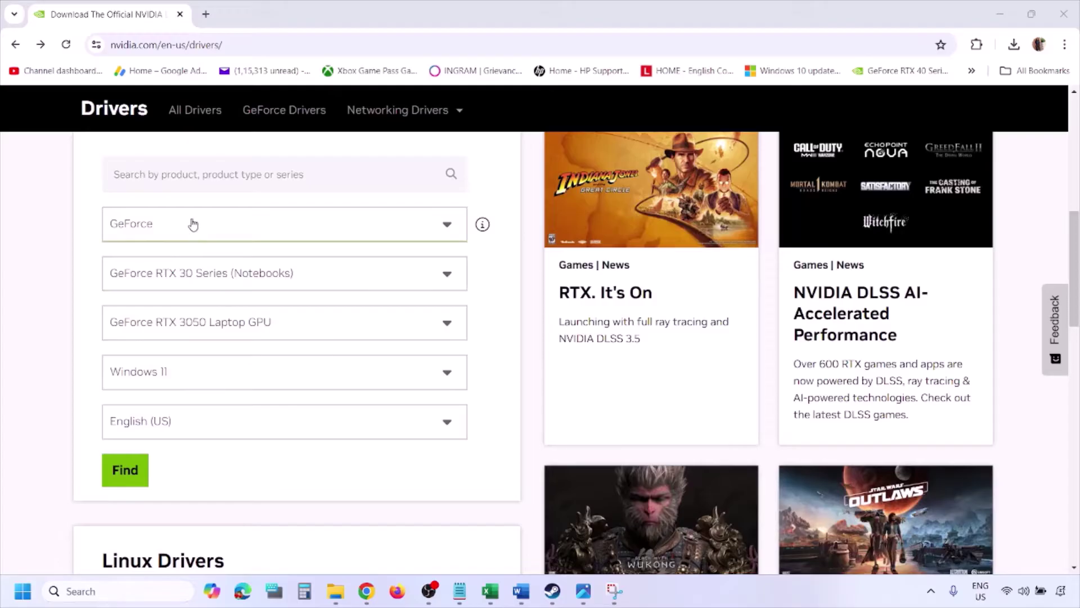
left_click(178, 374)
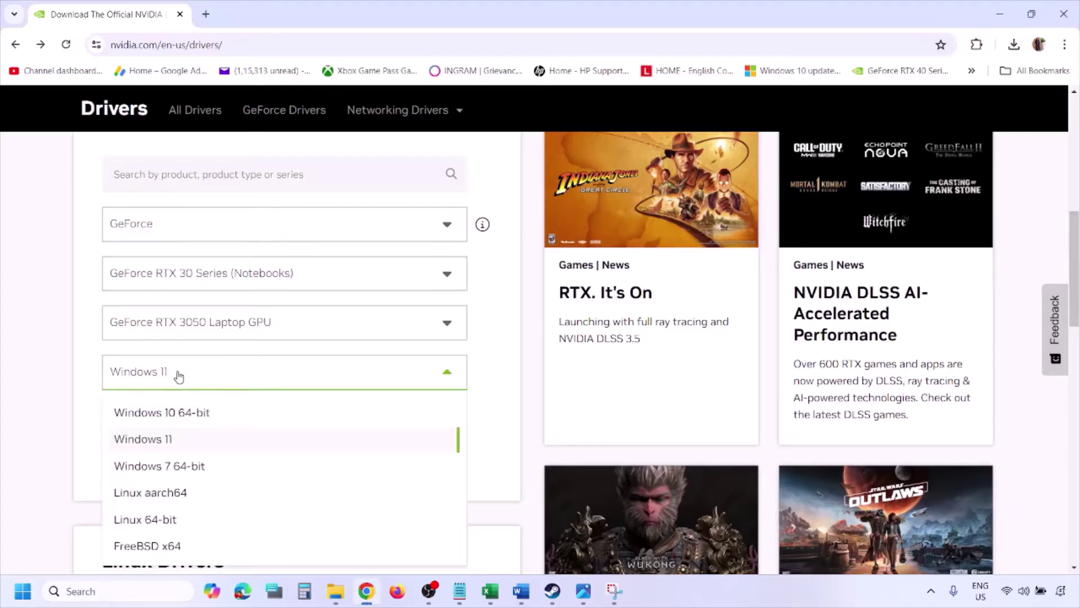
left_click(157, 445)
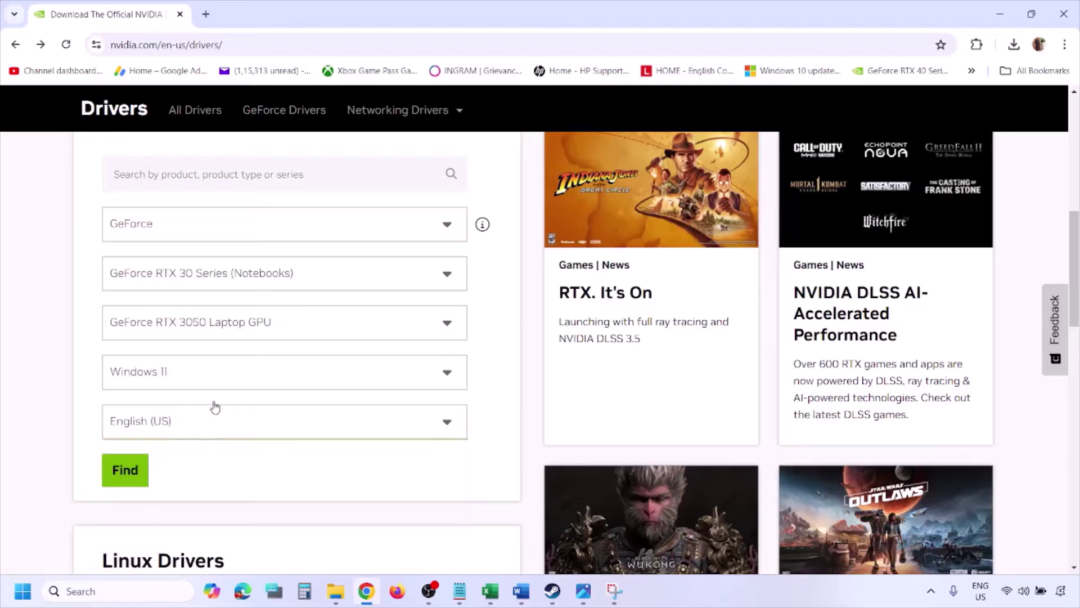
left_click(128, 473)
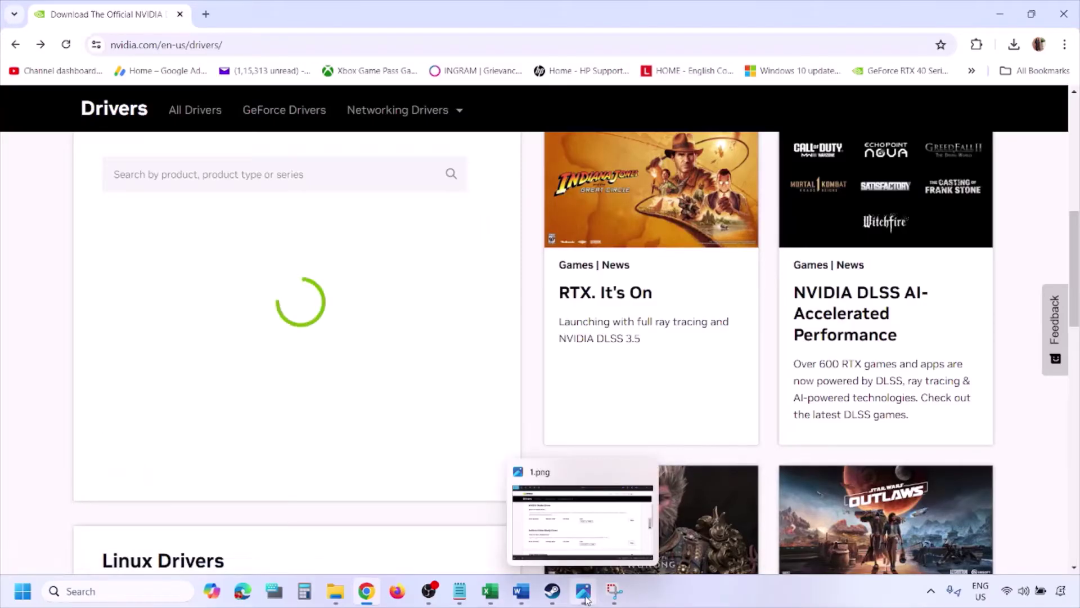
View the driver installation screenshots from 1.png through 5.png, covering the download, the Custom (Advanced) option and the clean installation setting.
left_click(585, 599)
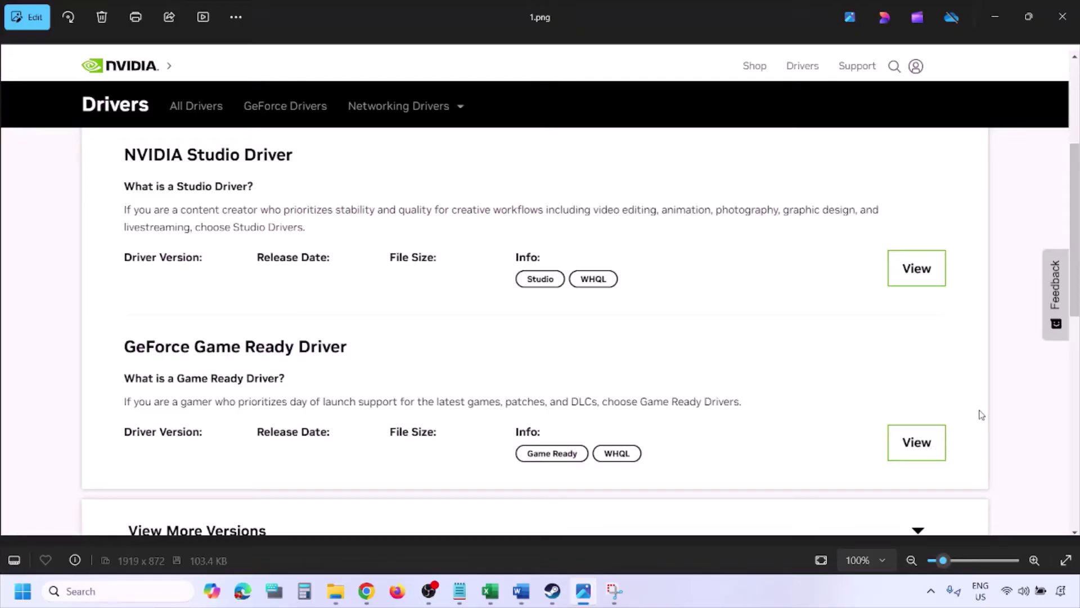
key("Right")
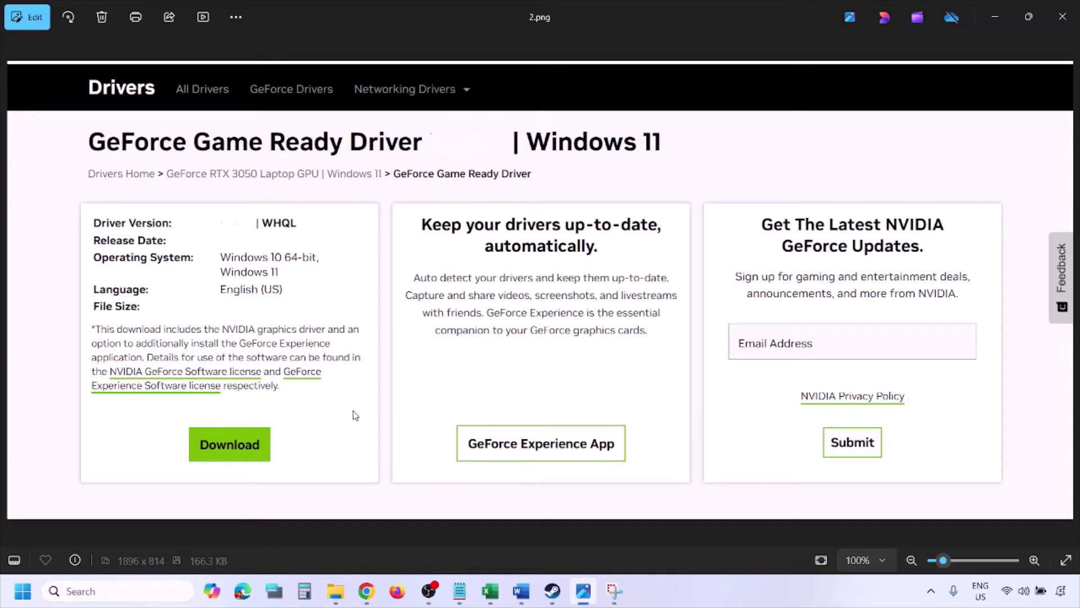
key("Right")
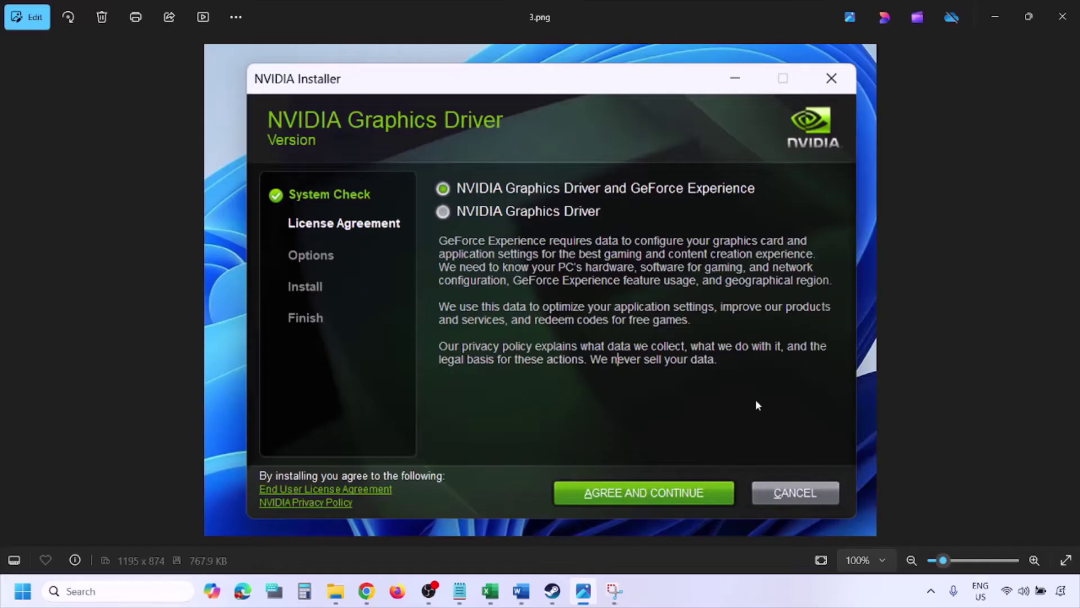
key("Right")
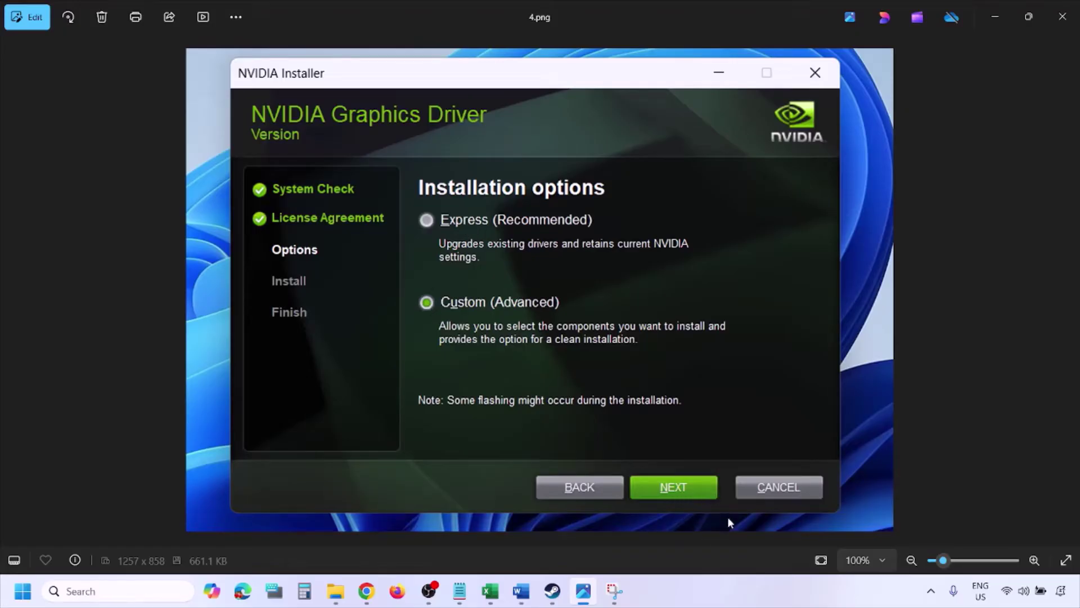
key("Right")
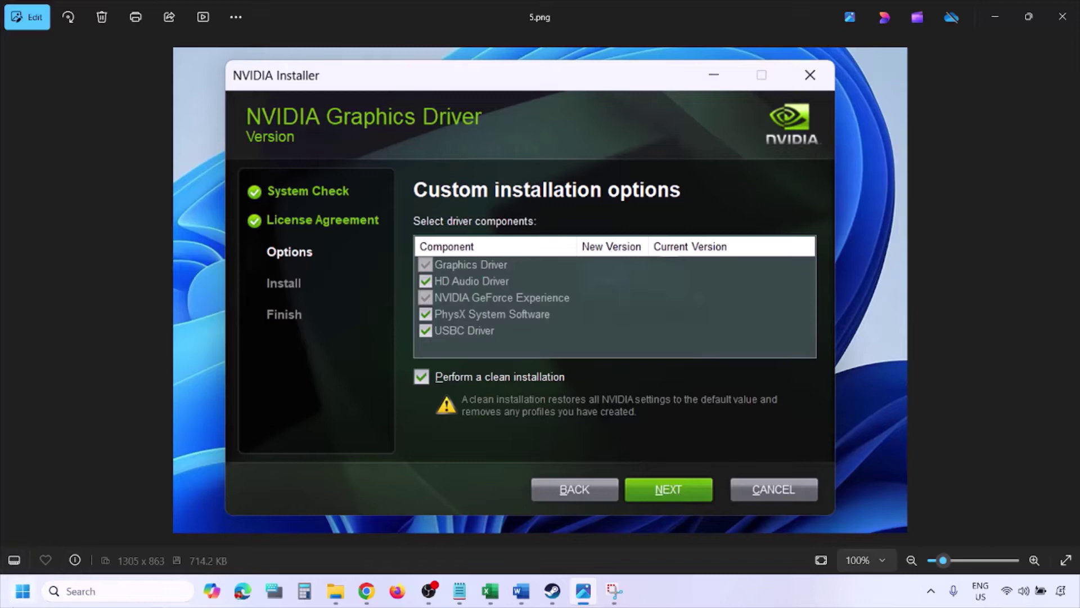
Restart the computer from the Windows power options.
left_click(23, 591)
left_click(410, 543)
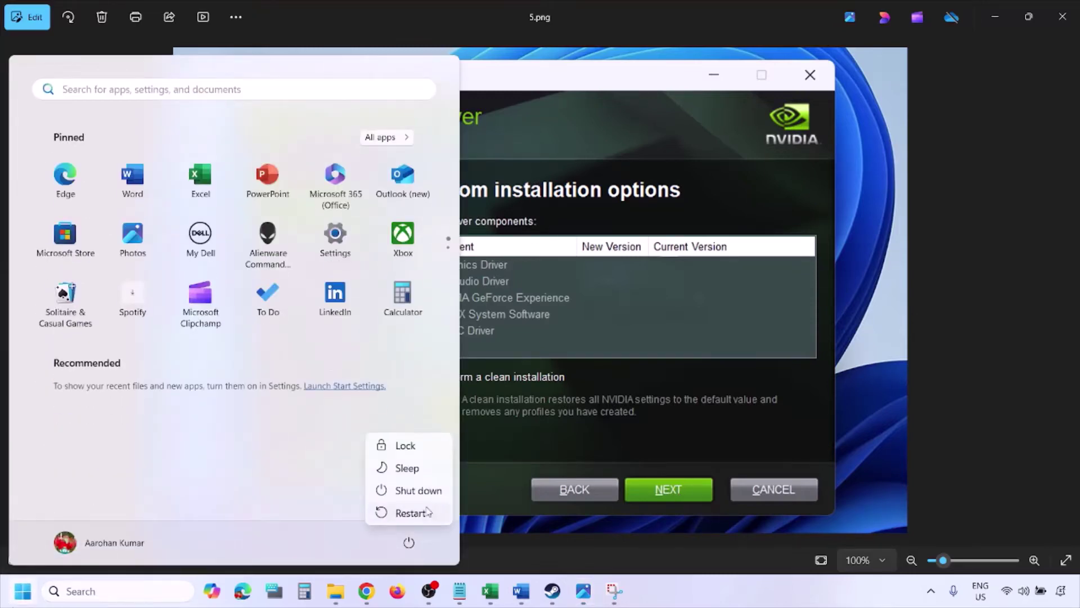
left_click(411, 512)
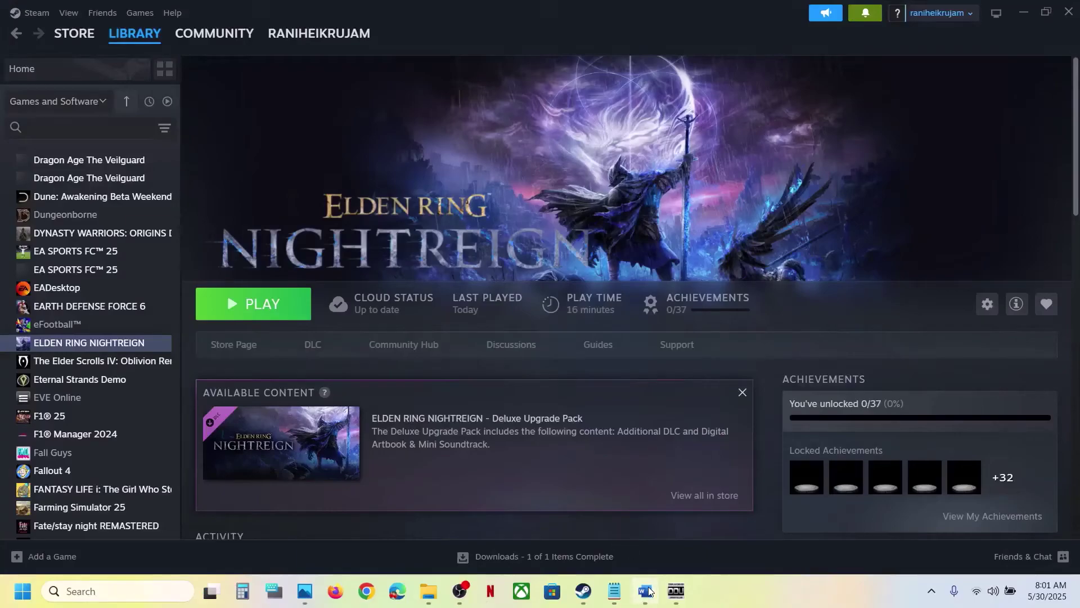
Return to the Word notes and read Step 7 on cleaning and reinstalling the graphics driver with Display Driver Uninstaller.
left_click(645, 591)
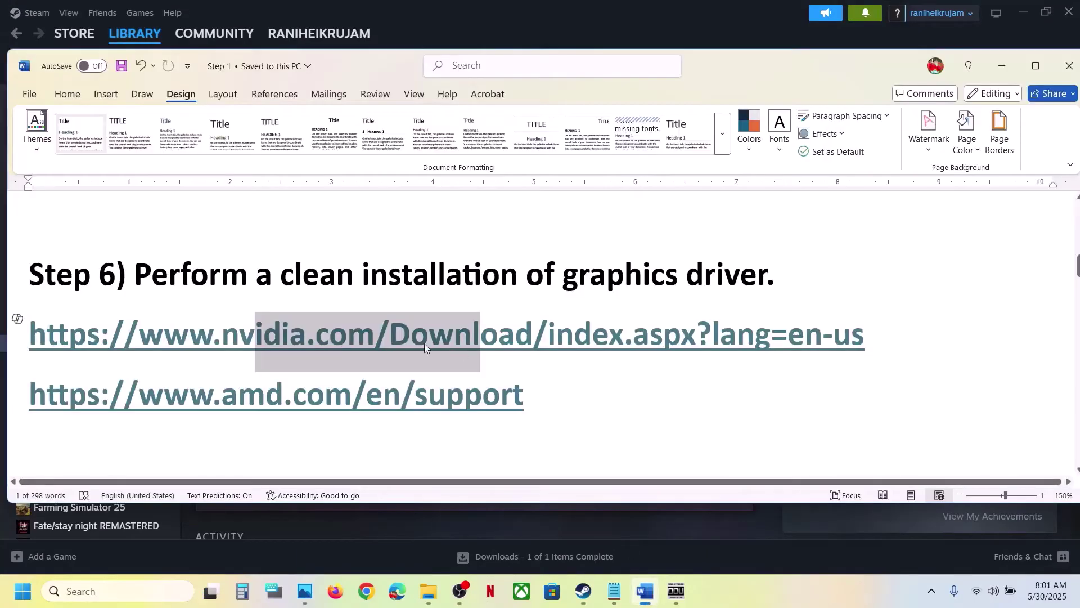
scroll(424, 343, "down", 4)
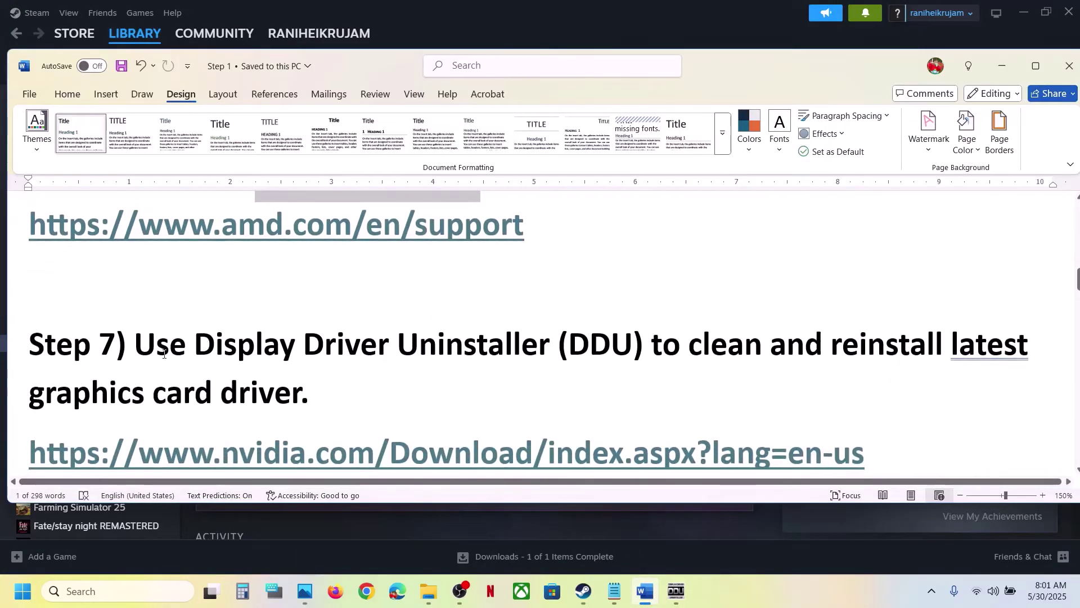
left_click_drag(152, 351, 470, 353)
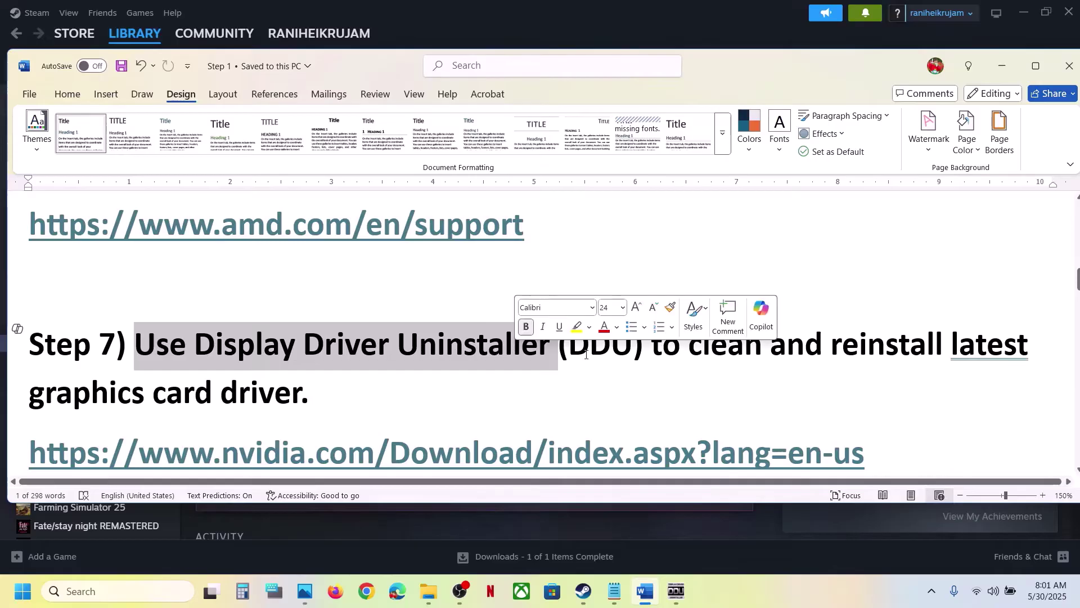
left_click_drag(654, 351, 283, 395)
left_click(283, 395)
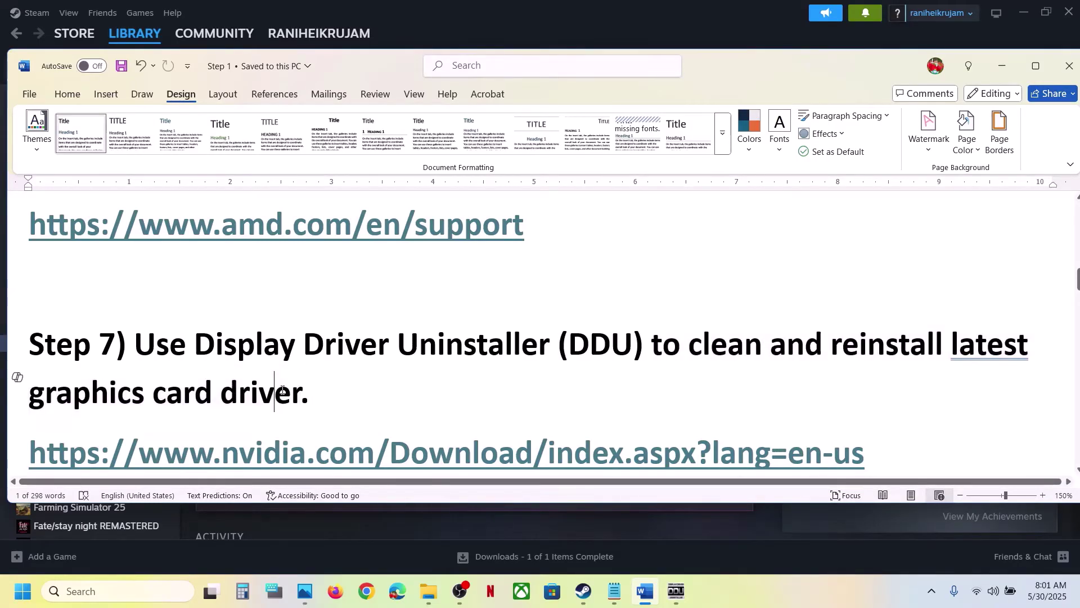
scroll(204, 421, "down", 1)
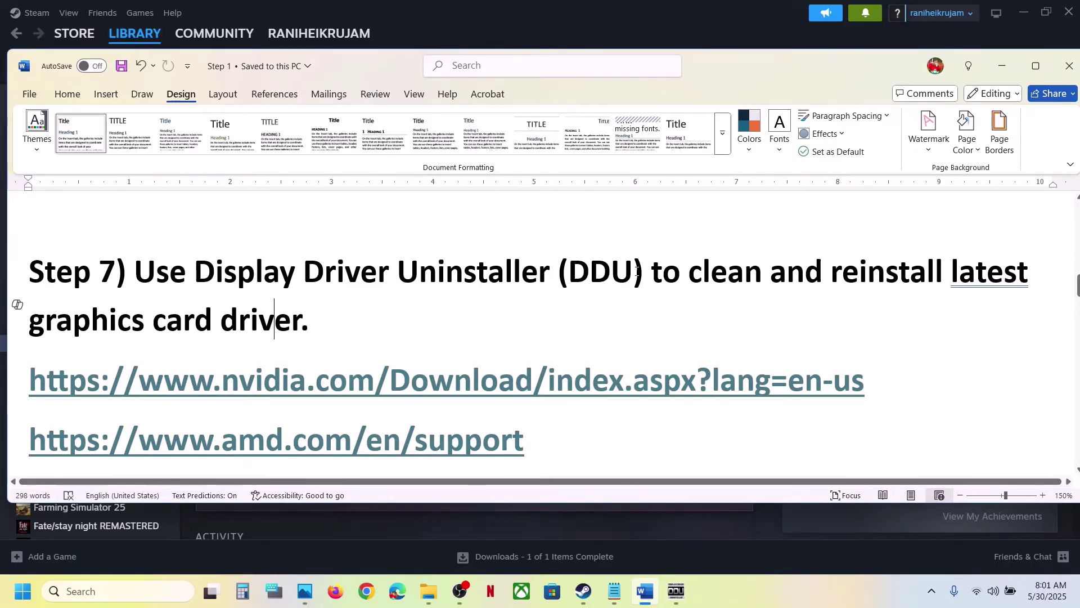
Copy "Display Driver Uninstaller (DDU)" from Step 7 of the notes and search Google for it in Chrome.
left_click_drag(643, 271, 225, 276)
key("ctrl+c")
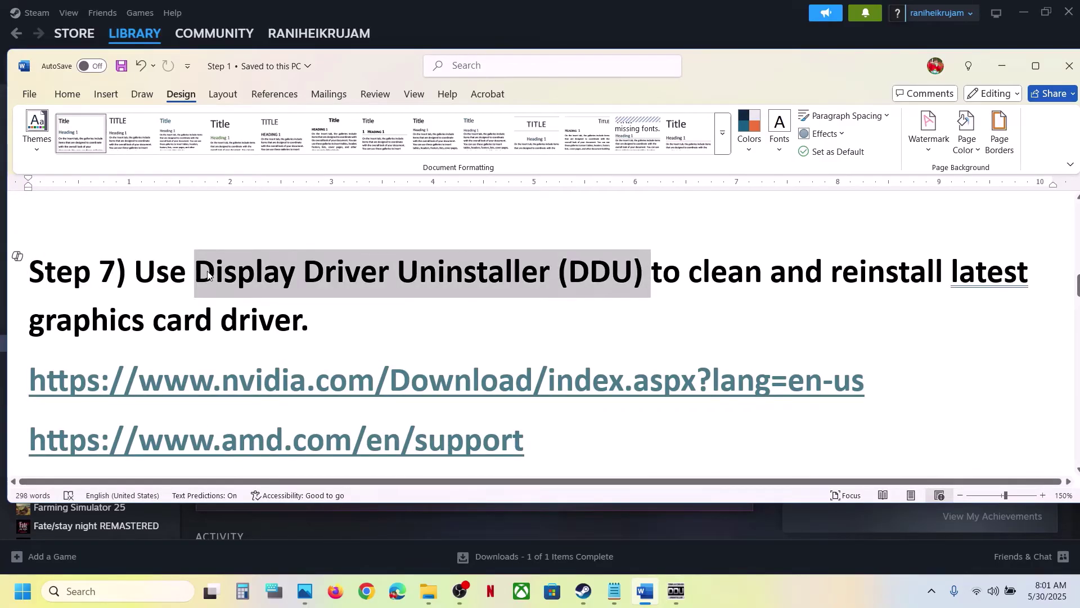
left_click(369, 579)
key("ctrl+v")
key("Return")
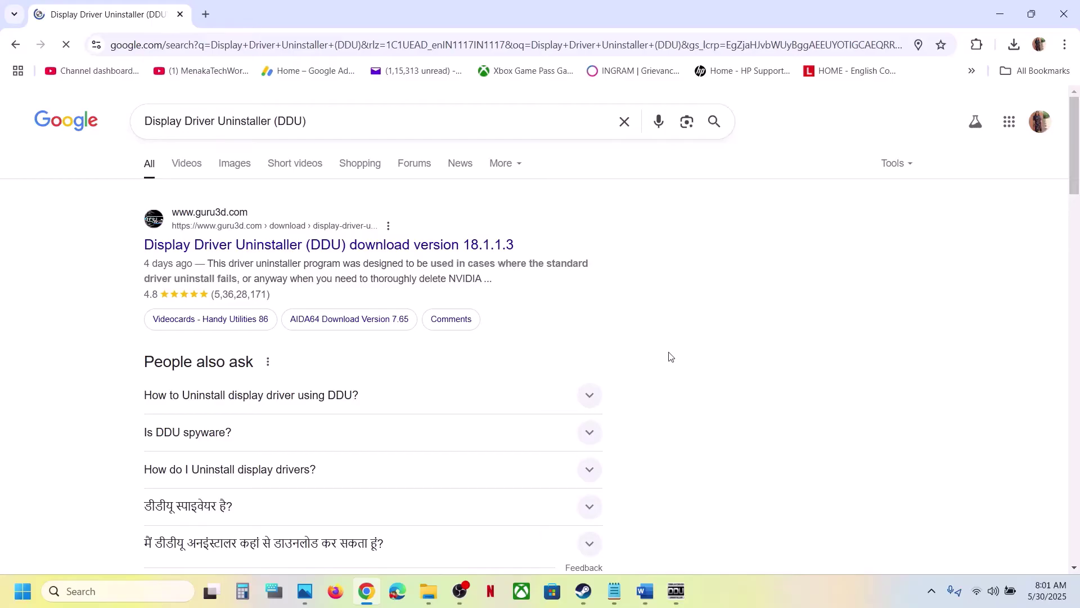
Switch to Display Driver Uninstaller and select NVIDIA as the GPU device.
left_click(674, 598)
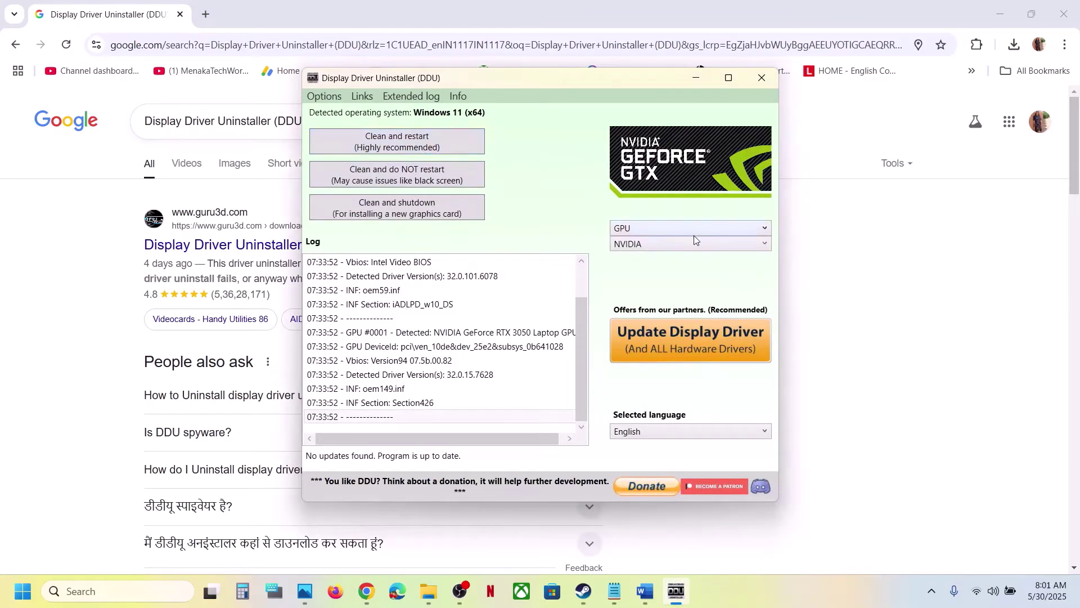
left_click(665, 250)
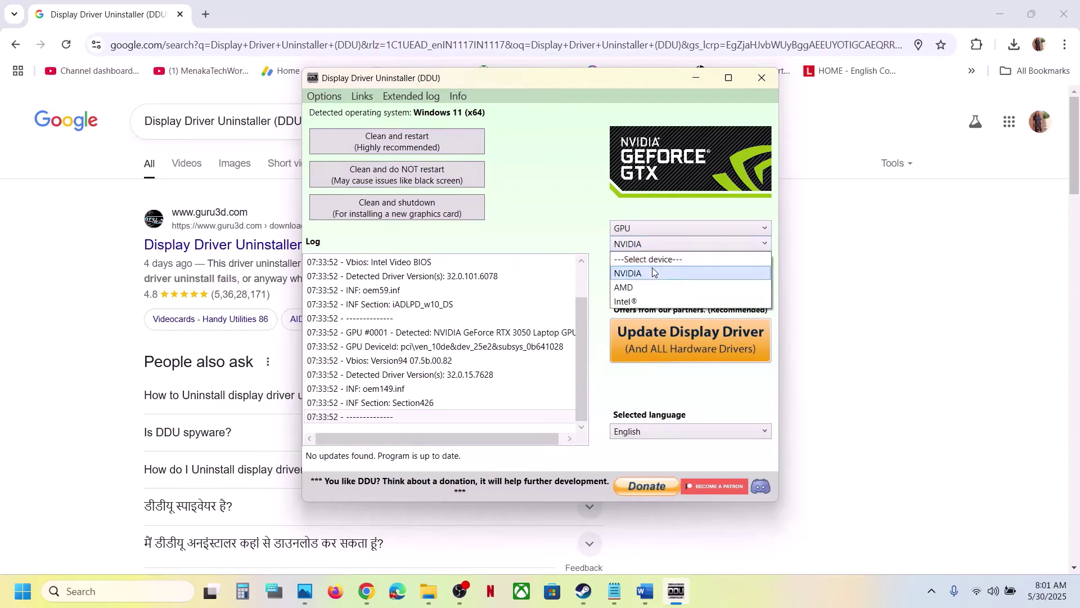
left_click(650, 269)
left_click(649, 248)
left_click(648, 274)
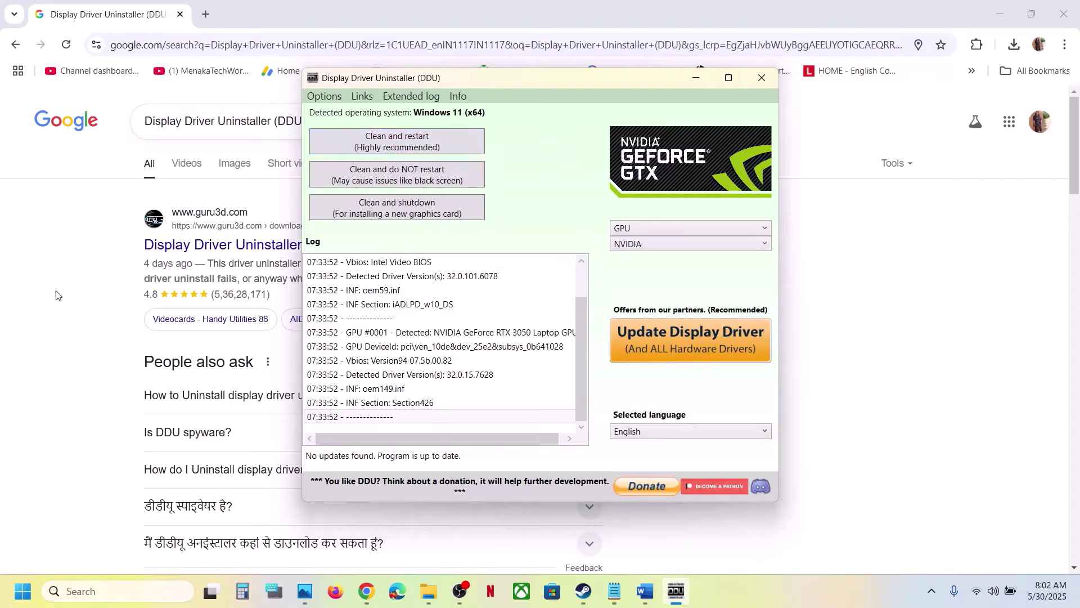
left_click(48, 314)
left_click(23, 591)
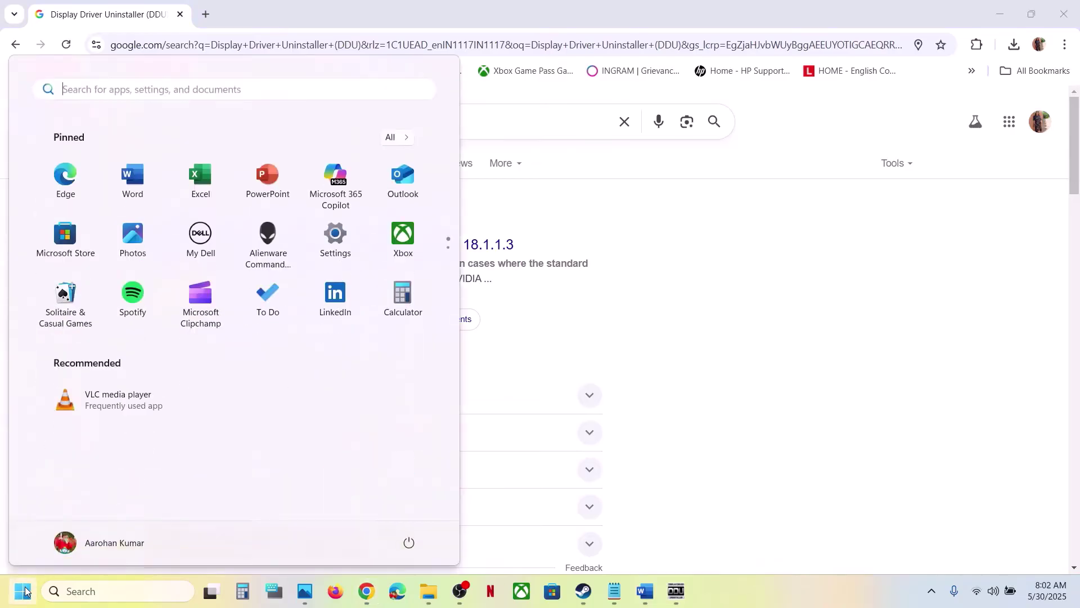
left_click(734, 512)
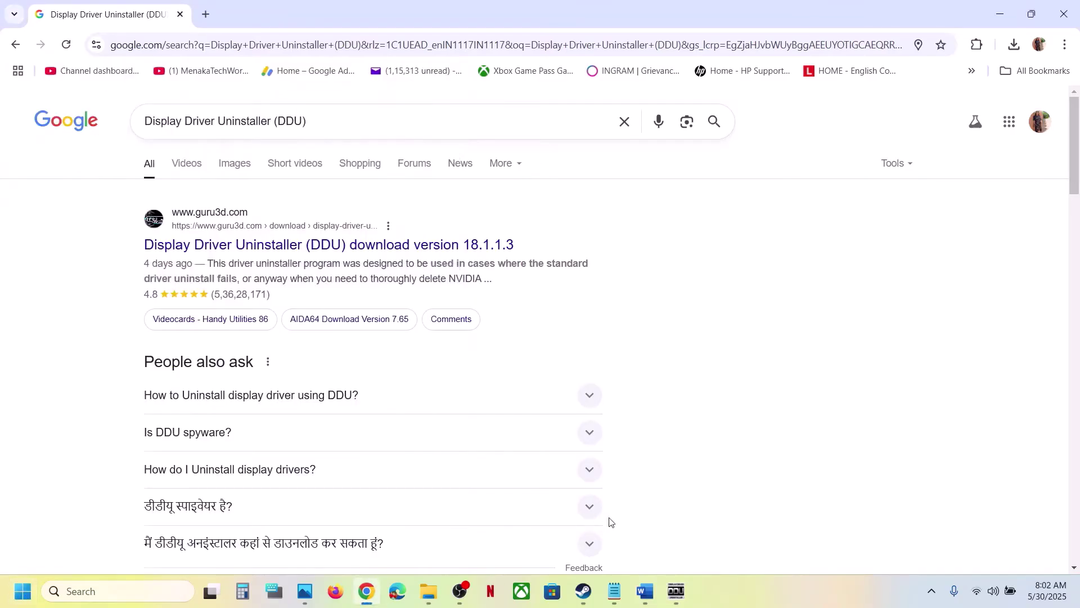
Go back to the Word notes and review the NVIDIA and AMD driver download links under Step 7.
left_click(645, 591)
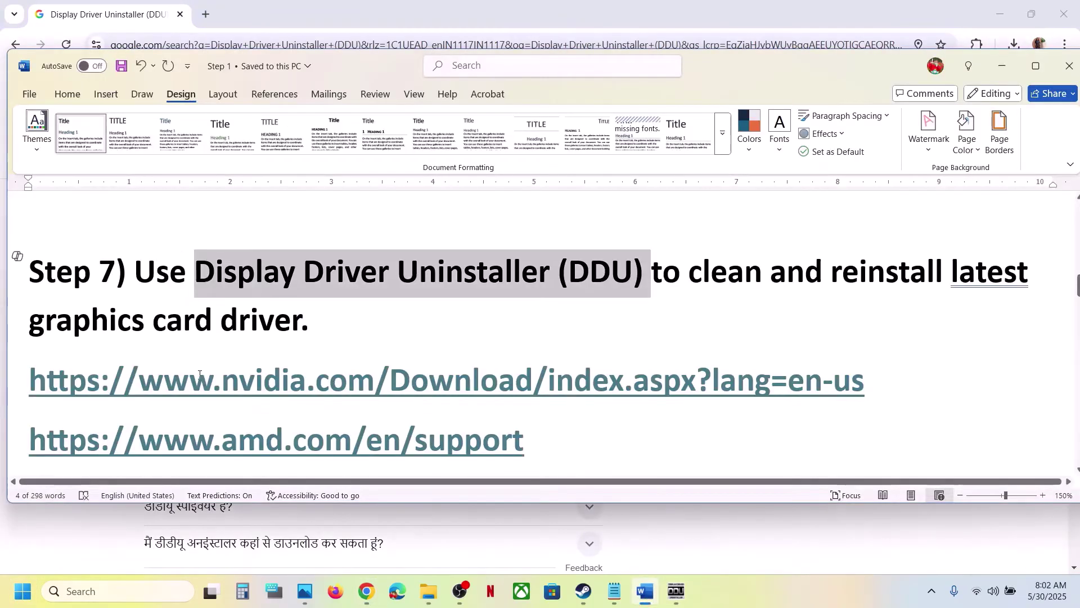
left_click_drag(191, 387, 532, 377)
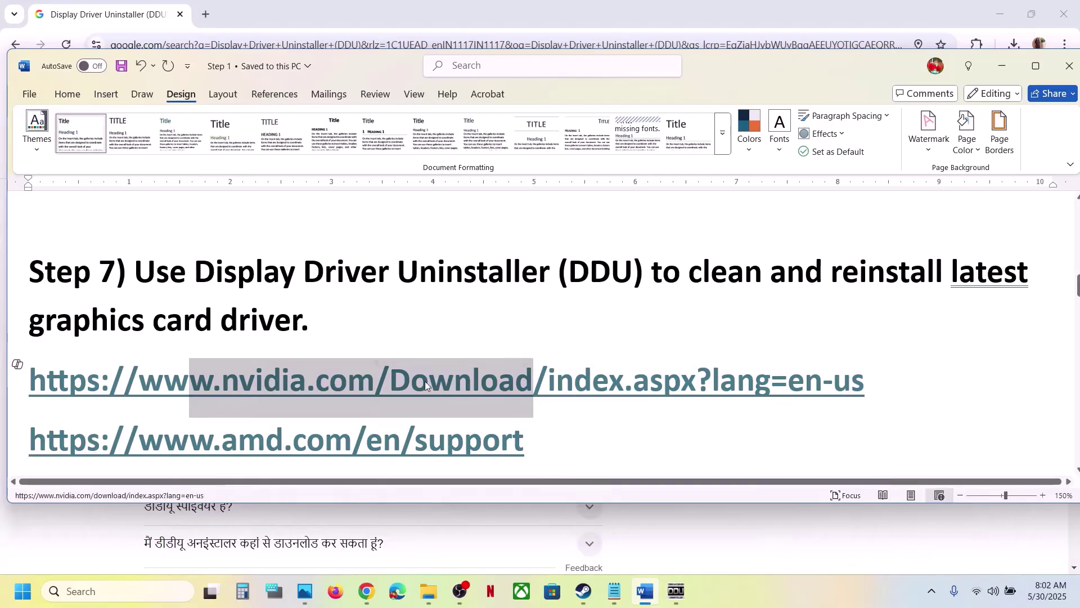
scroll(425, 386, "down", 1)
left_click_drag(191, 419, 429, 425)
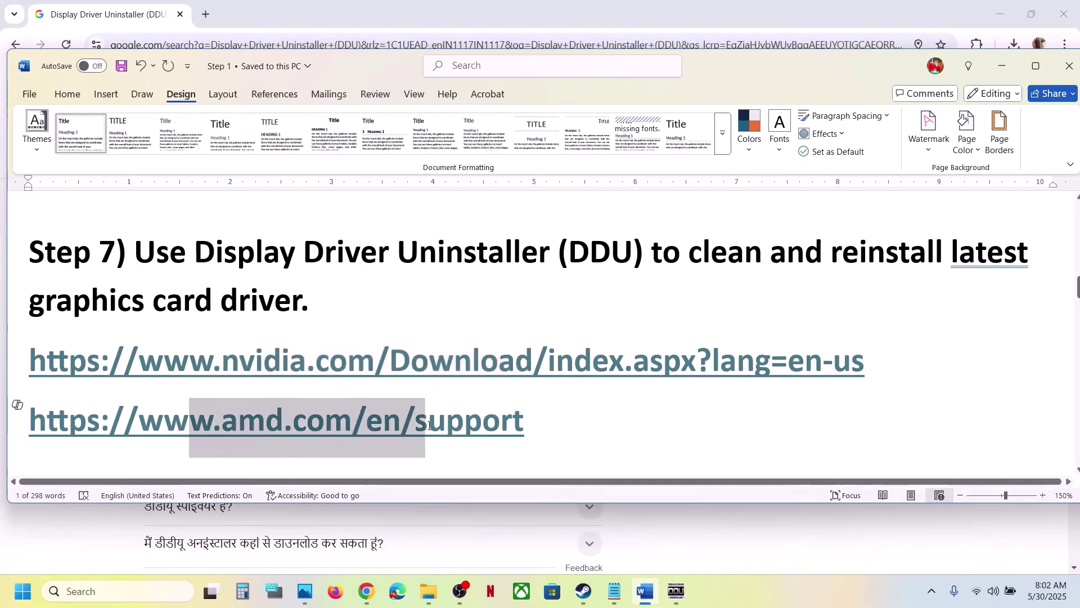
left_click(288, 306)
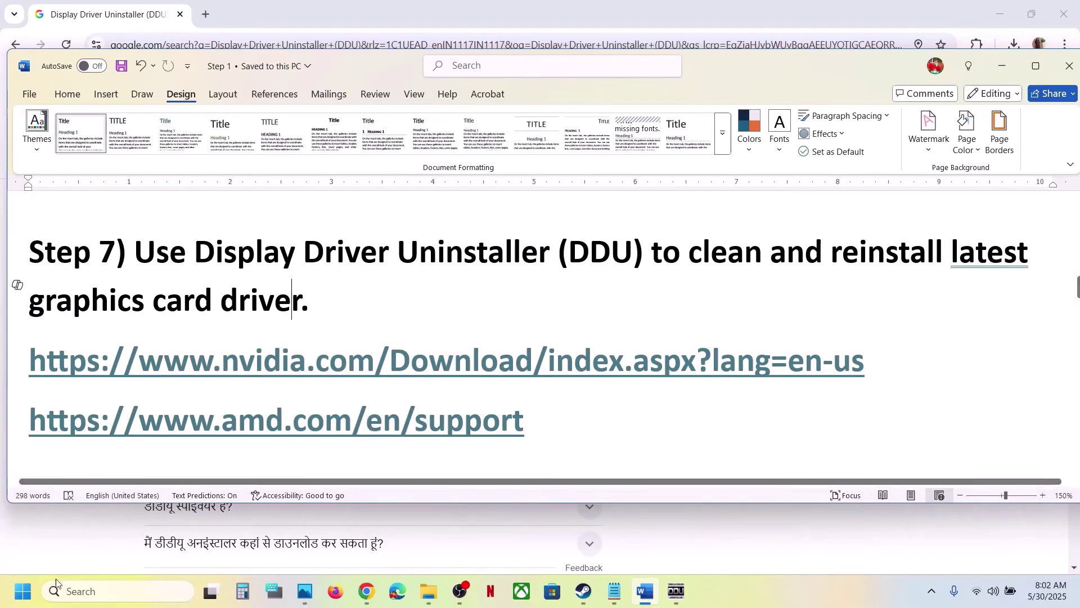
left_click(22, 591)
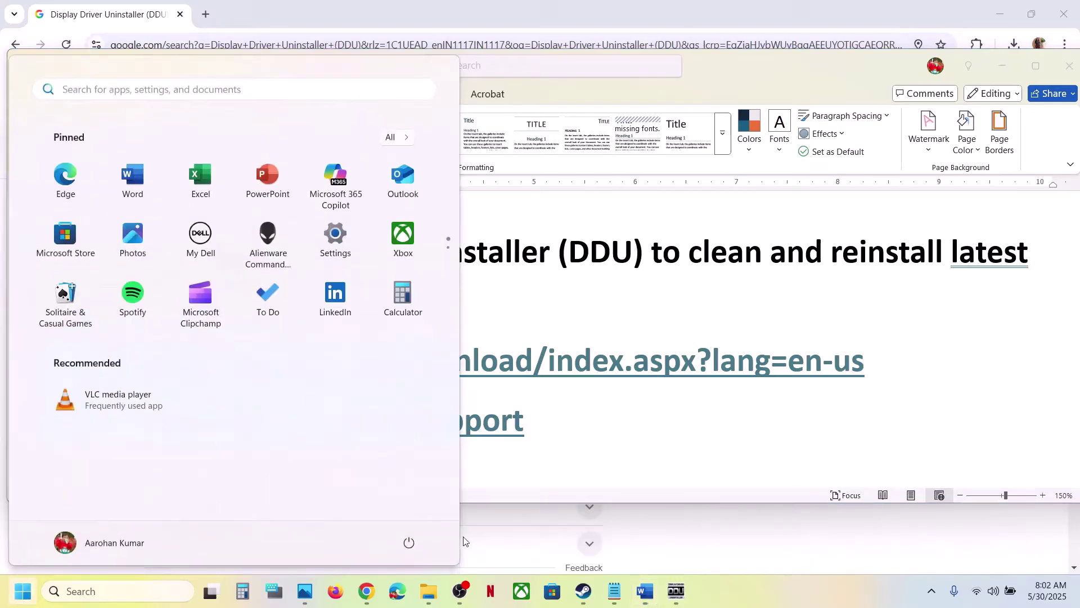
left_click(409, 541)
key("Escape")
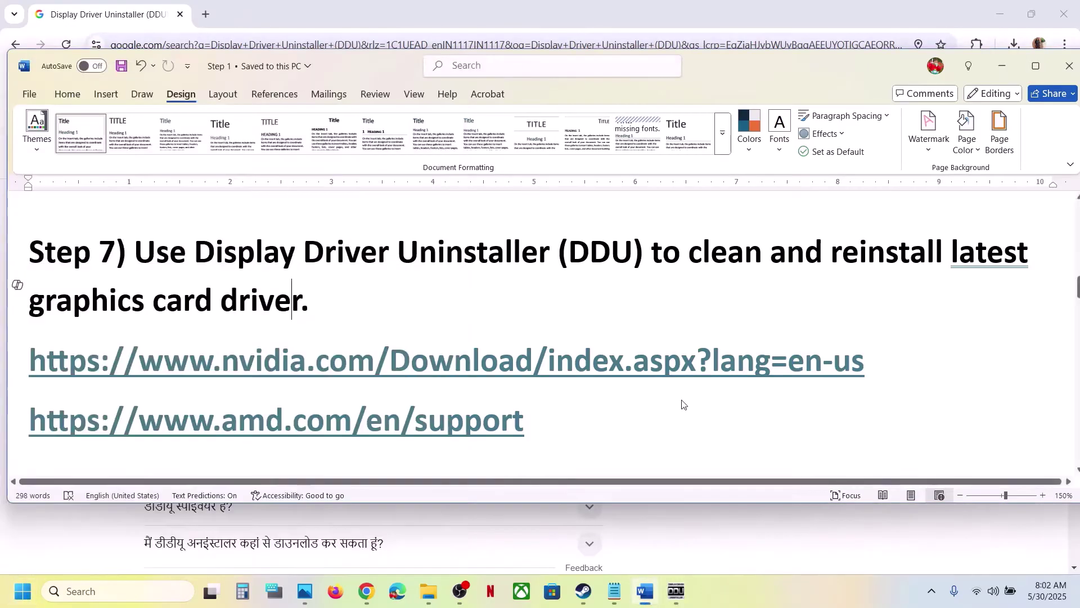
key("Escape")
scroll(415, 350, "down", 3)
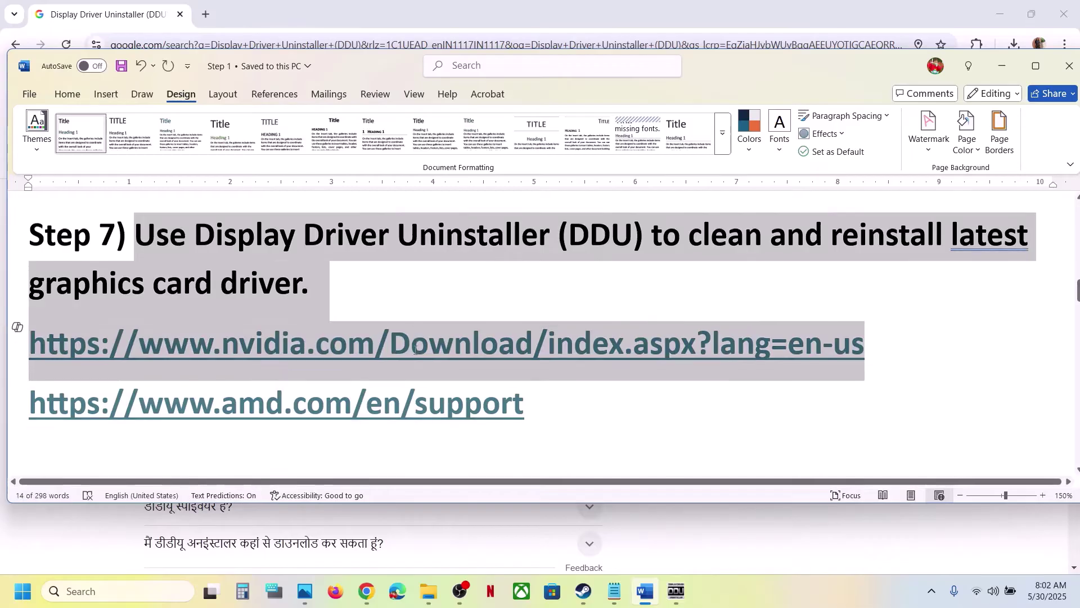
Copy "graphics" from Step 8 of the notes, search Windows for it and open Graphics settings.
left_click(556, 387)
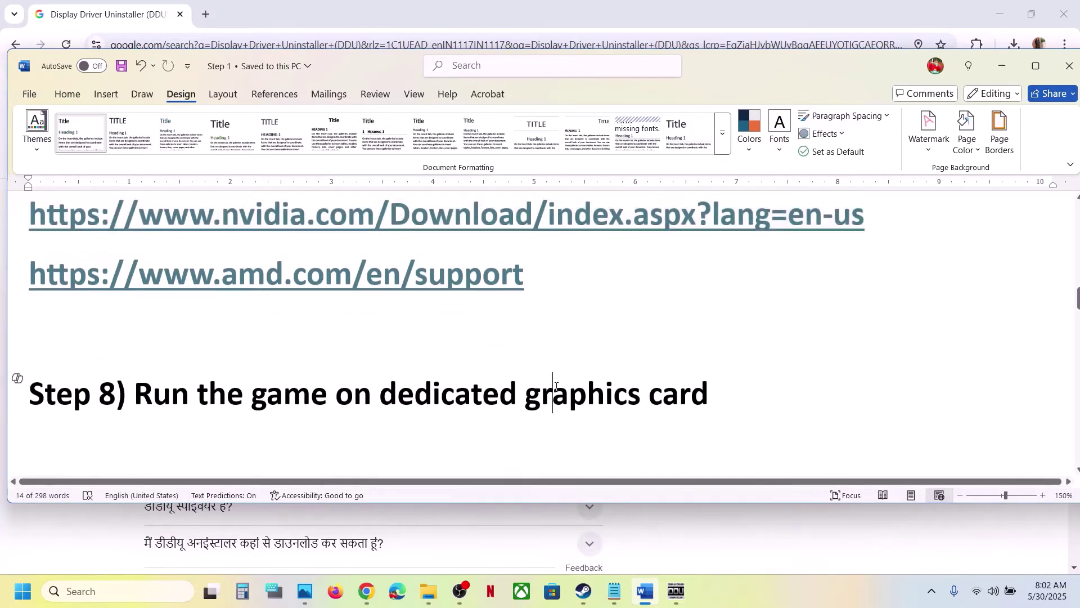
double_click(556, 387)
key("ctrl+c")
left_click(102, 592)
key("ctrl+v")
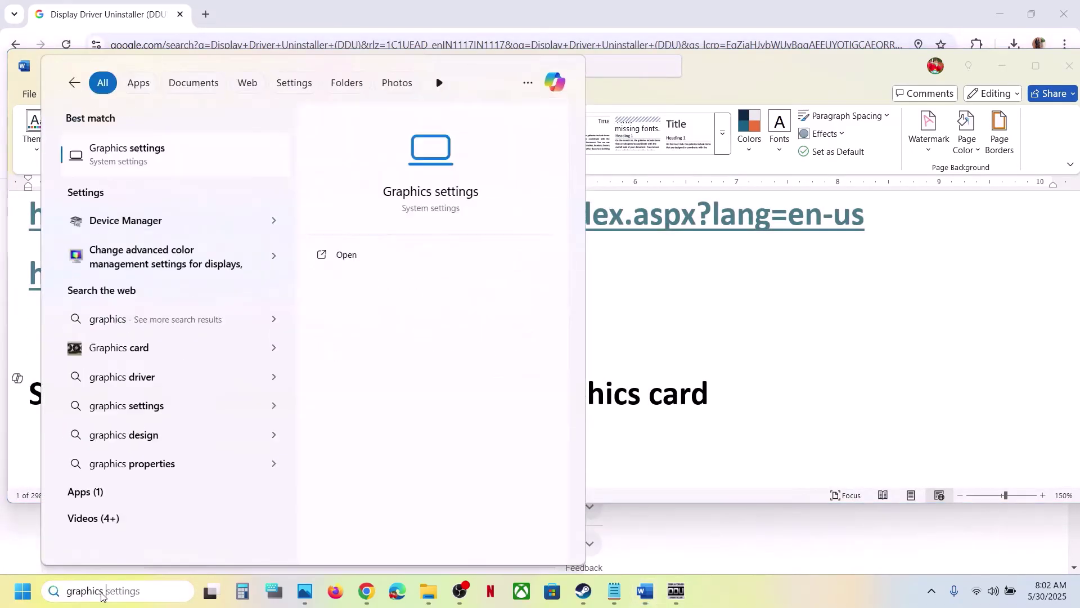
left_click(128, 148)
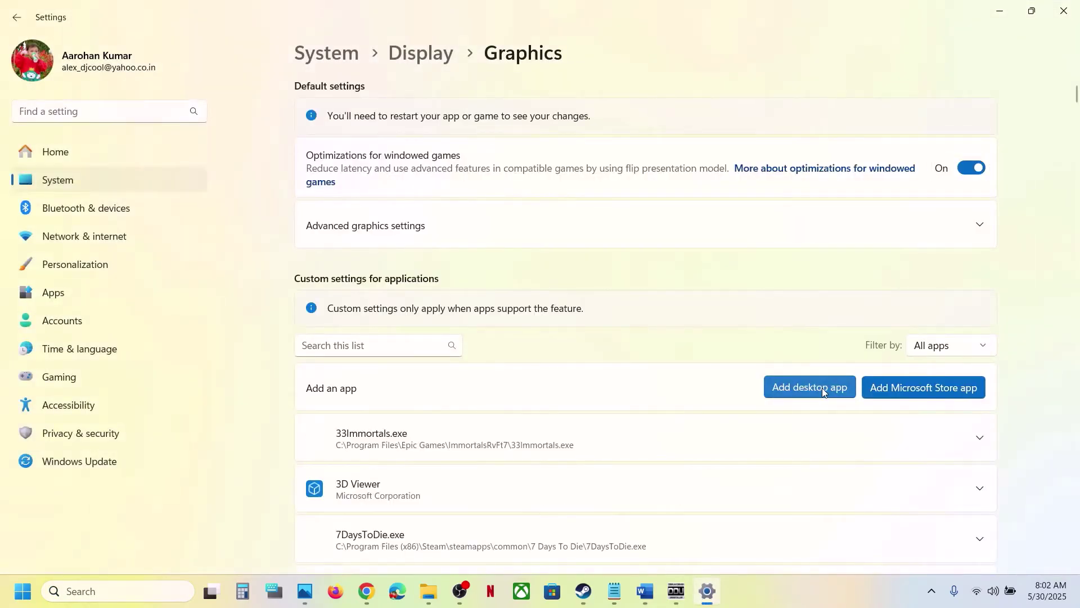
Start adding a desktop app to the custom graphics settings and browse to C:\Program Files (x86)\Steam.
left_click(822, 387)
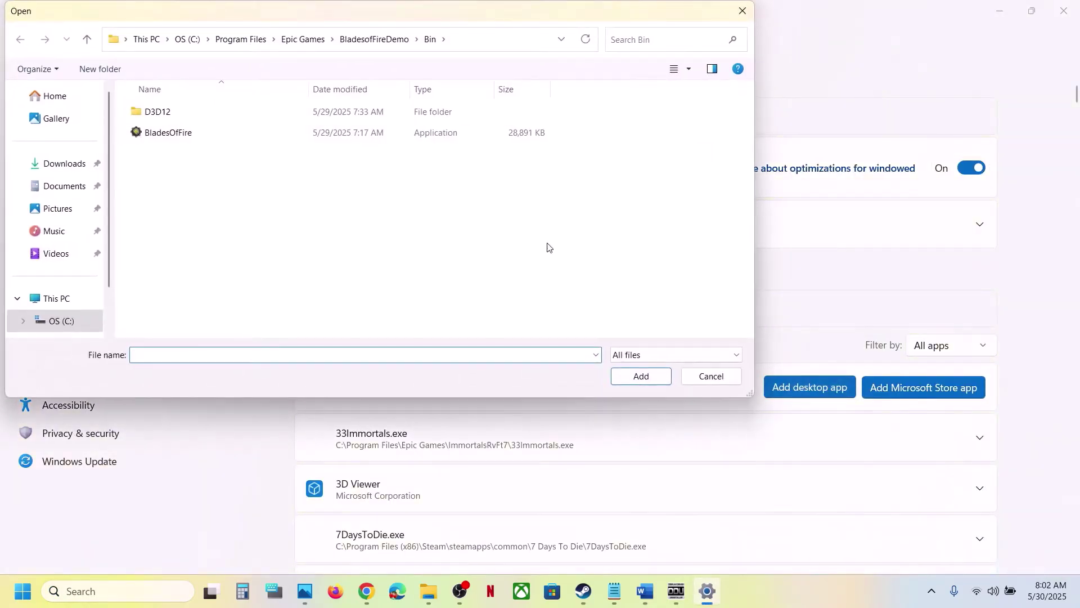
left_click(230, 42)
left_click(188, 40)
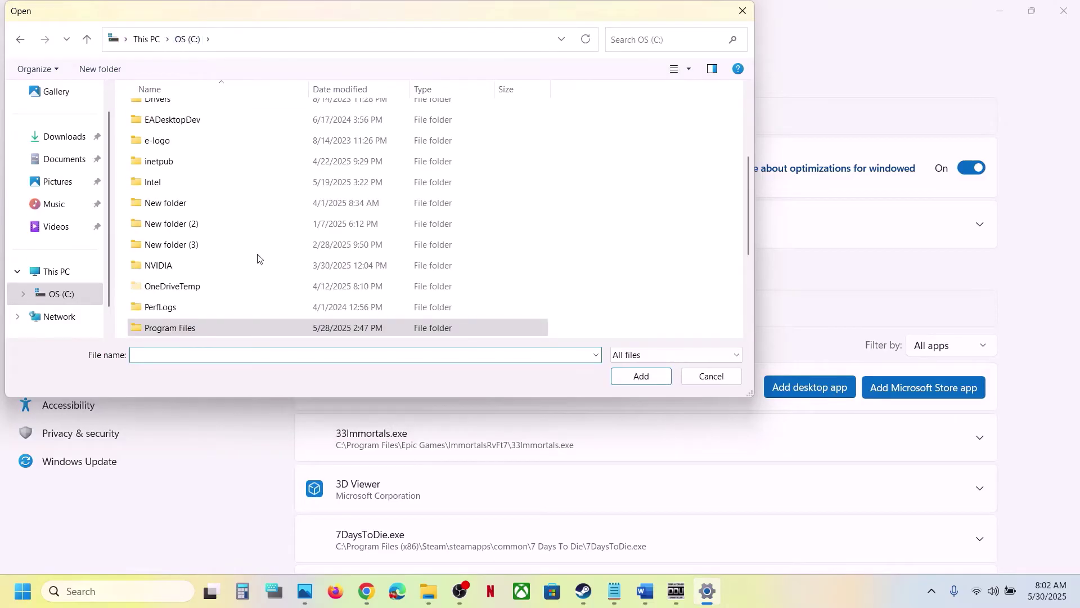
scroll(258, 258, "down", 3)
double_click(214, 184)
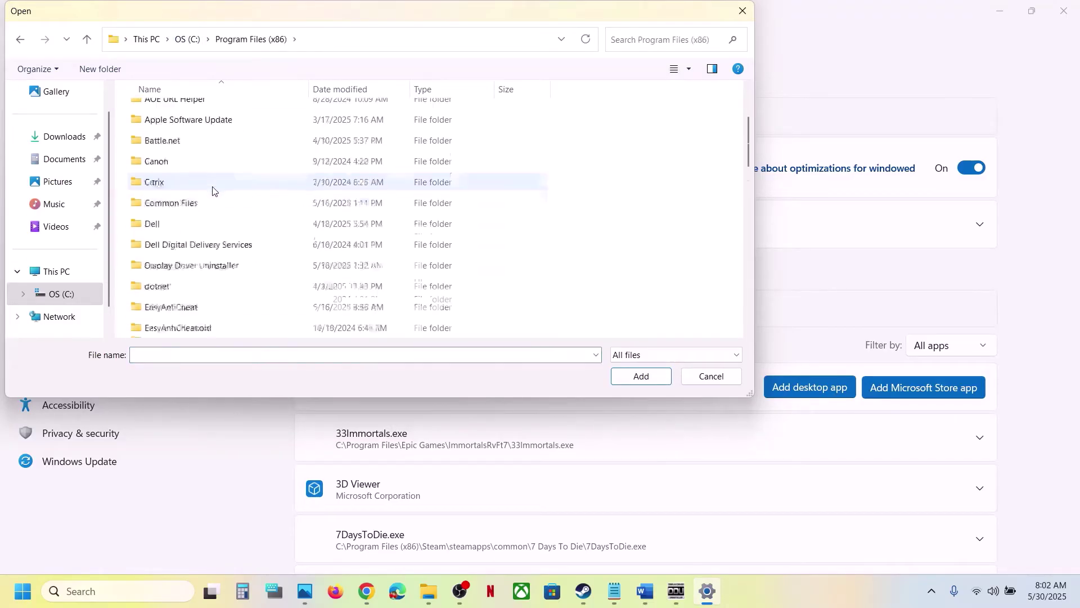
scroll(212, 188, "down", 4)
scroll(211, 177, "down", 5)
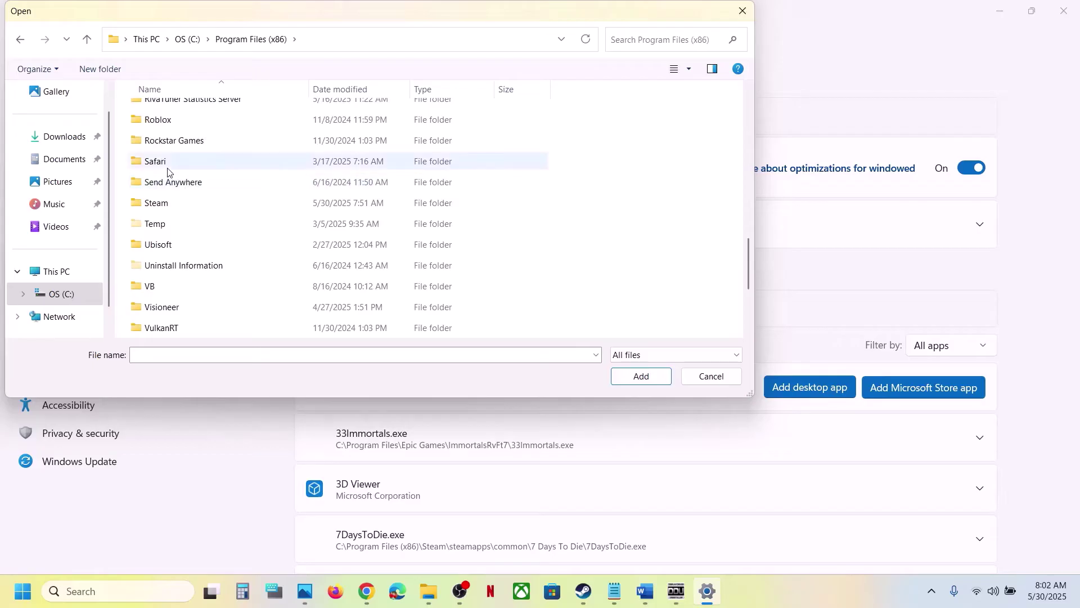
double_click(160, 203)
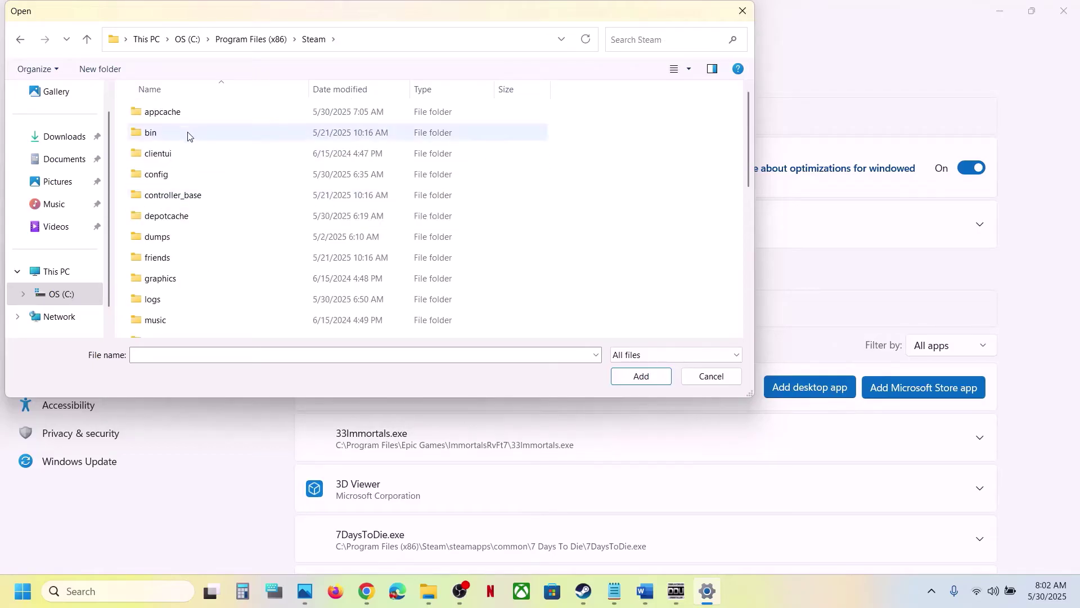
Add the nightreign application from steamapps\common\ELDEN RING NIGHTREIGN\Game to the custom graphics settings list.
scroll(185, 133, "down", 3)
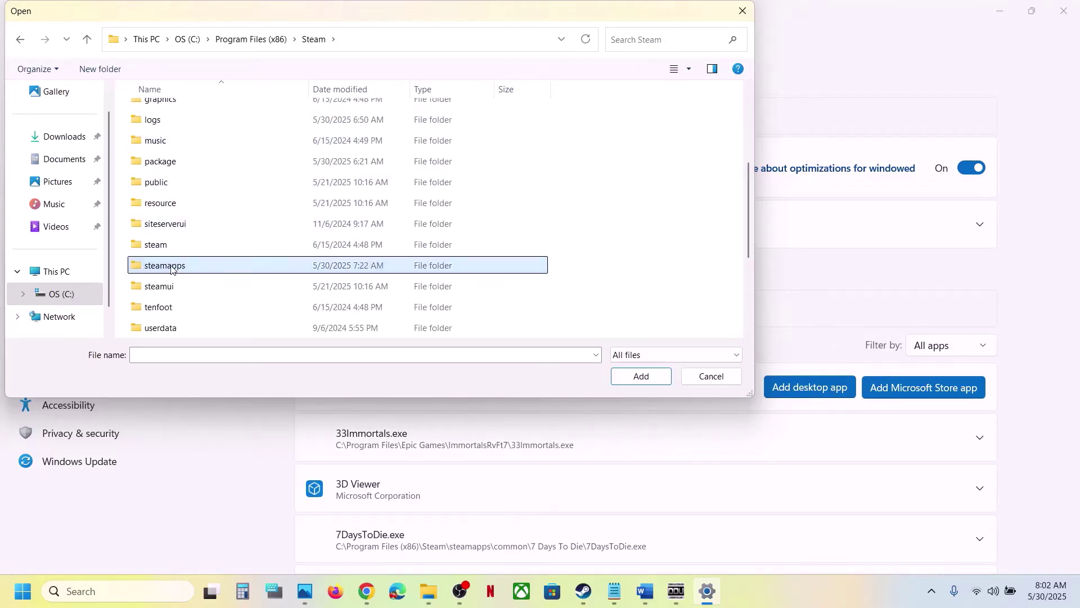
double_click(171, 270)
double_click(178, 106)
double_click(179, 109)
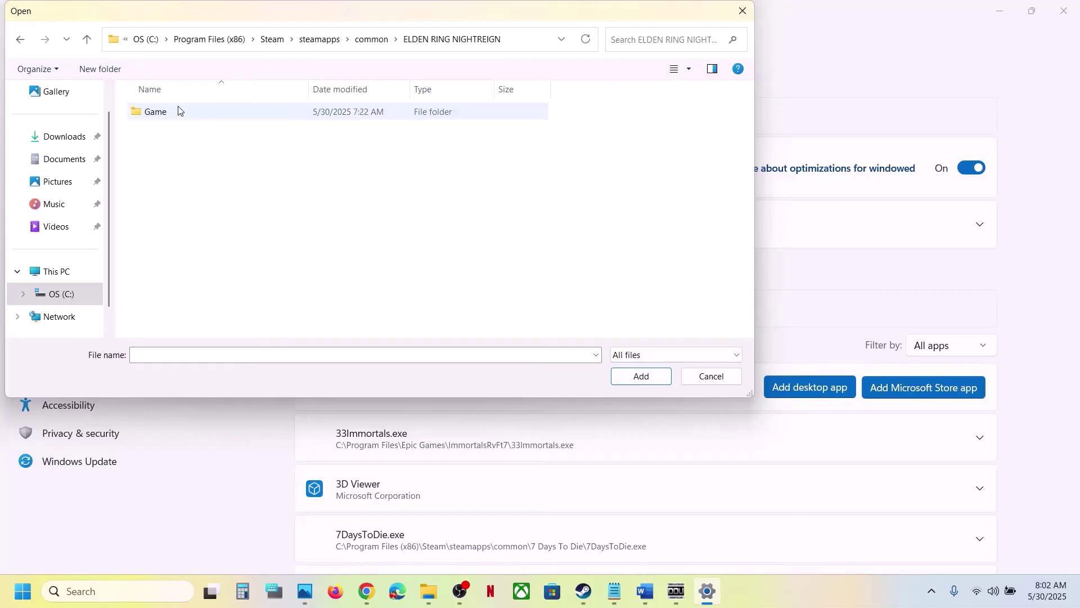
double_click(175, 115)
left_click(169, 180)
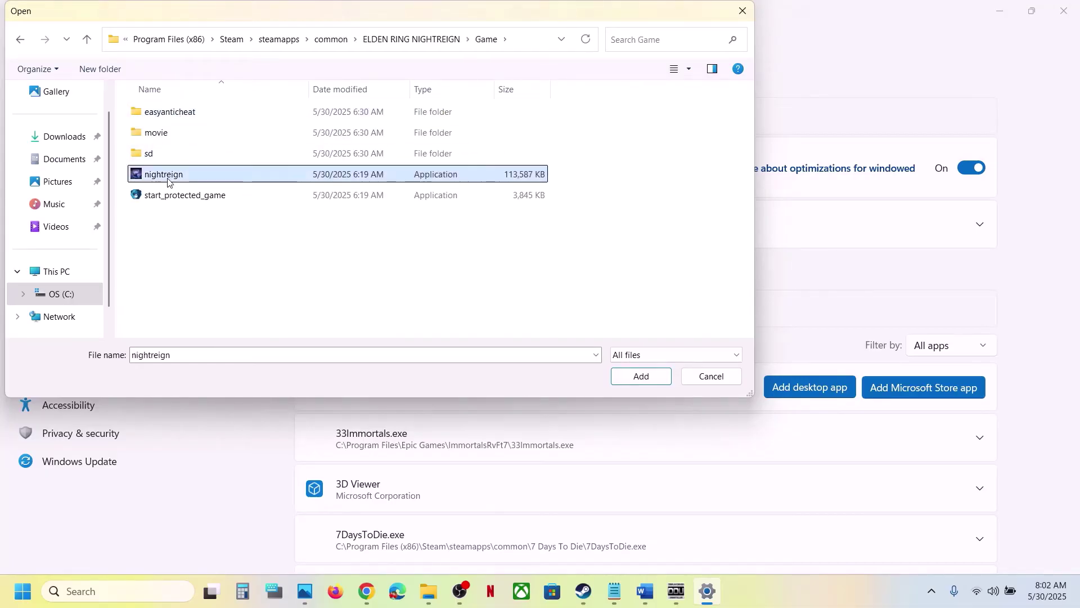
left_click(637, 381)
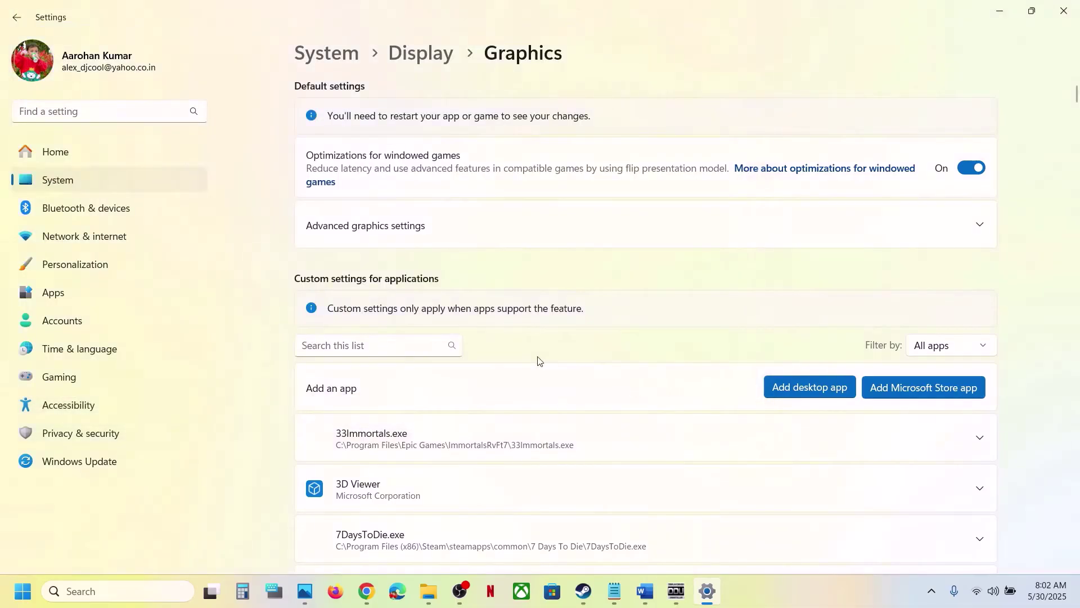
Set the GPU preference of ELDEN RING NIGHTREIGN to High Performance (NVIDIA GeForce RTX 3050 Laptop GPU).
scroll(539, 360, "down", 10)
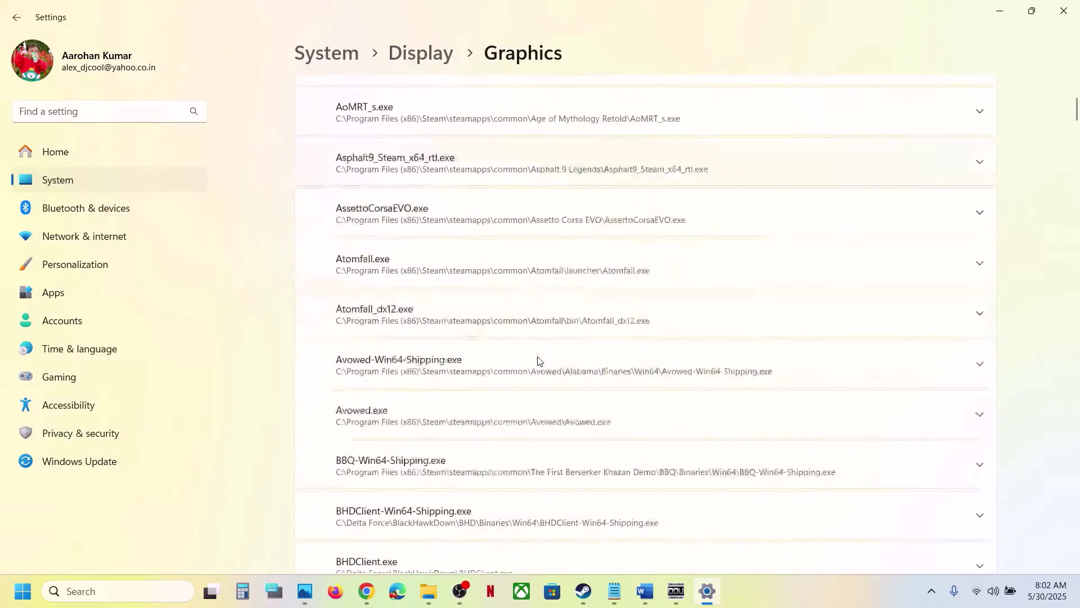
scroll(539, 361, "down", 8)
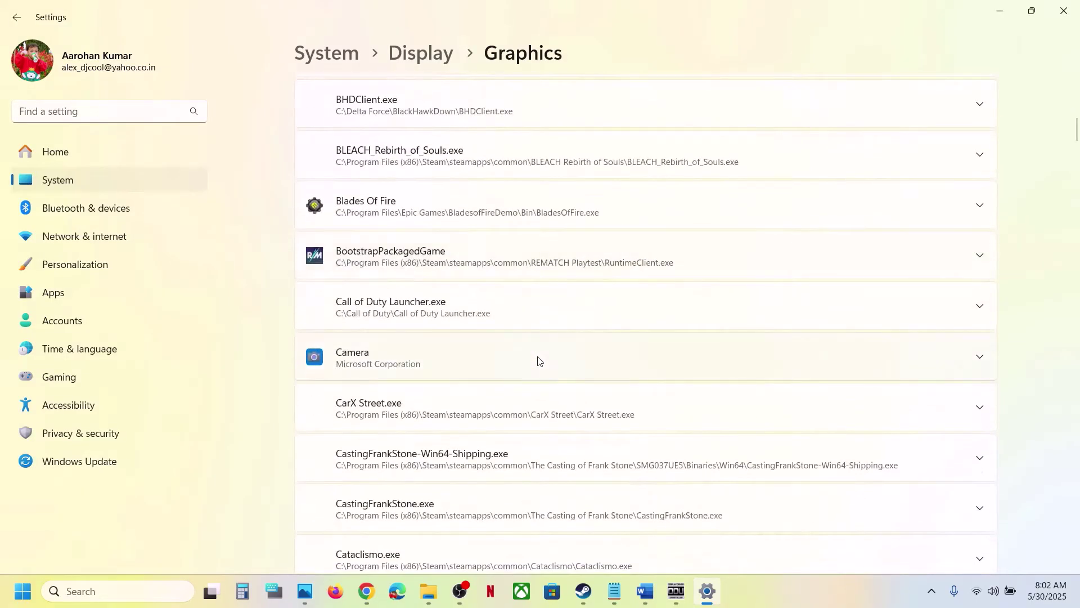
scroll(532, 306, "down", 15)
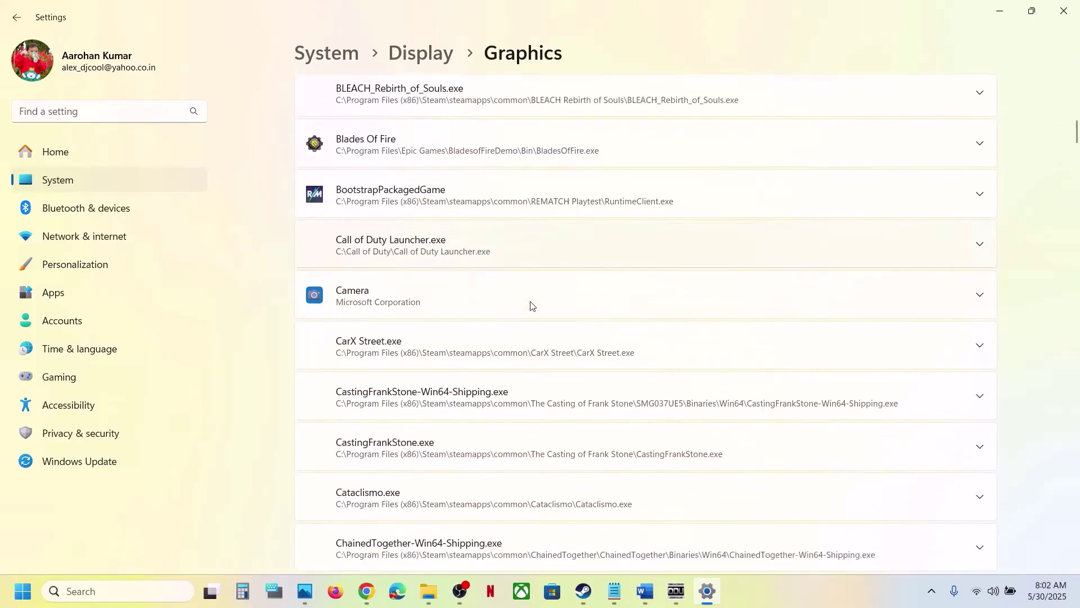
scroll(532, 305, "down", 10)
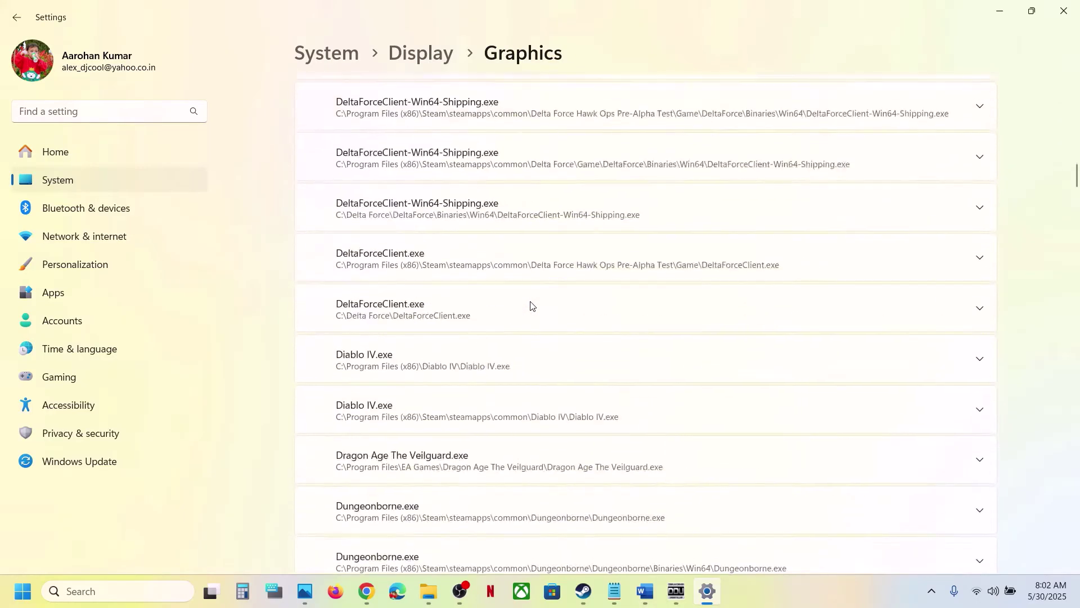
left_click(482, 301)
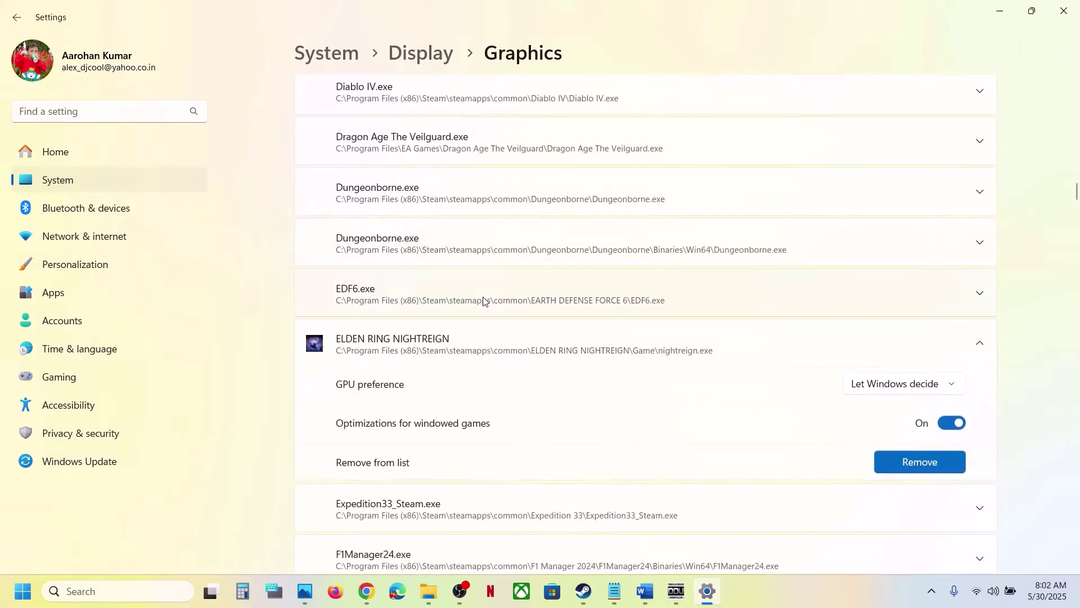
scroll(610, 333, "down", 3)
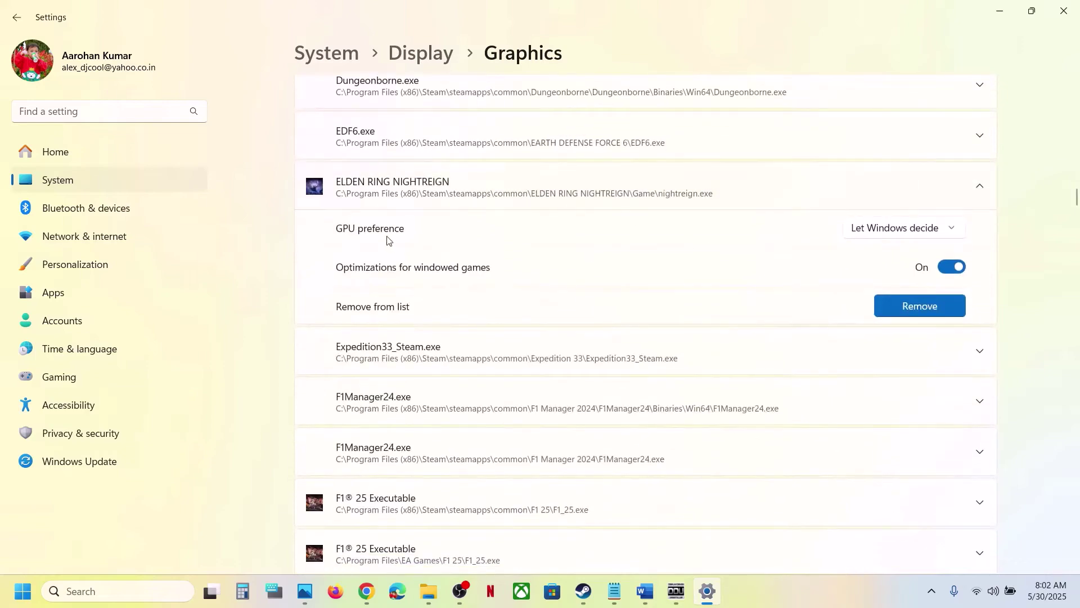
left_click(881, 235)
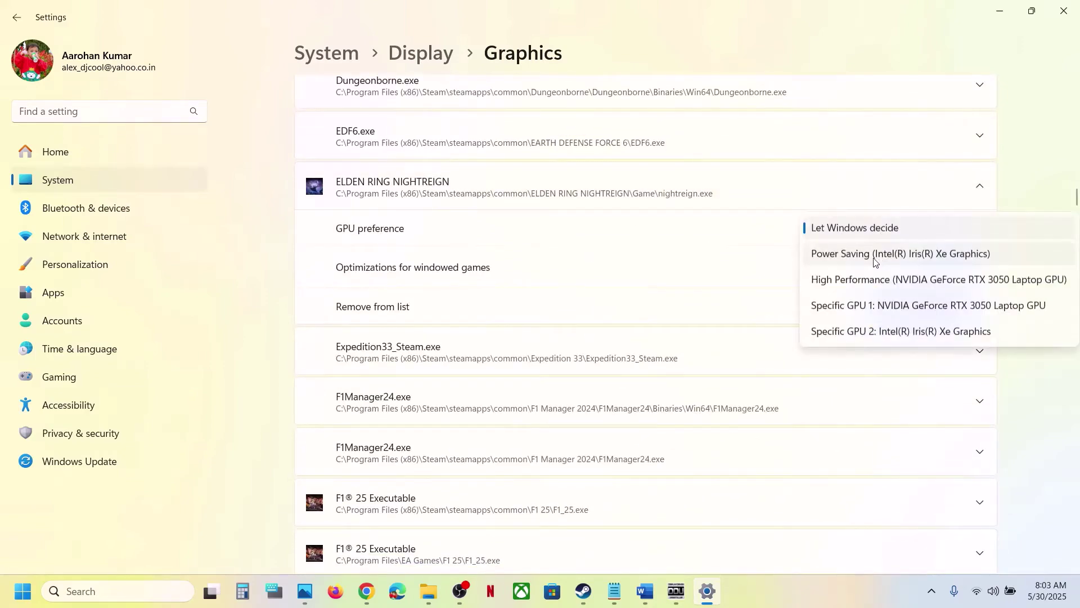
left_click(879, 281)
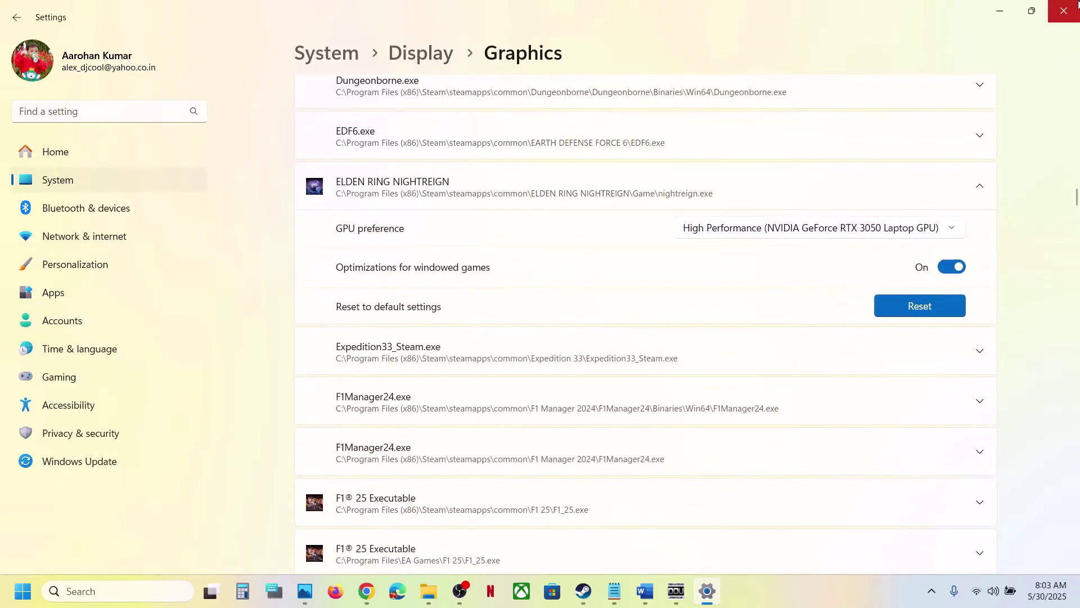
Close Settings and read Step 9 on updating the system BIOS in the Word notes.
left_click(1071, 14)
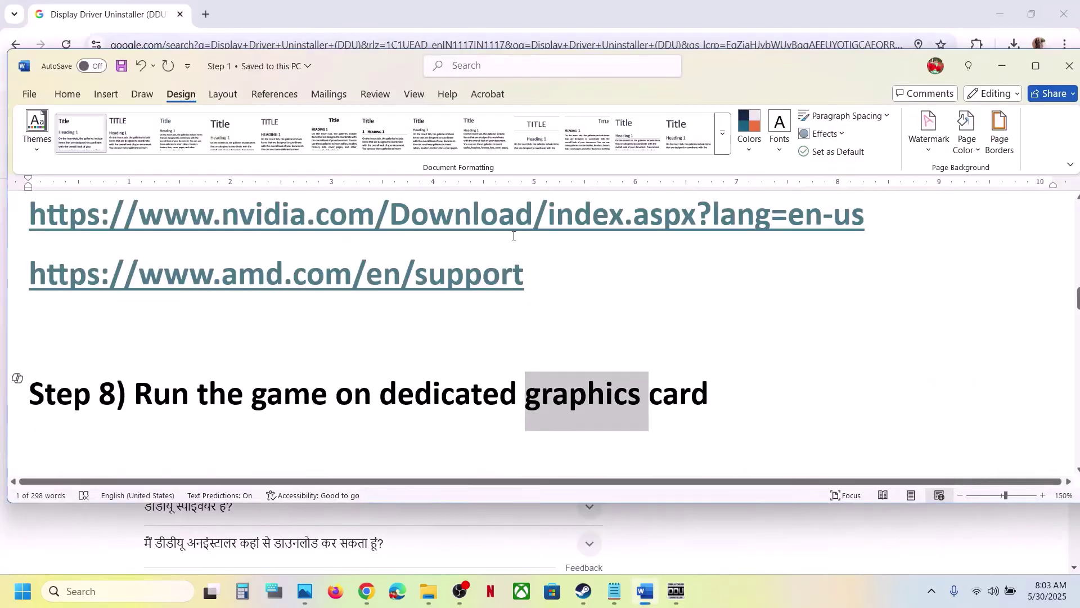
scroll(437, 367, "down", 3)
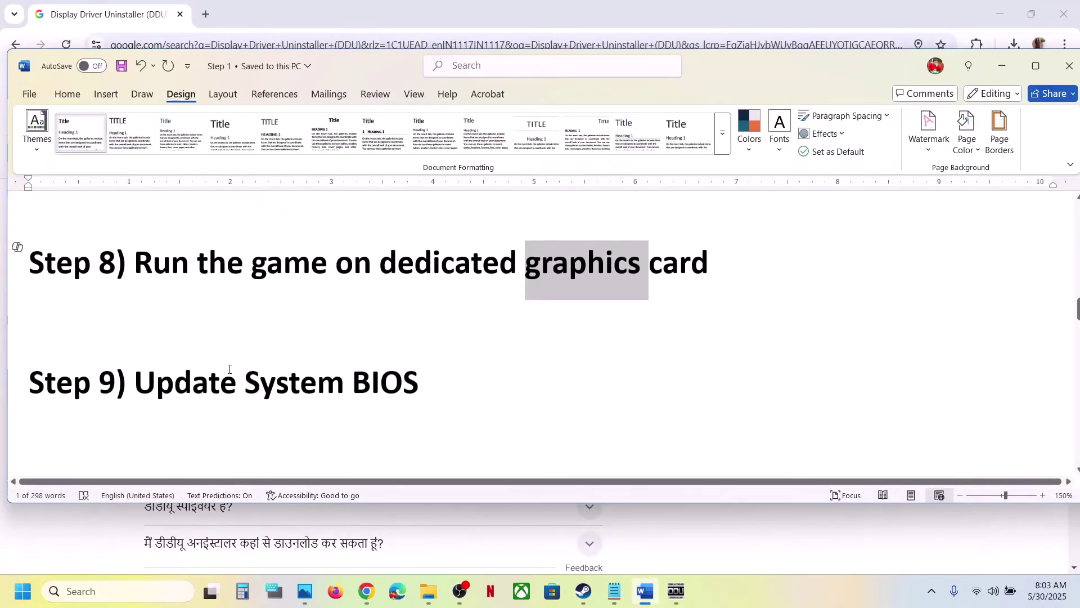
left_click_drag(143, 380, 401, 389)
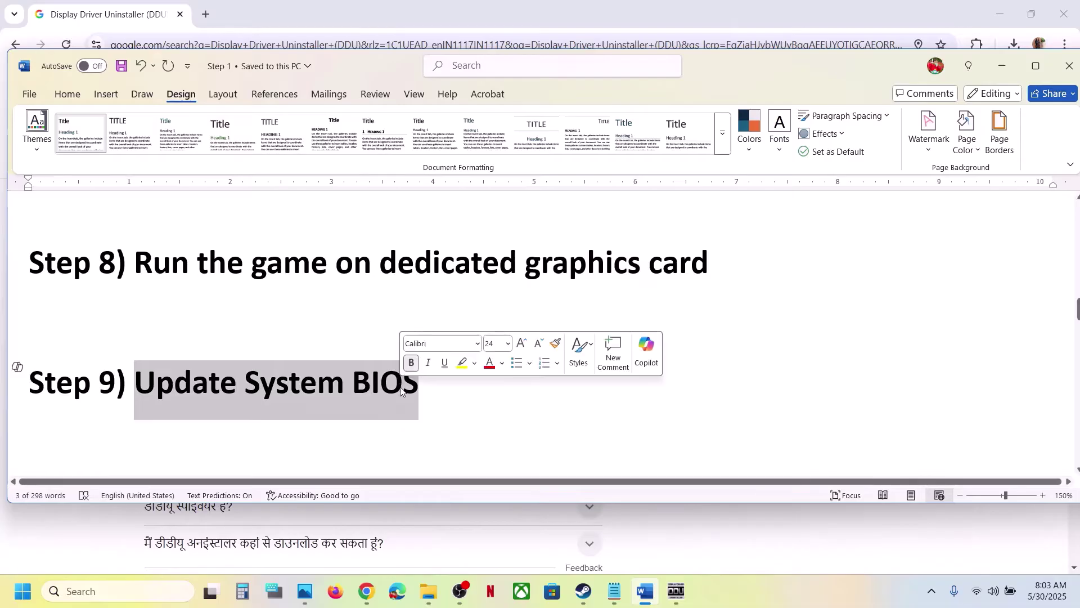
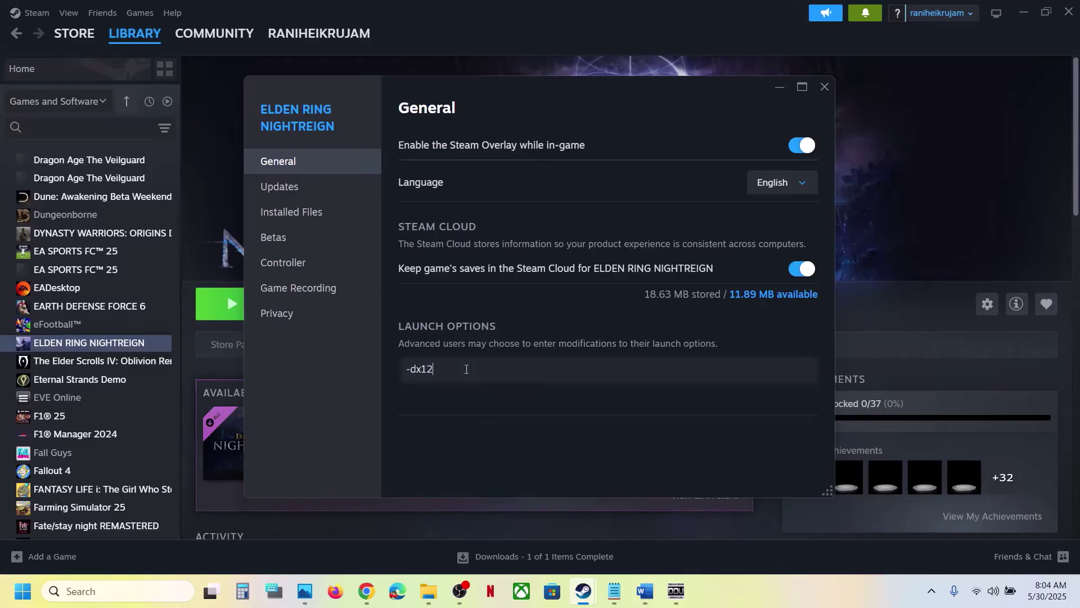
Clear the launch options of ELDEN RING NIGHTREIGN in Steam and close its properties window.
key("ctrl+a")
key("BackSpace")
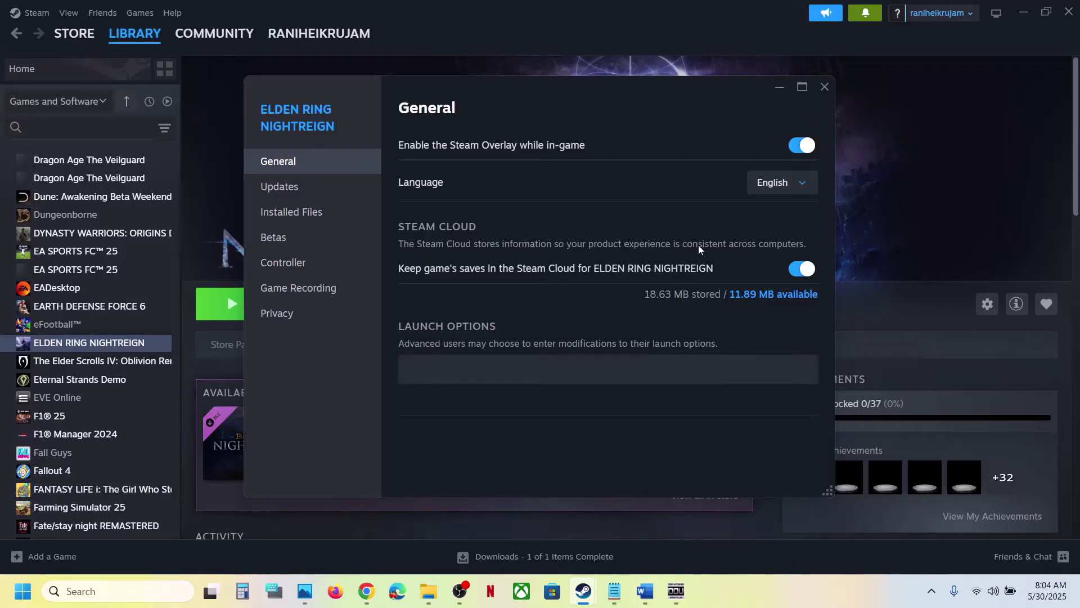
left_click(823, 86)
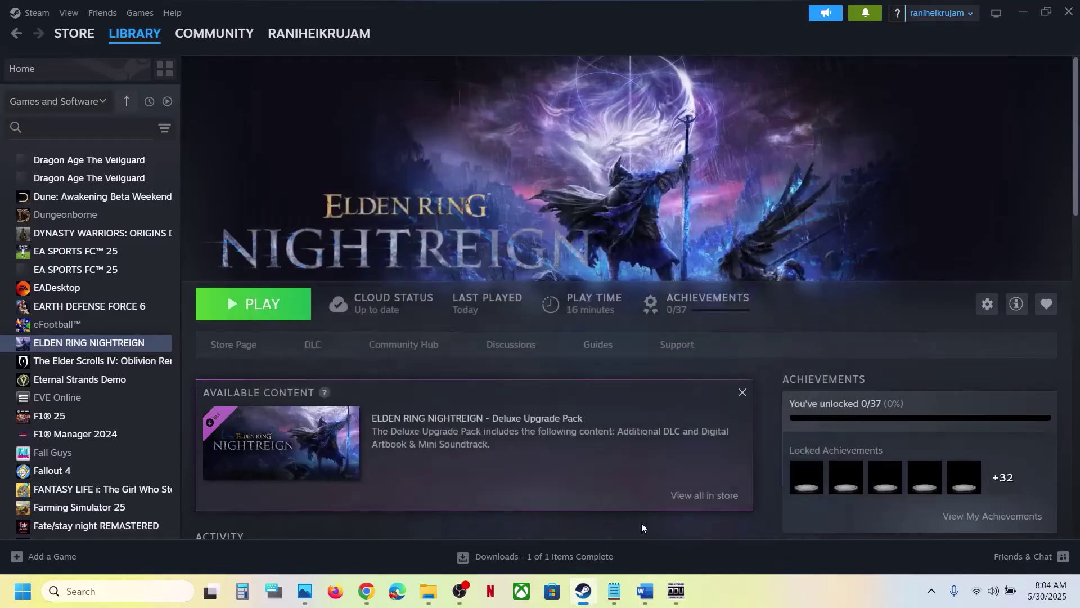
Switch to the Word notes and read Step 11 on deleting the graphics config file.
left_click(652, 594)
scroll(382, 350, "down", 3)
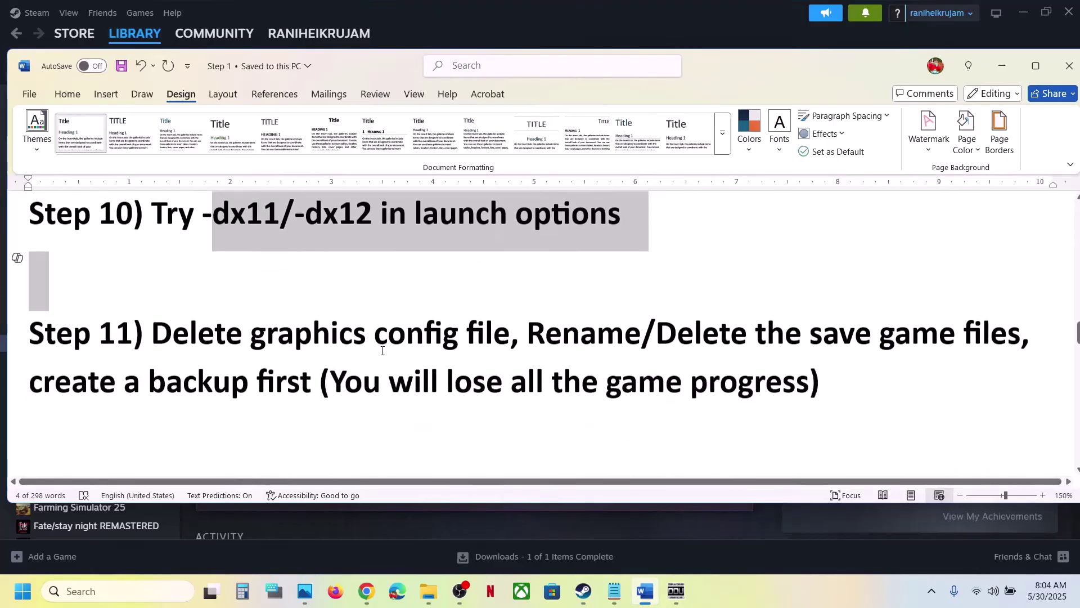
left_click_drag(153, 331, 511, 324)
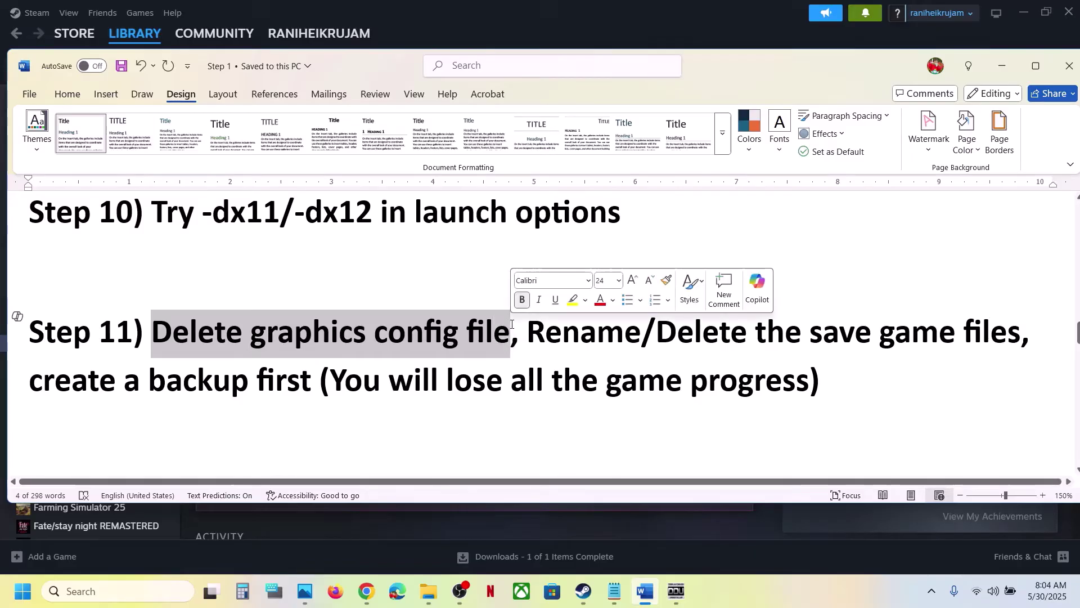
Switch to File Explorer and open the personal user folder under Users on the OS (C:) drive.
left_click(521, 35)
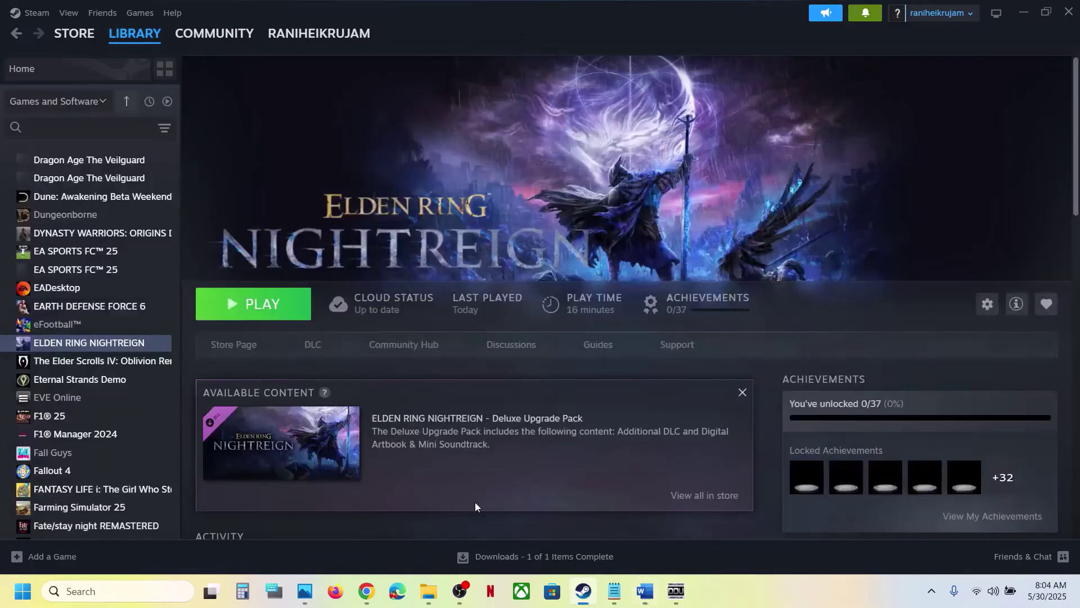
mouse_move(433, 595)
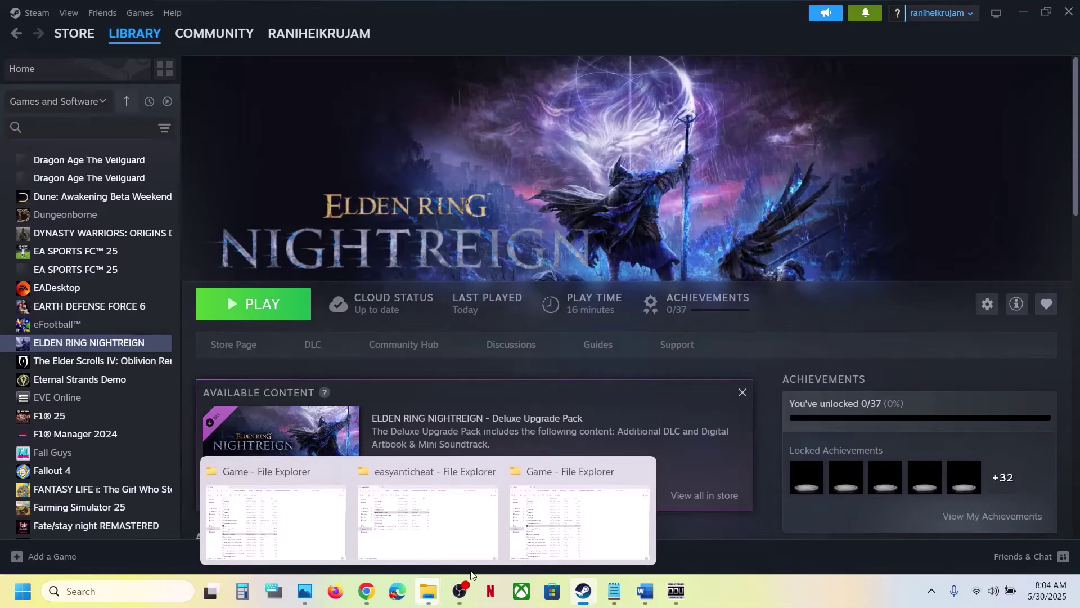
left_click(579, 518)
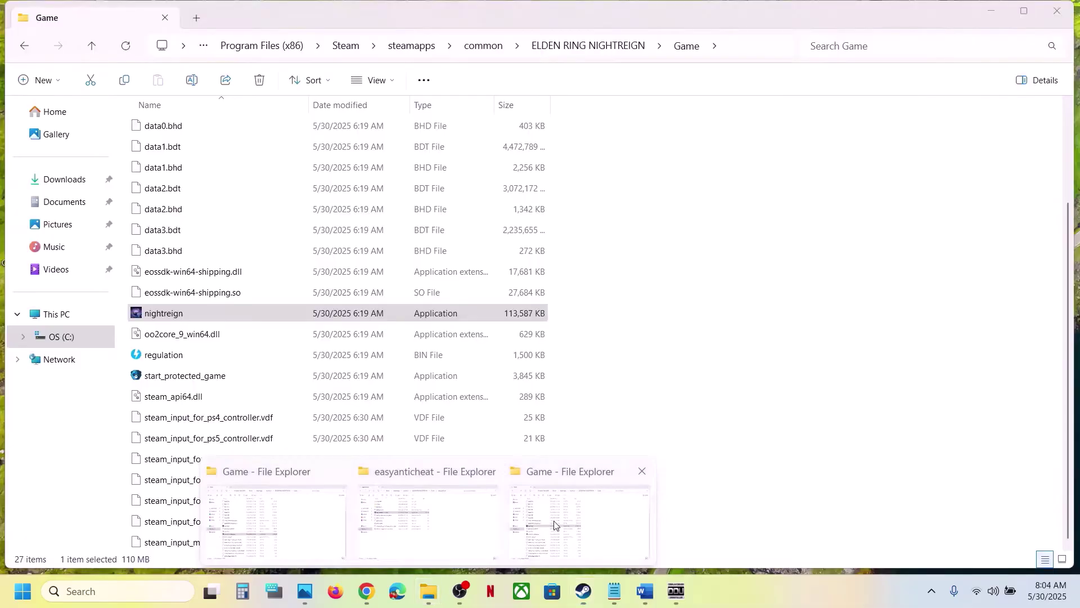
left_click(73, 319)
double_click(206, 137)
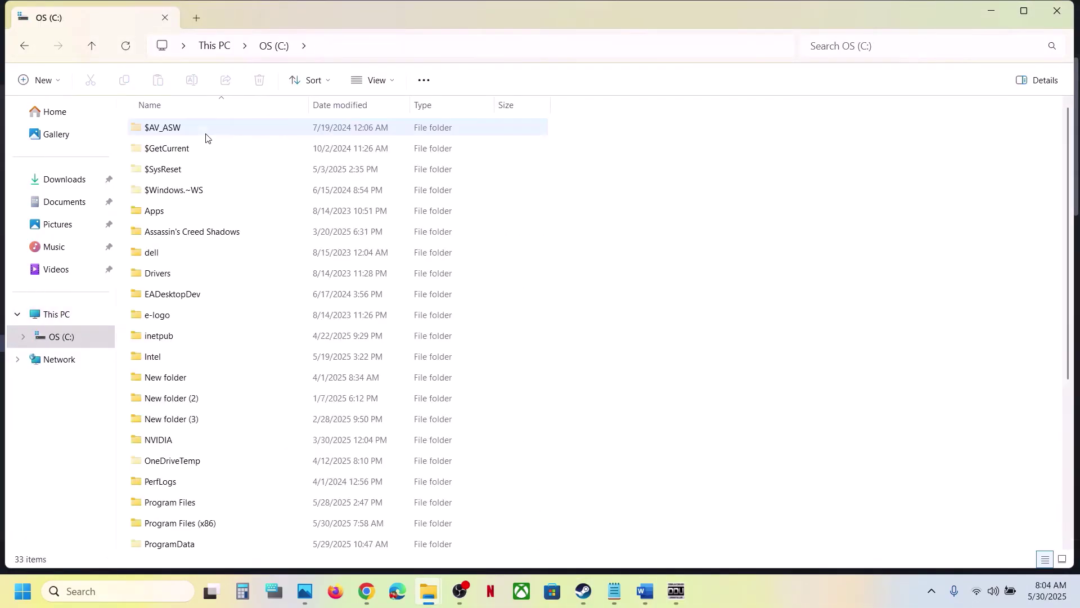
scroll(236, 484, "down", 4)
double_click(177, 377)
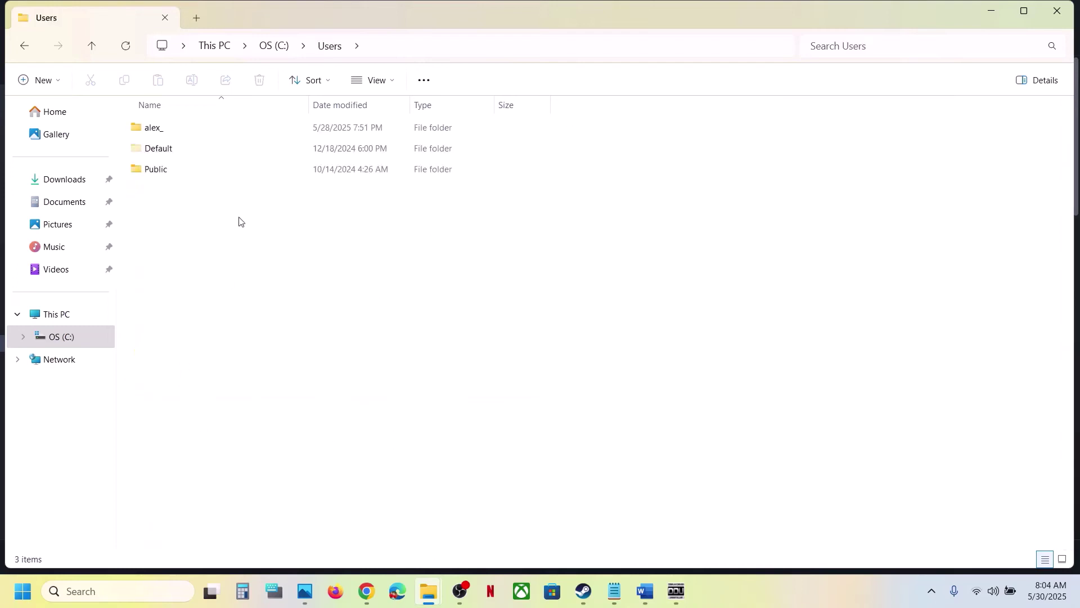
left_click(163, 135)
double_click(186, 134)
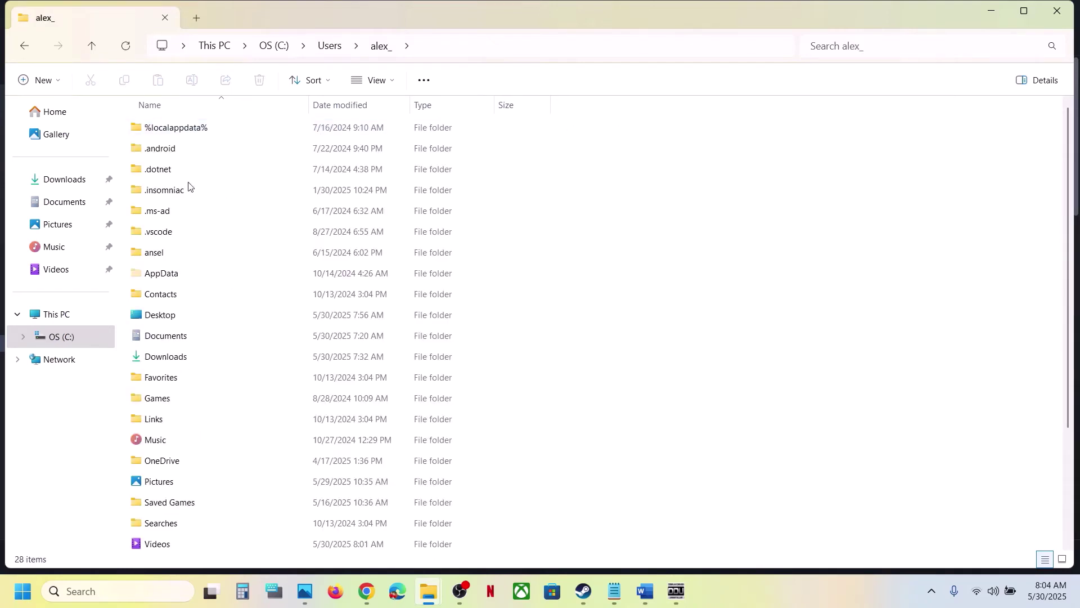
Check whether the display of hidden items is enabled so the AppData folder can be reached.
left_click(164, 274)
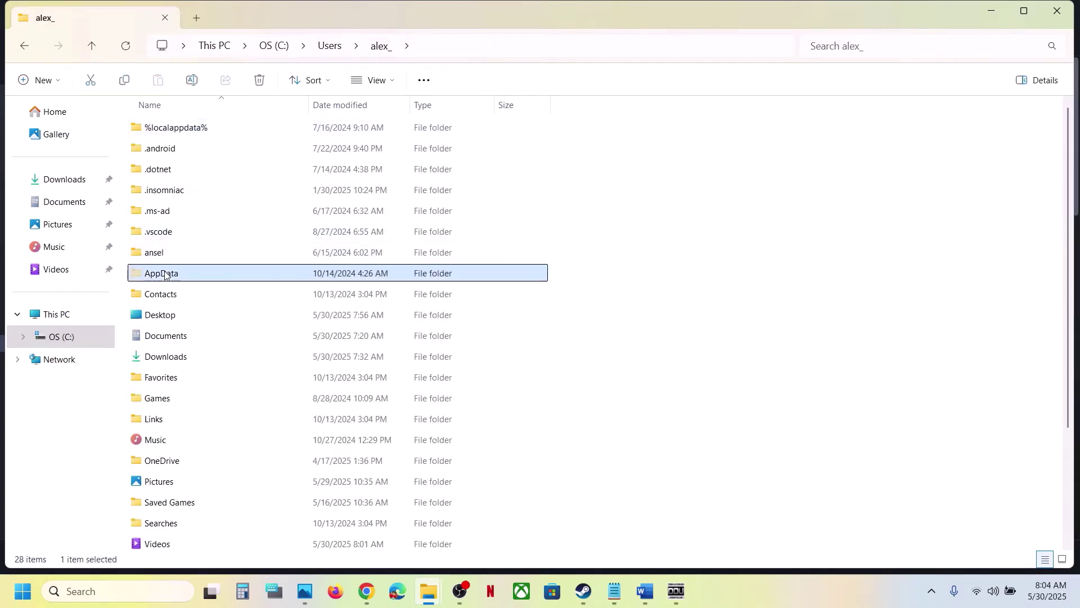
left_click(392, 86)
mouse_move(402, 348)
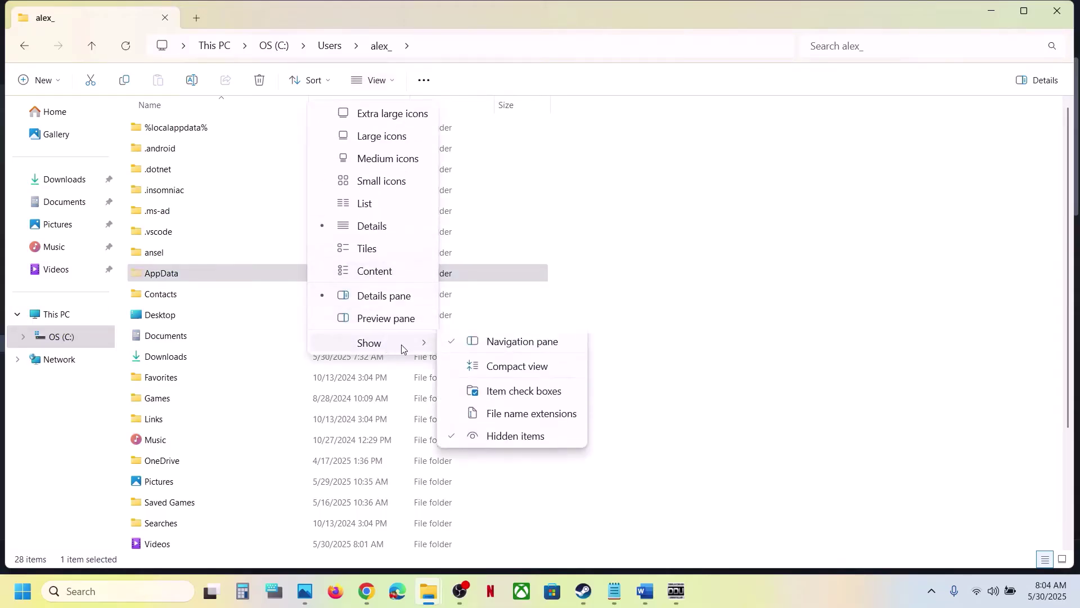
left_click(222, 275)
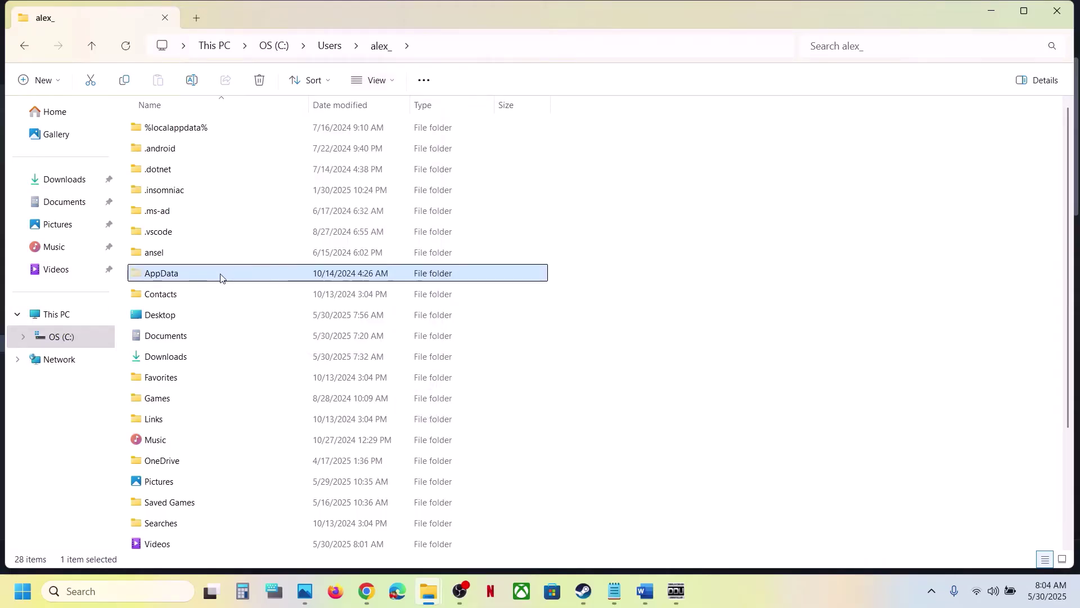
Open the Nightreign folder inside AppData\Roaming.
double_click(221, 275)
double_click(162, 172)
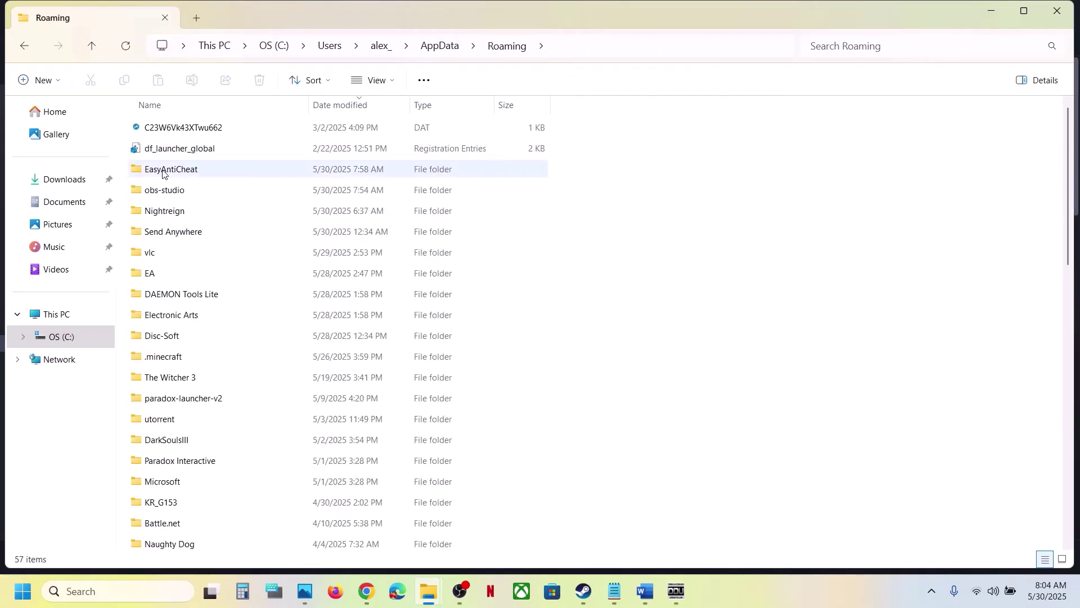
left_click(176, 212)
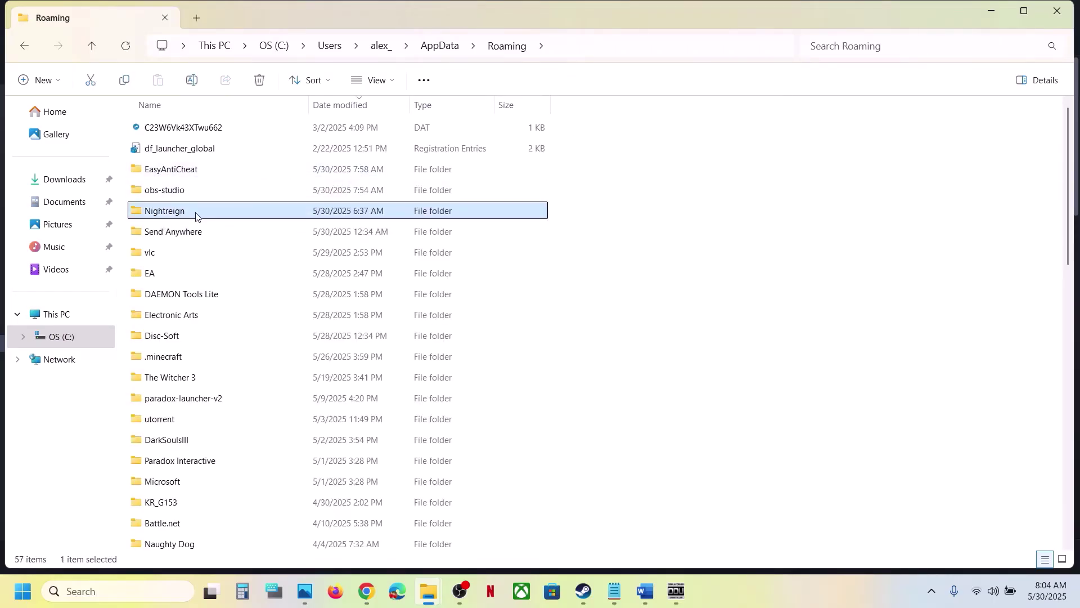
double_click(196, 215)
Back up the GraphicsConfig file by copying it to an empty spot on the desktop.
left_click(177, 152)
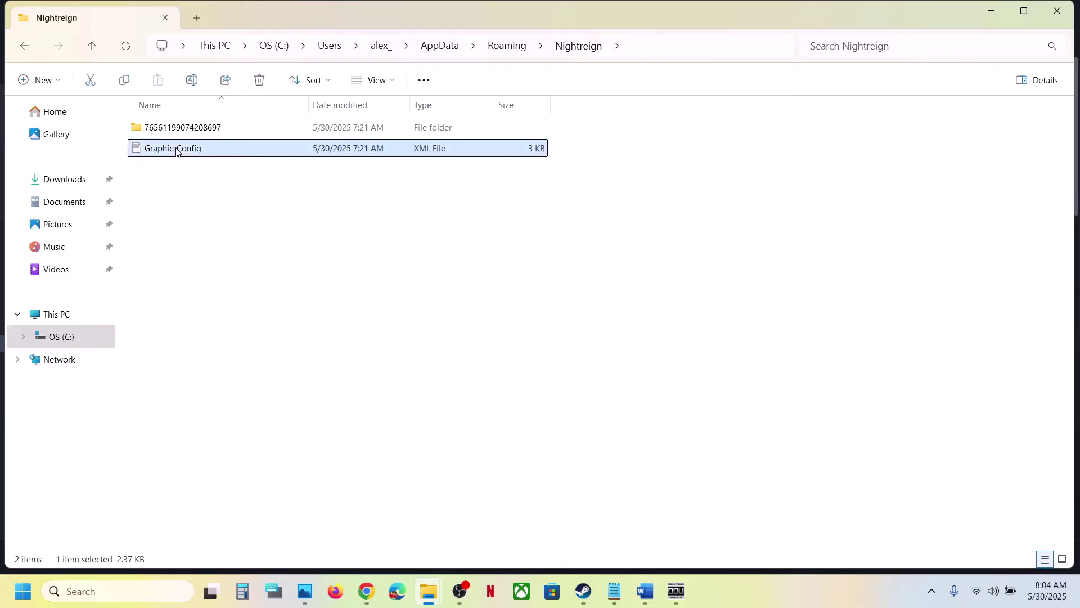
right_click(176, 152)
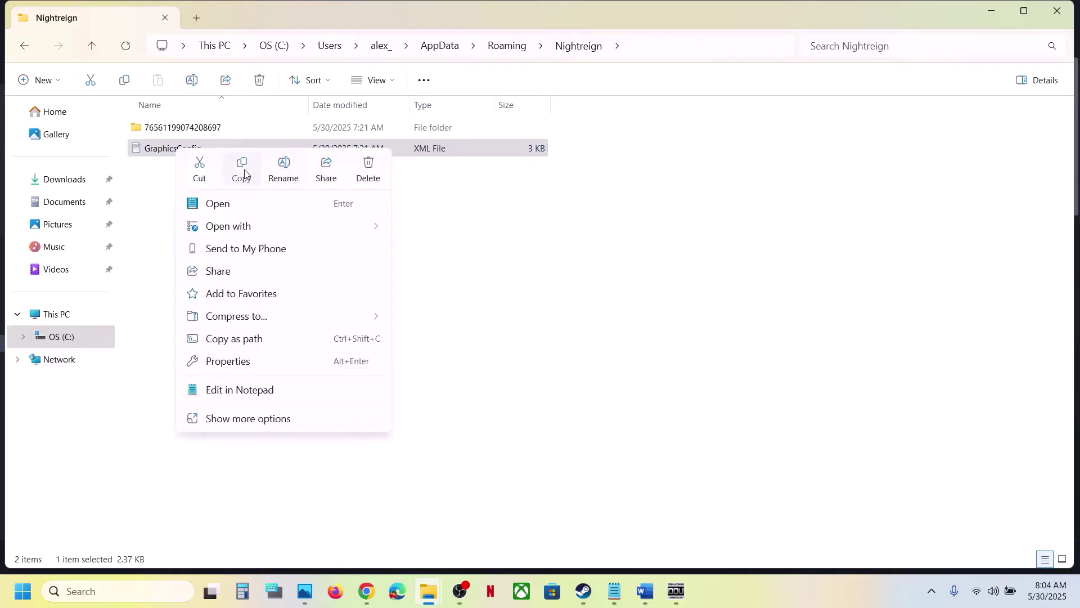
left_click(242, 169)
key("super+d")
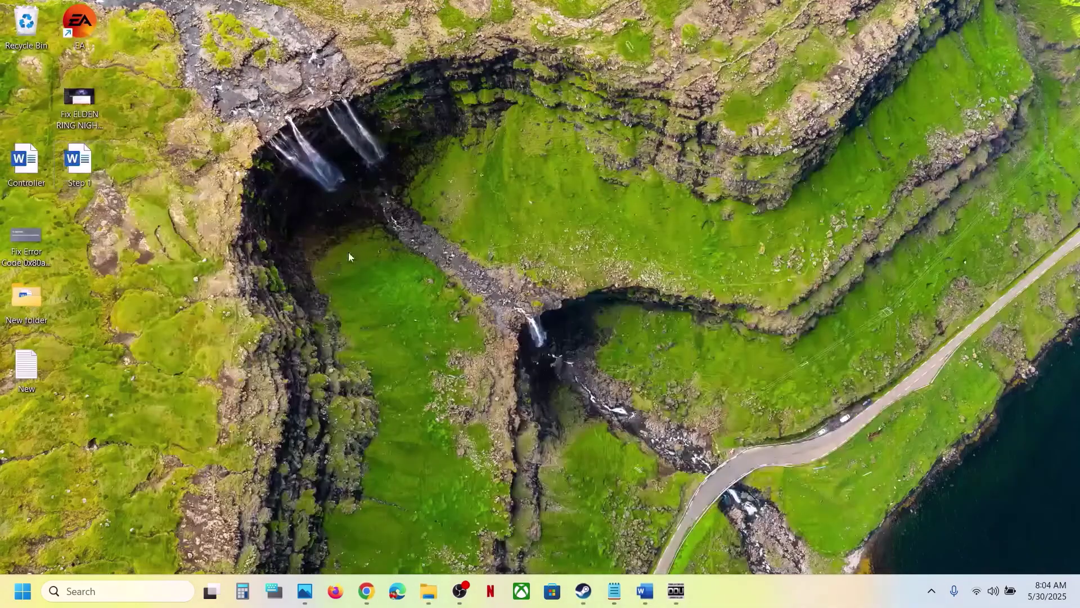
key("ctrl+v")
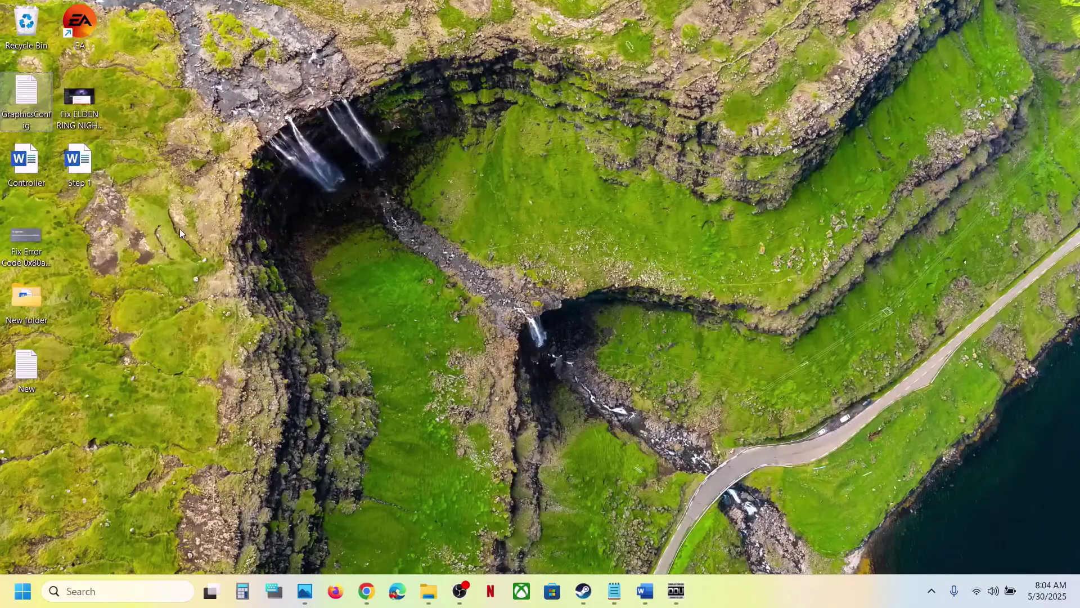
left_click_drag(400, 200, 363, 201)
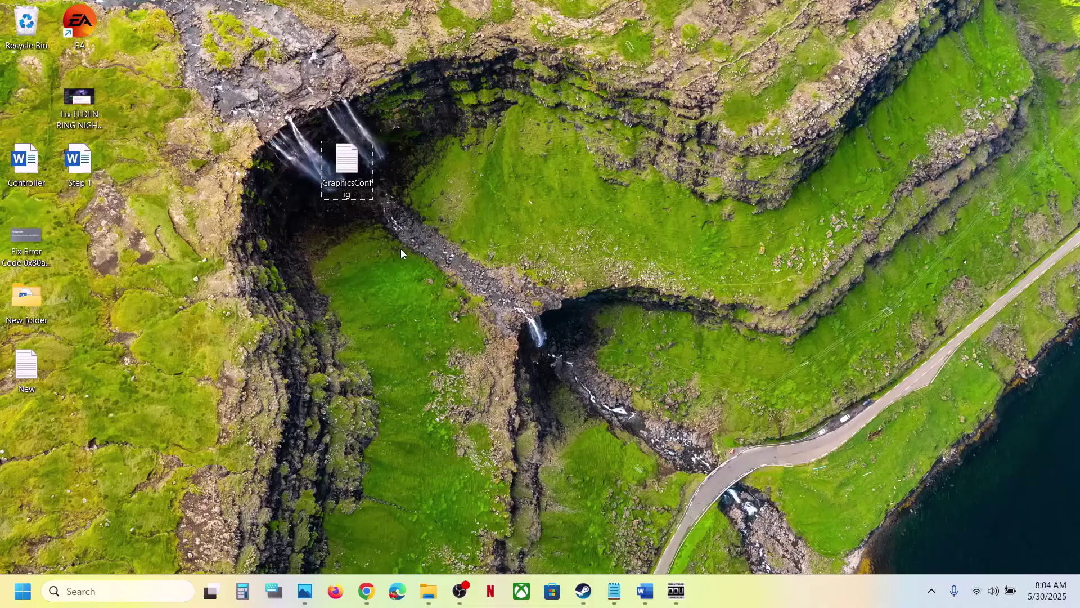
left_click(369, 210)
Return to the Nightreign folder in File Explorer and delete the original GraphicsConfig file.
mouse_move(433, 584)
left_click(547, 534)
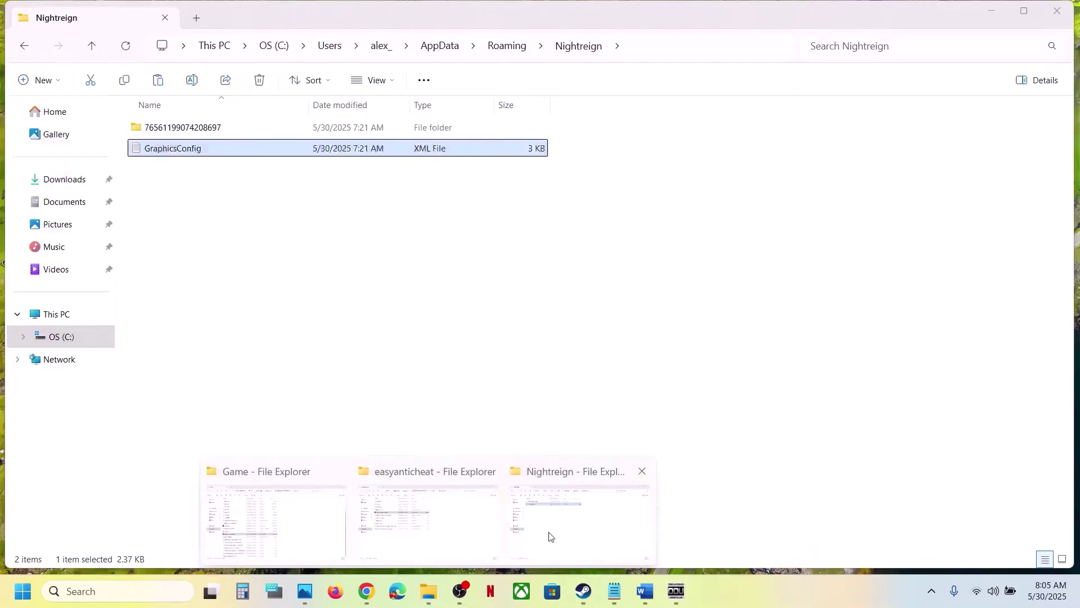
right_click(189, 152)
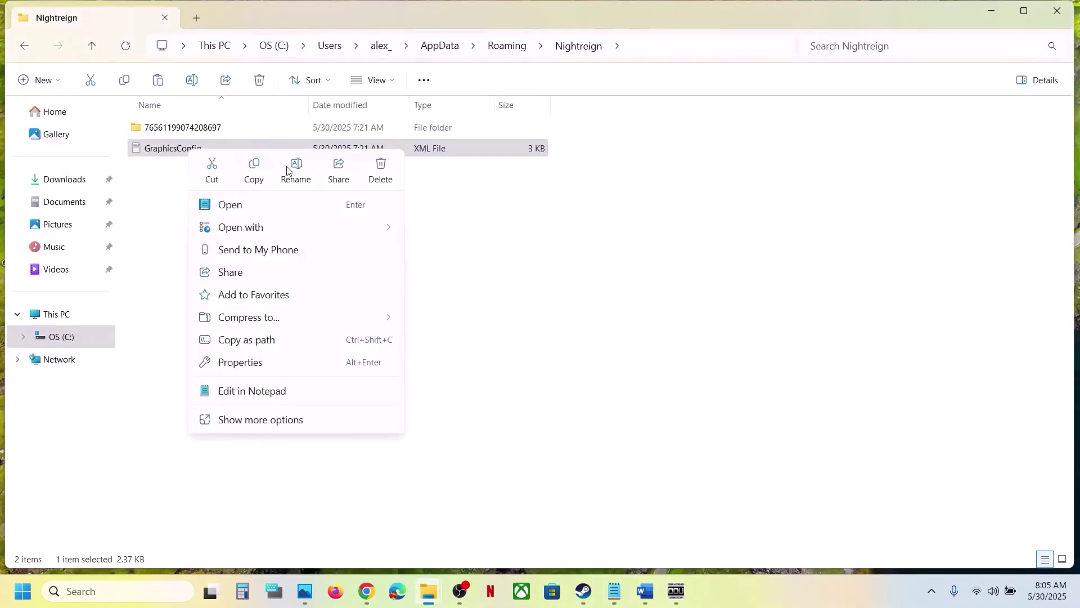
left_click(381, 168)
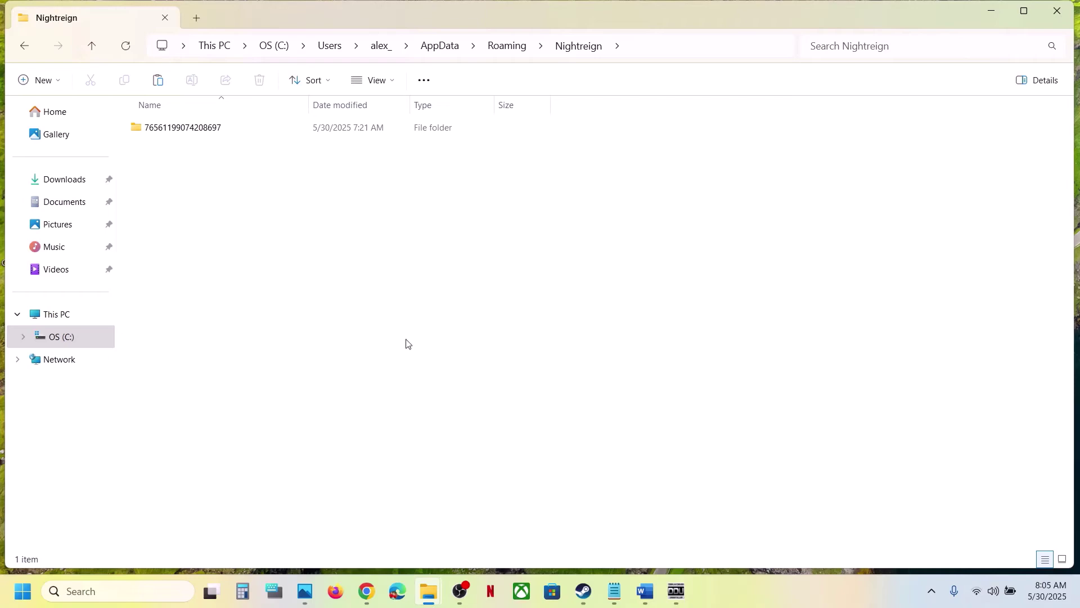
Switch to the Word notes and read the Step 11 part on renaming or deleting save files after a backup.
left_click(595, 598)
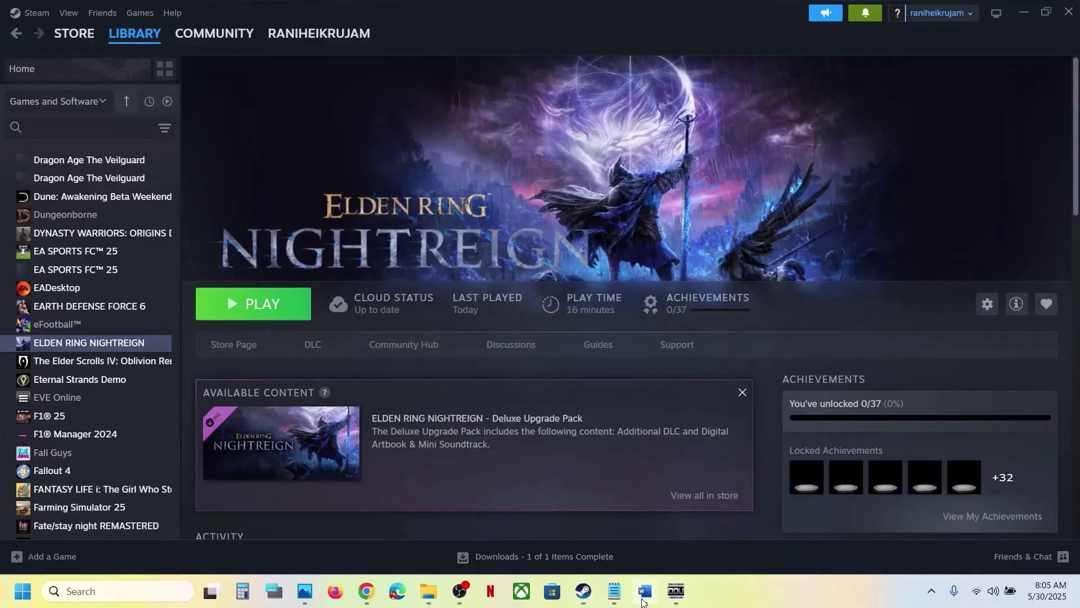
left_click(645, 590)
left_click_drag(539, 328, 925, 339)
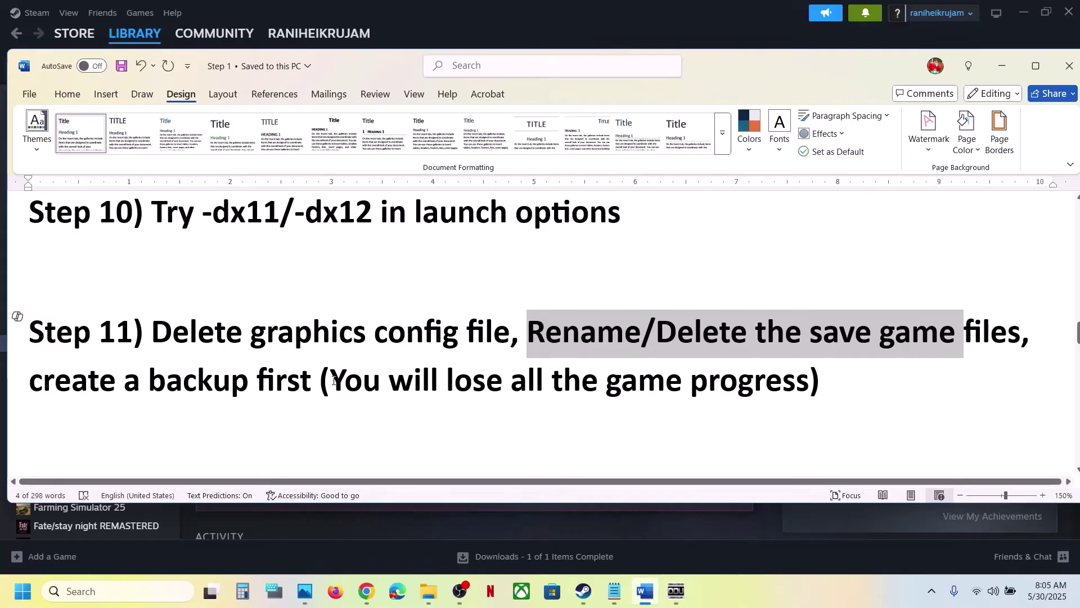
left_click_drag(331, 380, 810, 386)
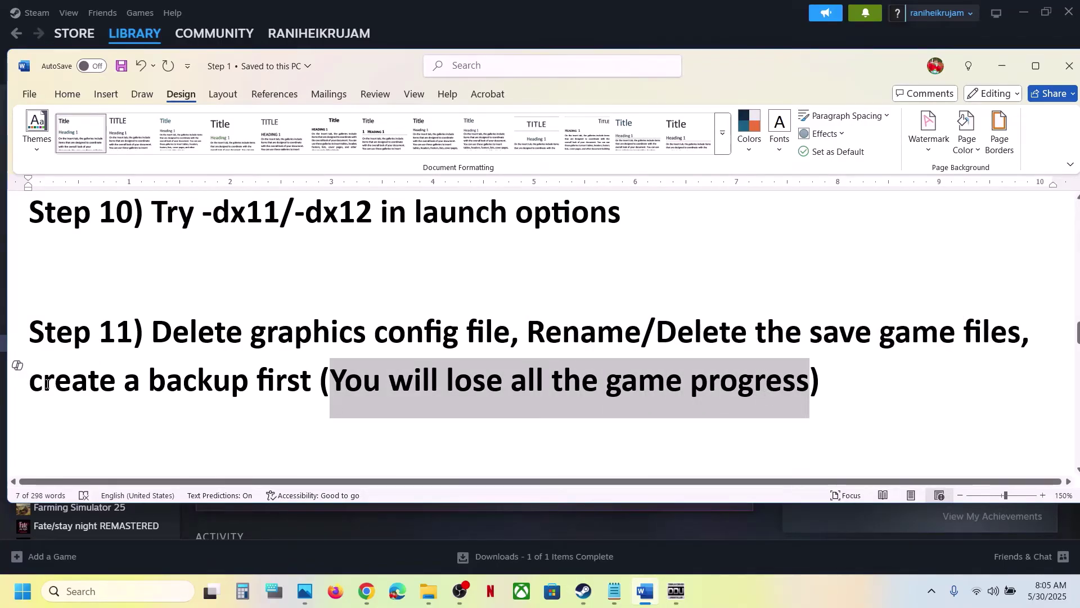
left_click_drag(47, 385, 315, 384)
Switch back to File Explorer and go up from the Nightreign folder to AppData\Roaming.
left_click(439, 595)
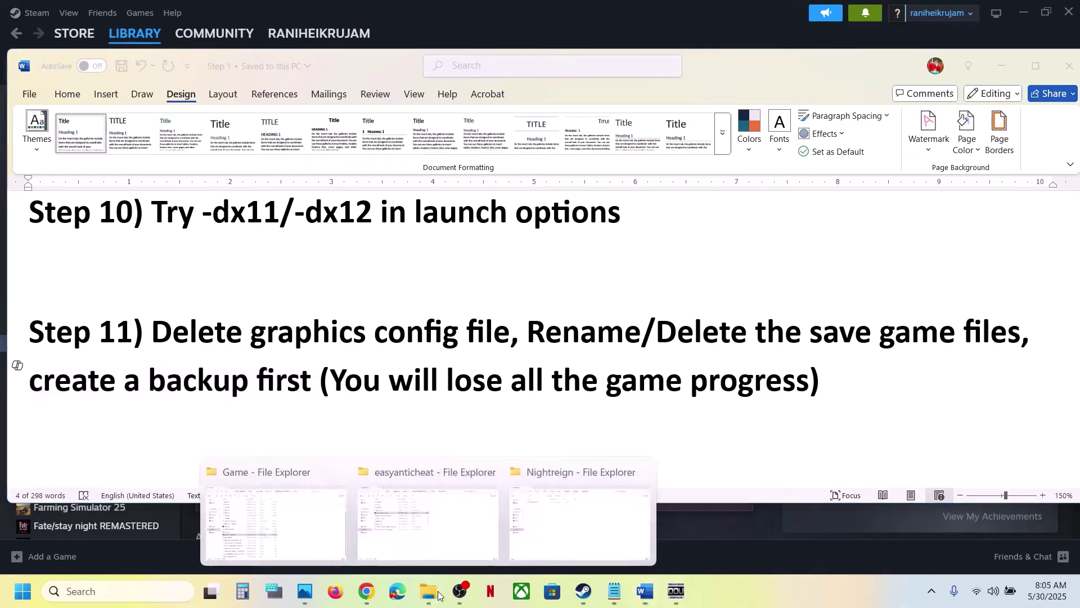
left_click(562, 550)
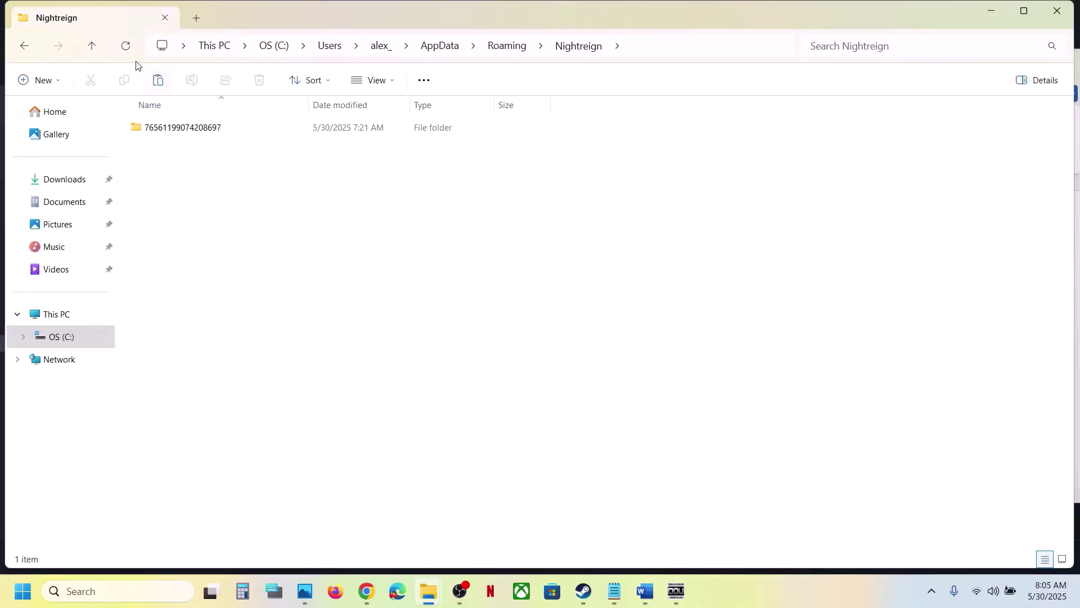
left_click(91, 44)
left_click(571, 45)
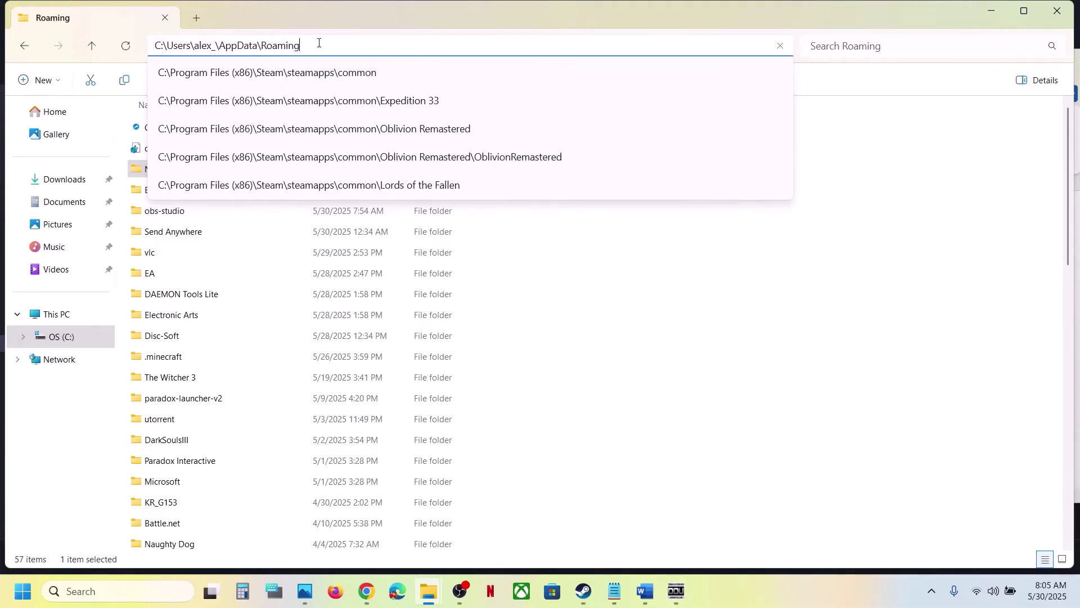
key("Escape")
left_click(171, 239)
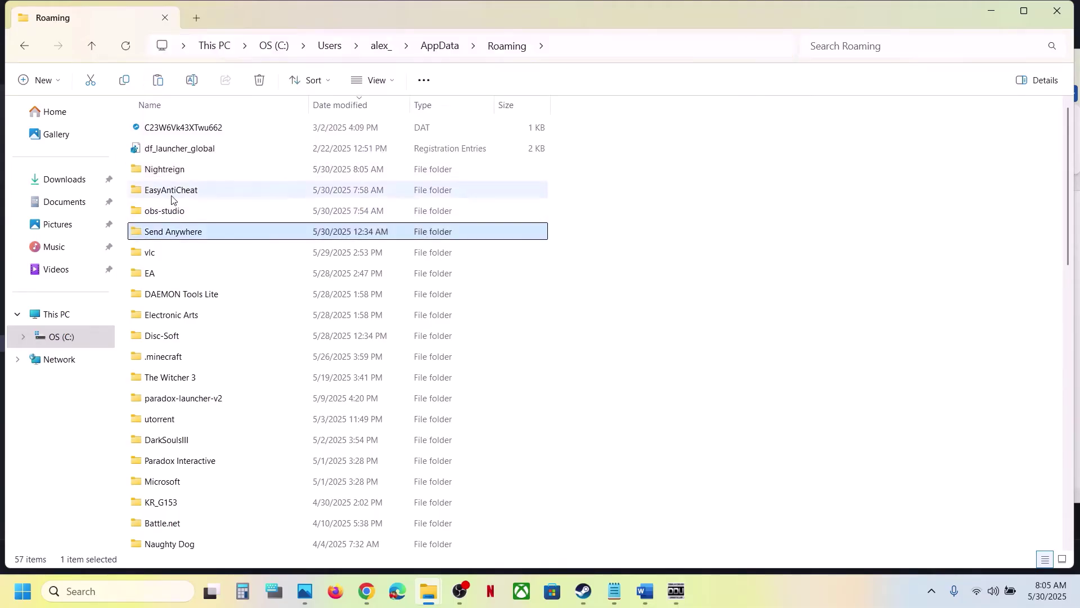
Back up the Nightreign save folder by copying it to the desktop beside the GraphicsConfig copy.
left_click(201, 172)
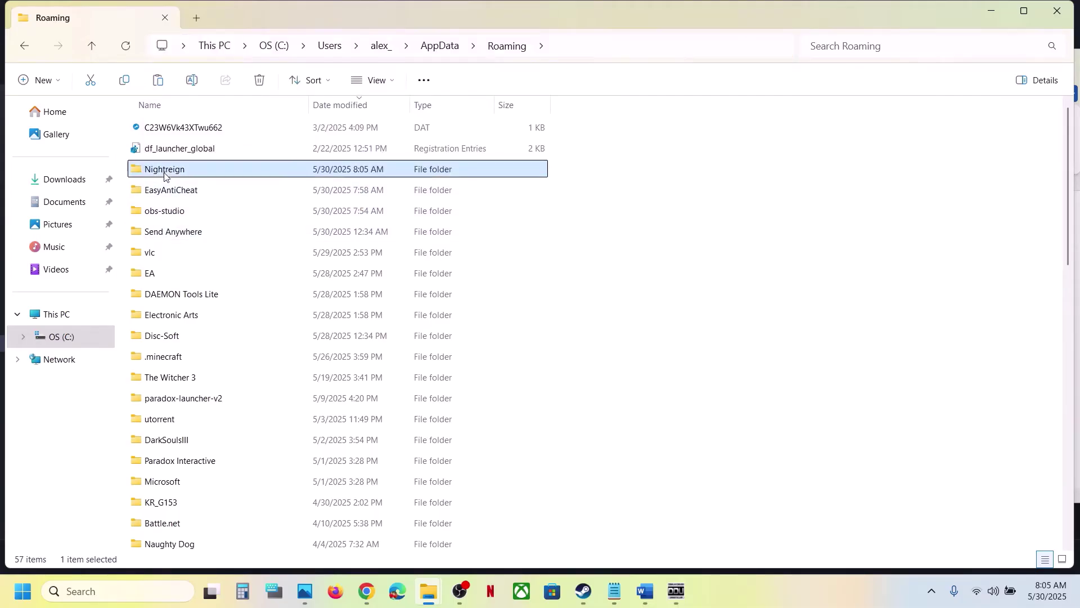
right_click(198, 177)
left_click(261, 179)
key("super+d")
key("ctrl+v")
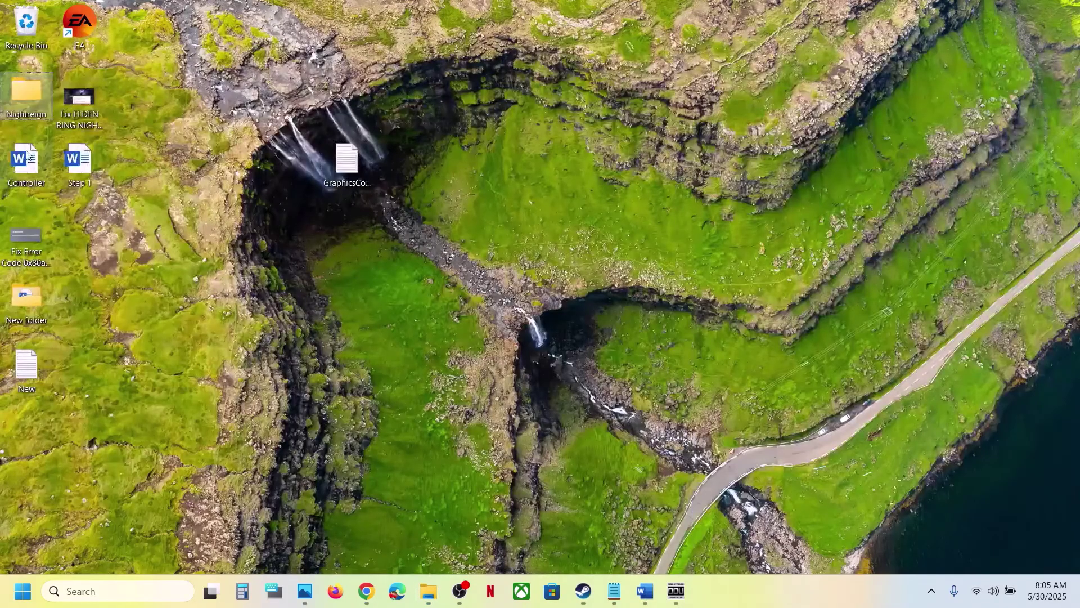
left_click_drag(411, 170, 412, 175)
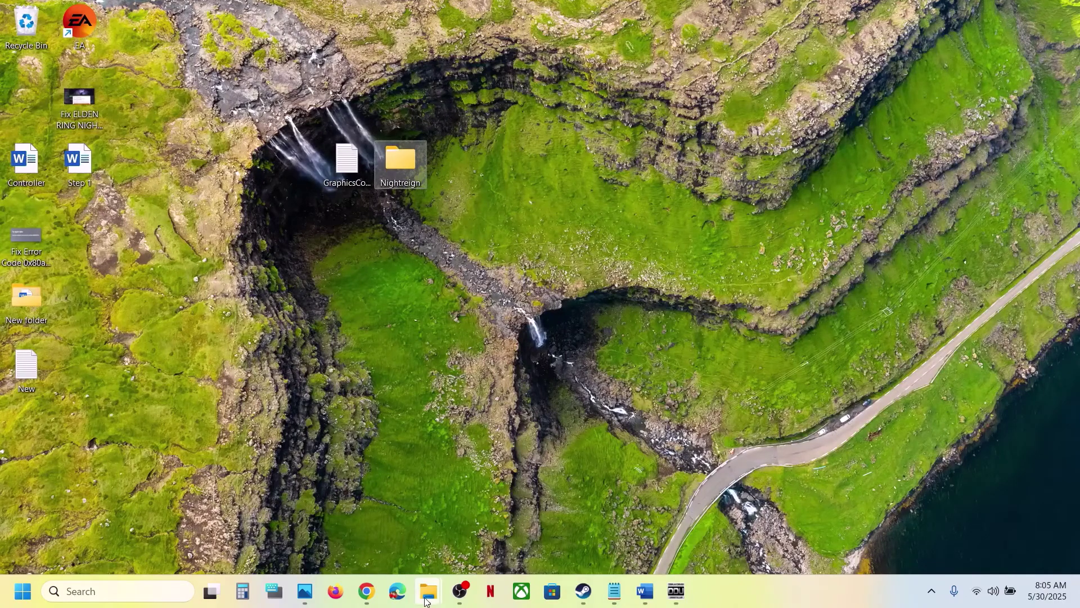
Return to the Roaming folder in File Explorer and rename the Nightreign folder as Nightreign.old.
mouse_move(426, 601)
left_click(579, 523)
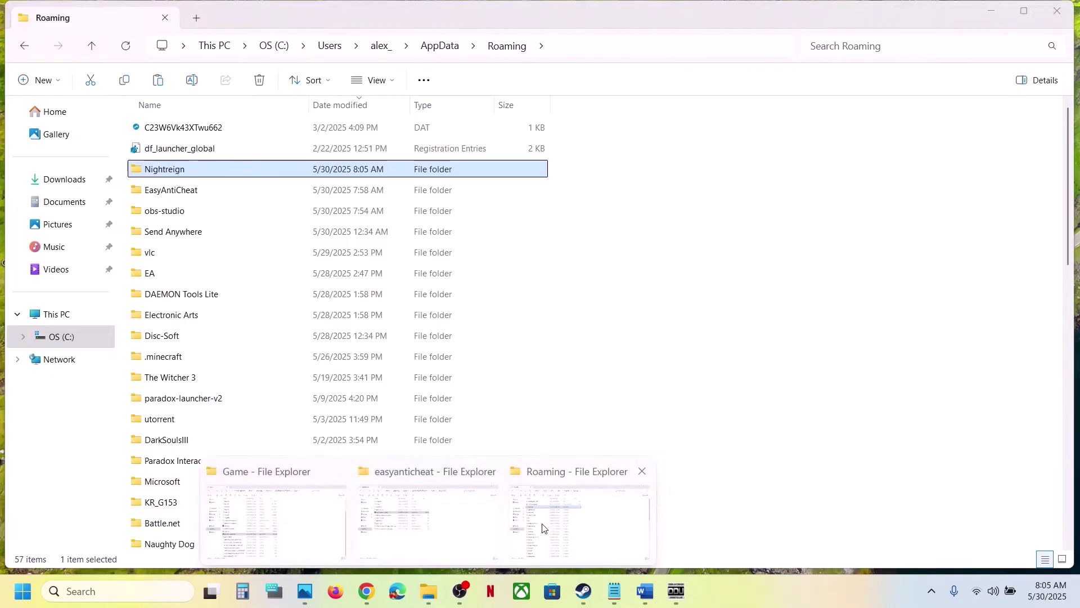
right_click(185, 169)
left_click(332, 177)
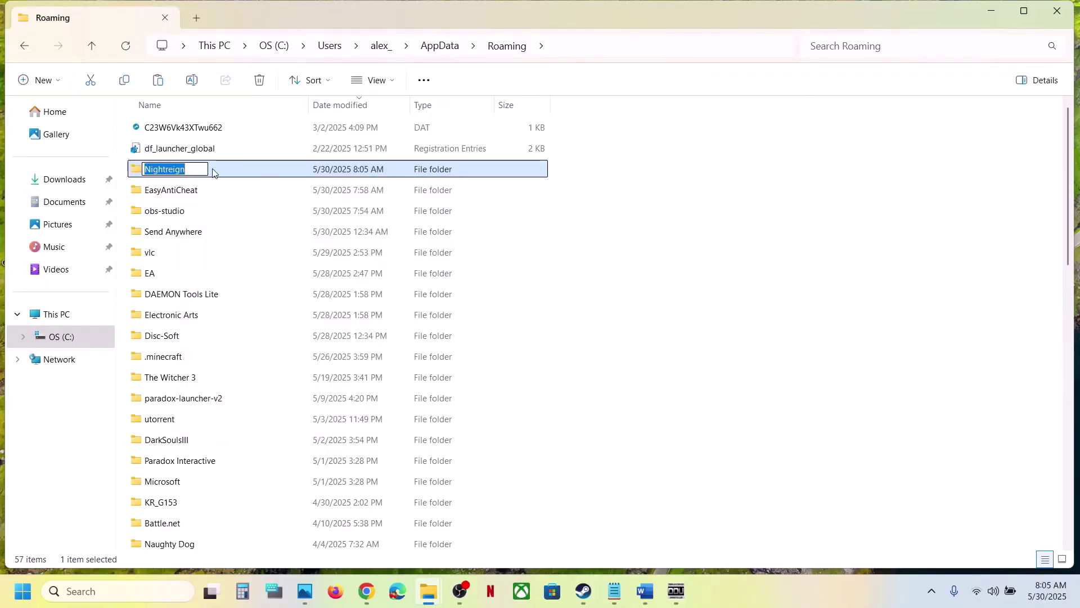
left_click(206, 169)
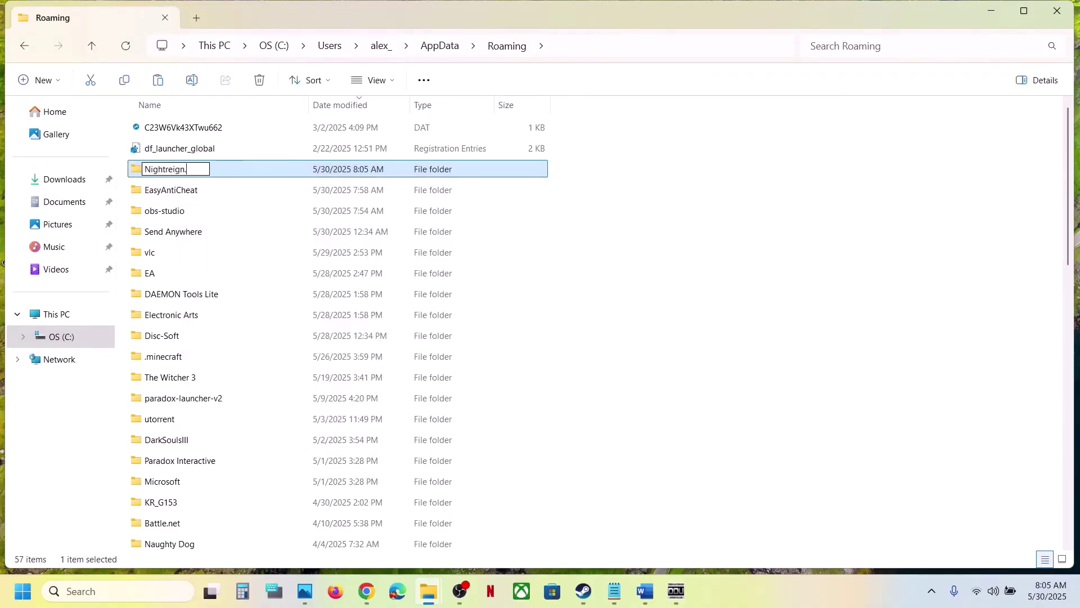
left_click(785, 249)
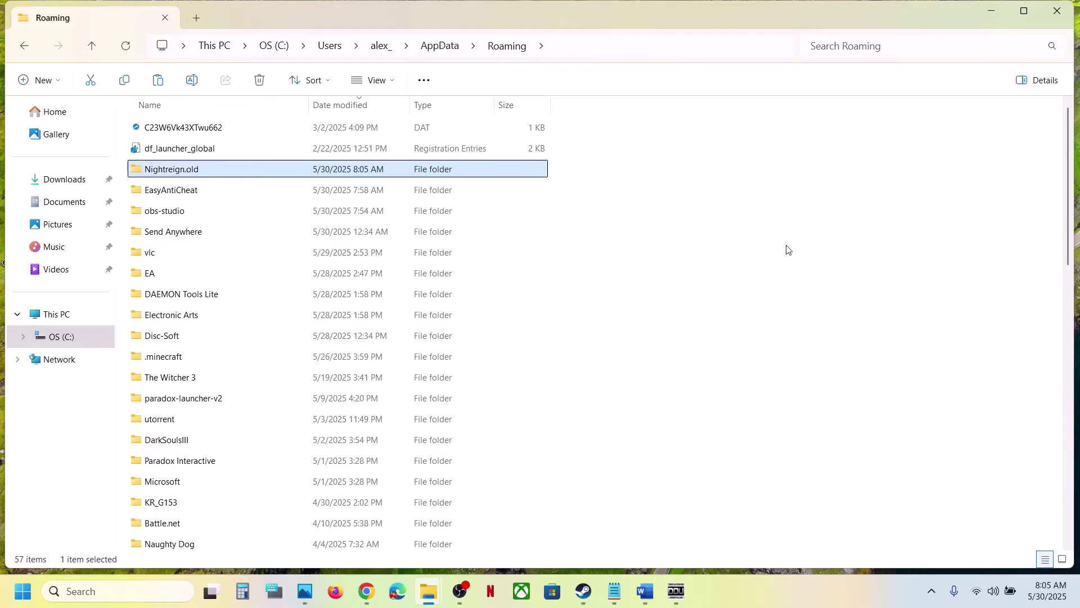
Switch to the Word notes and read Step 12 on verifying the game files.
left_click(582, 591)
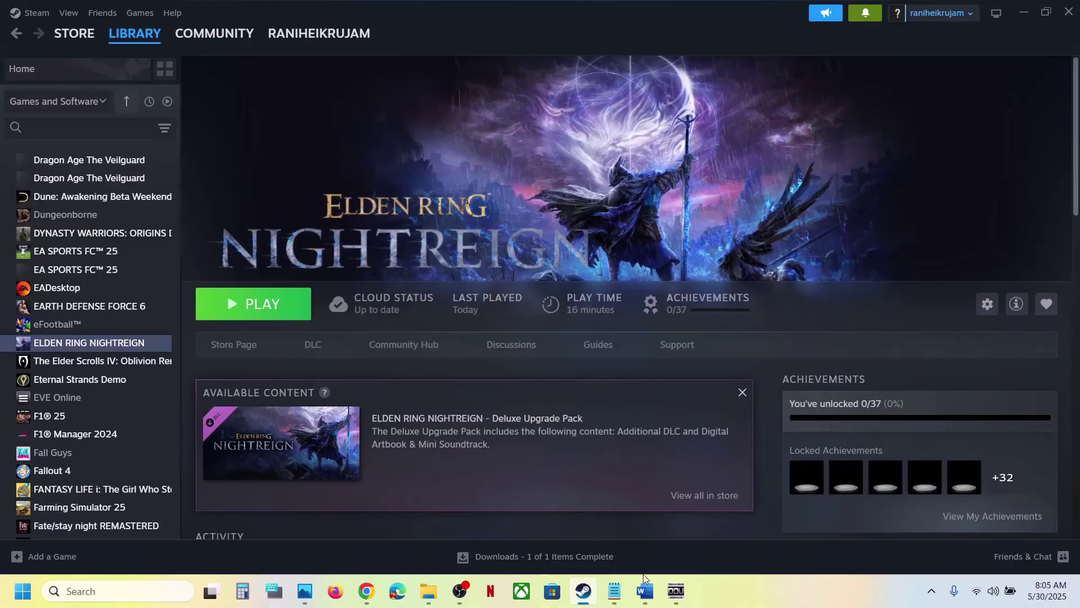
mouse_move(644, 588)
left_click(645, 529)
scroll(397, 375, "down", 2)
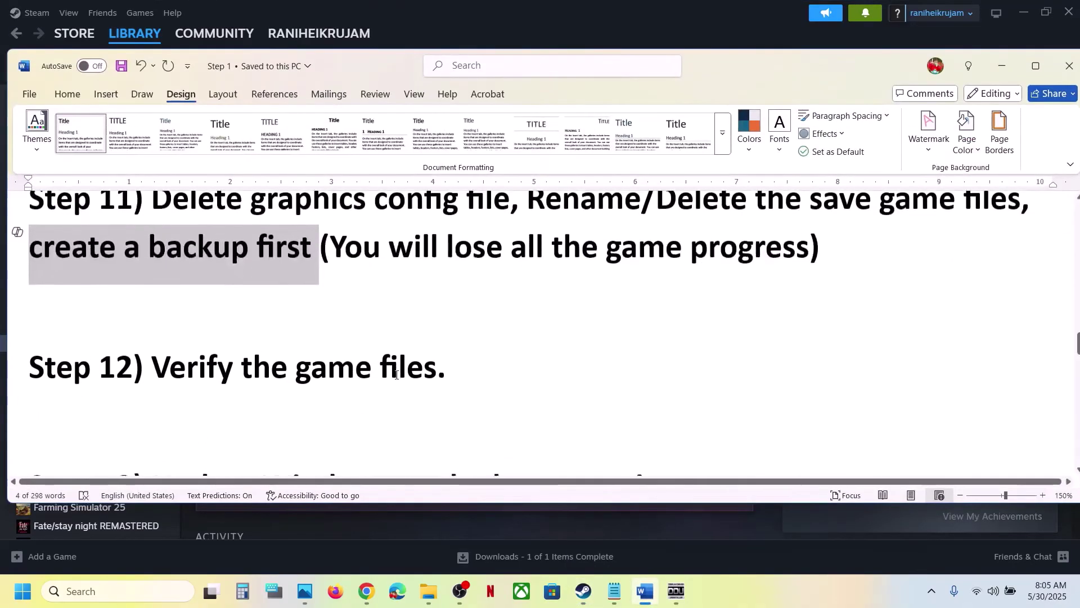
Switch to Steam and examine the file verification option in the Installed Files properties of ELDEN RING NIGHTREIGN, closing the properties after viewing.
left_click_drag(163, 362, 458, 363)
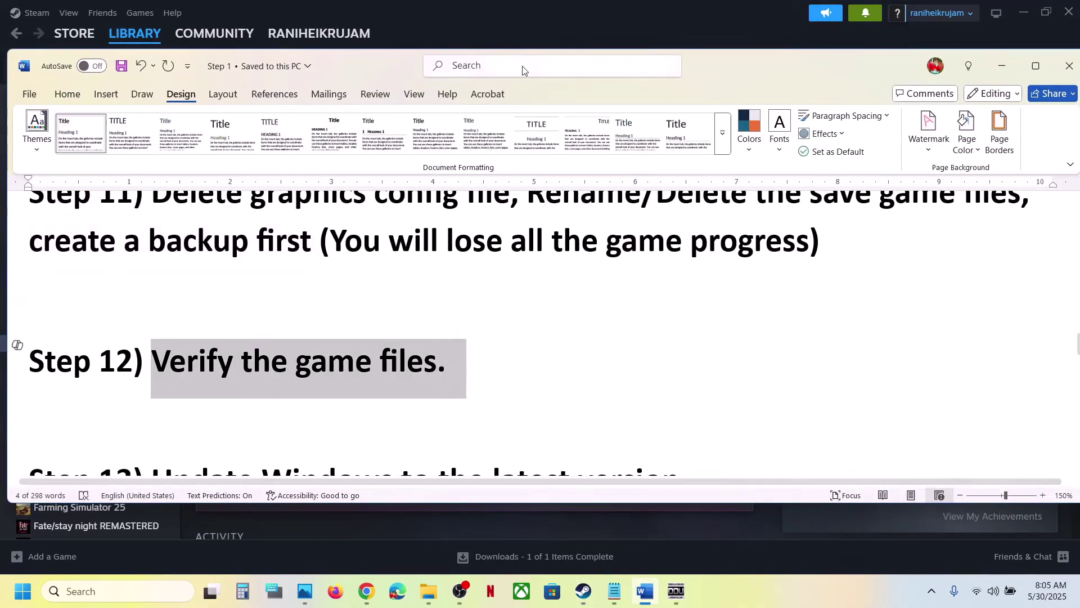
left_click(501, 28)
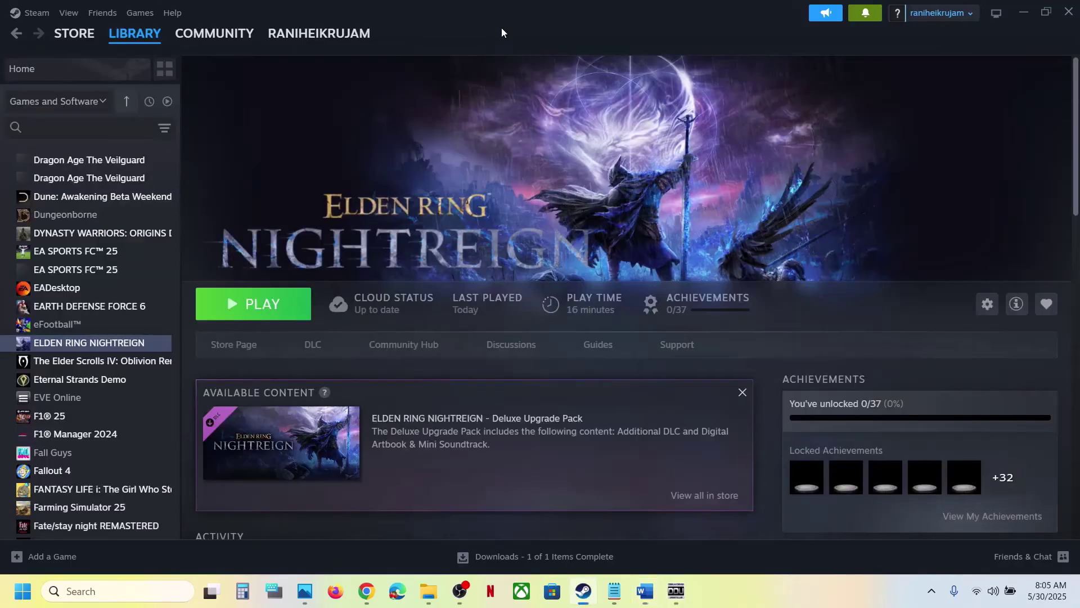
right_click(91, 340)
left_click(137, 448)
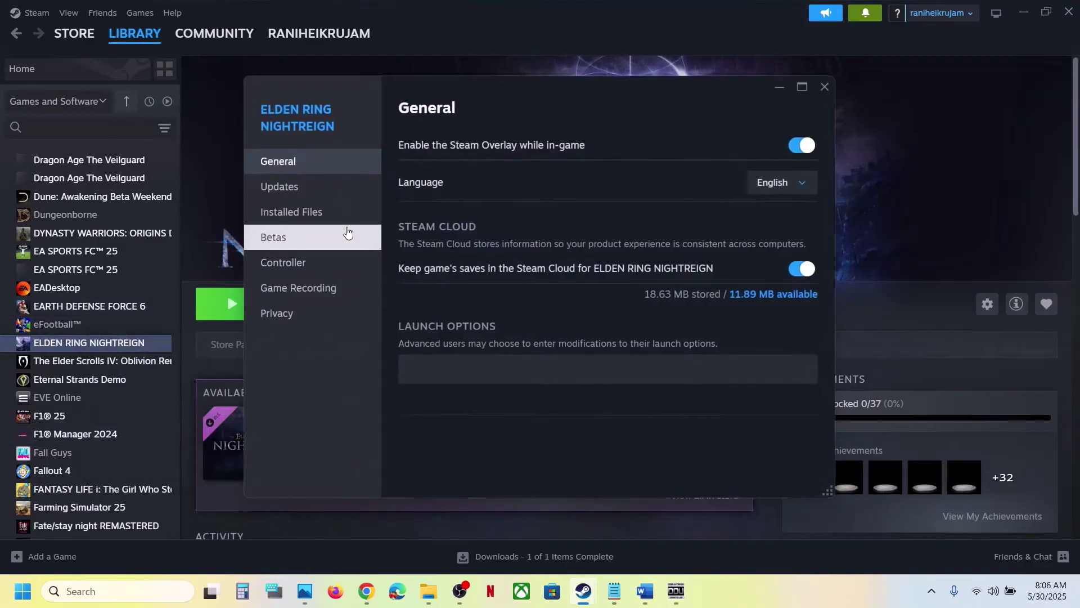
left_click(348, 212)
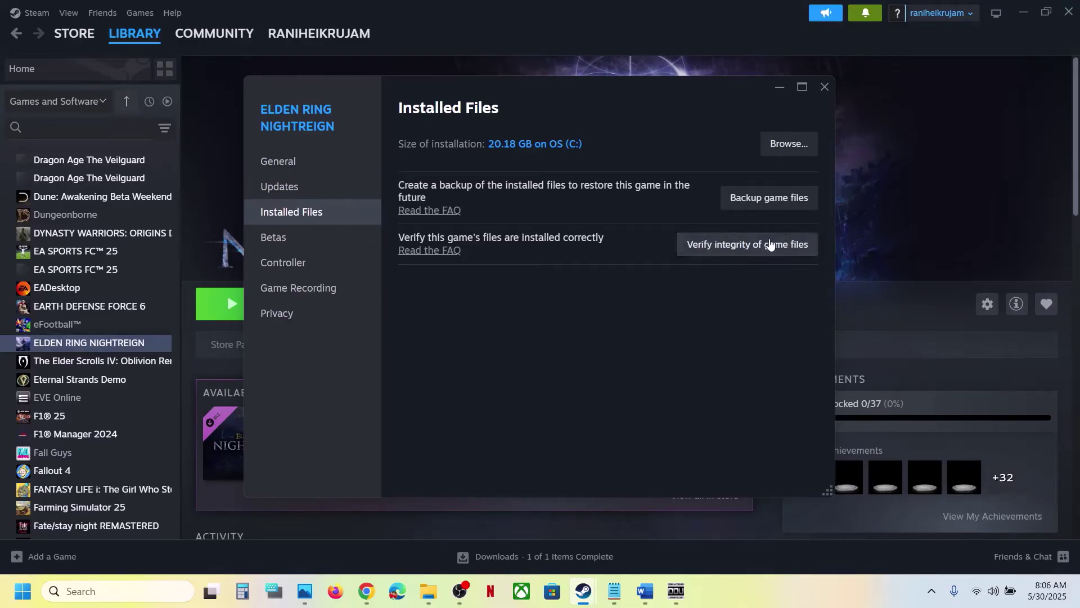
left_click(826, 88)
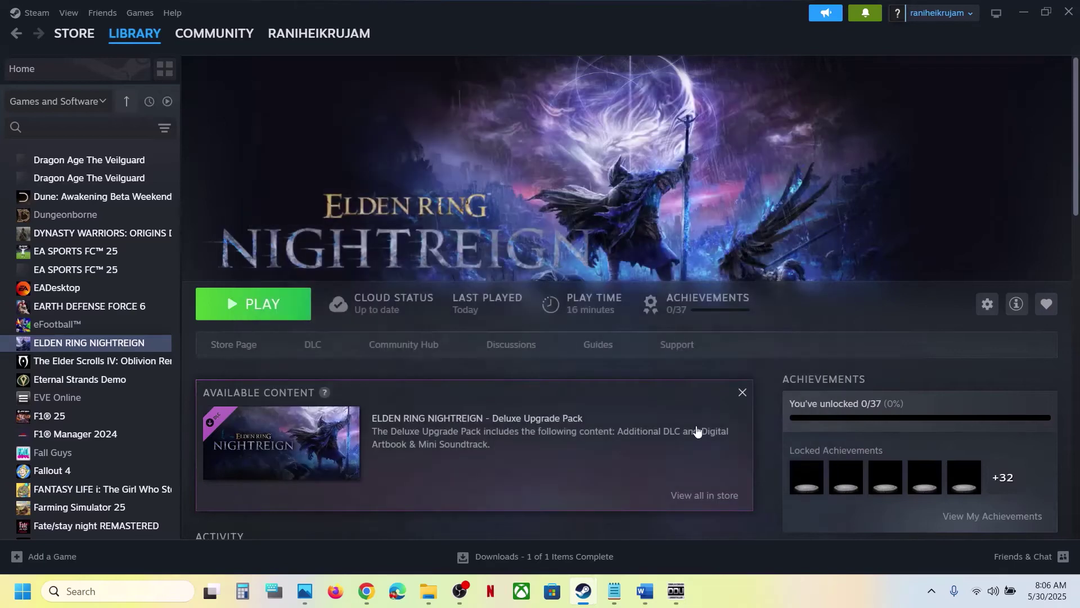
Switch to the Word notes and read Step 13 on updating Windows to the latest version.
left_click(646, 592)
scroll(414, 353, "down", 3)
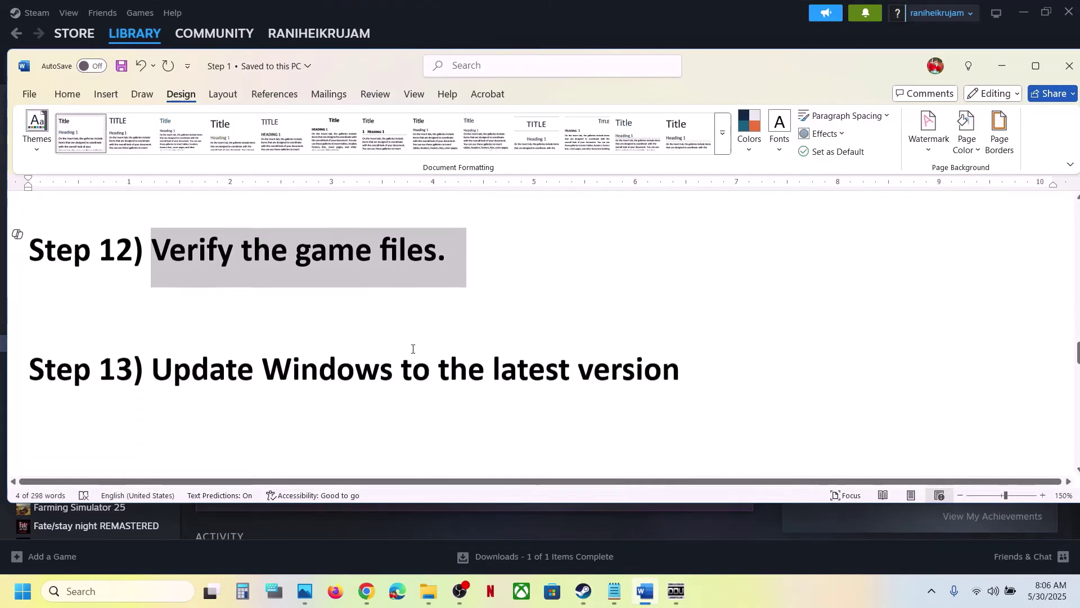
left_click_drag(268, 361, 681, 363)
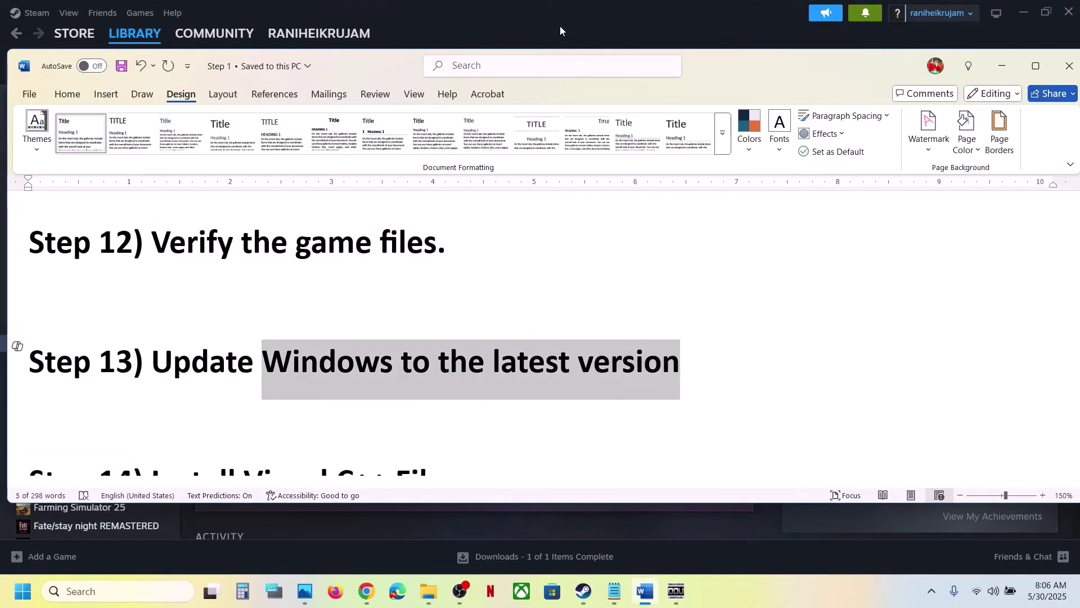
Open Windows Settings and check for updates in Windows Update.
left_click(560, 30)
key("super+i")
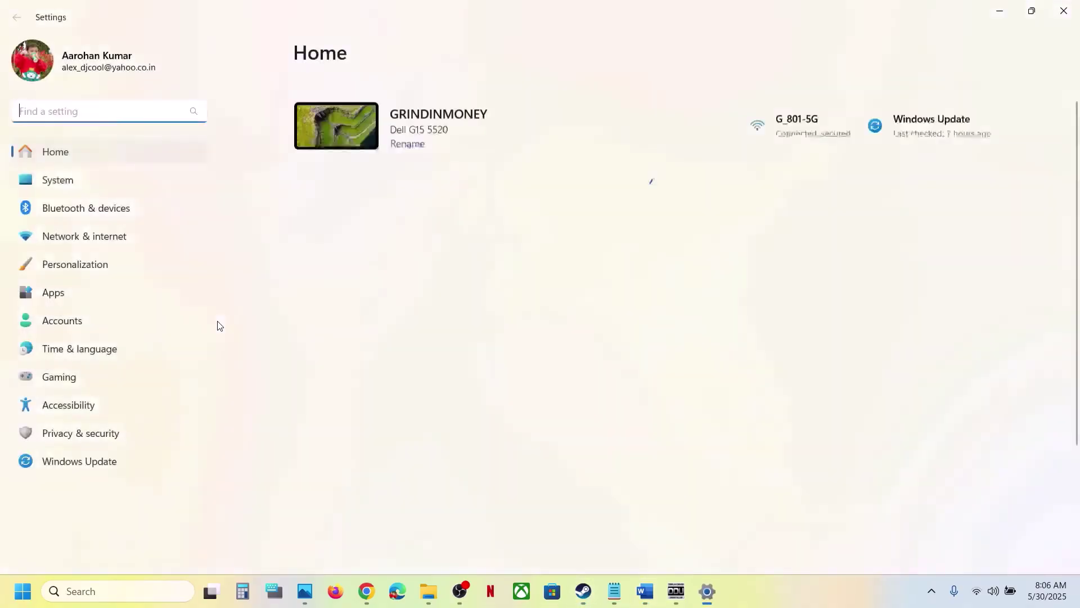
left_click(57, 462)
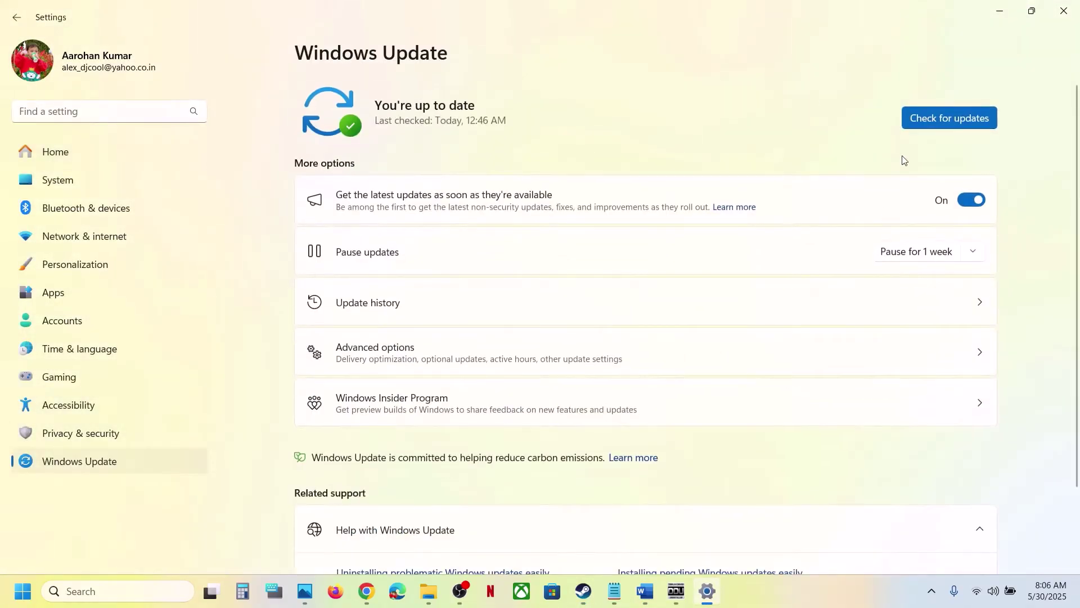
left_click(948, 120)
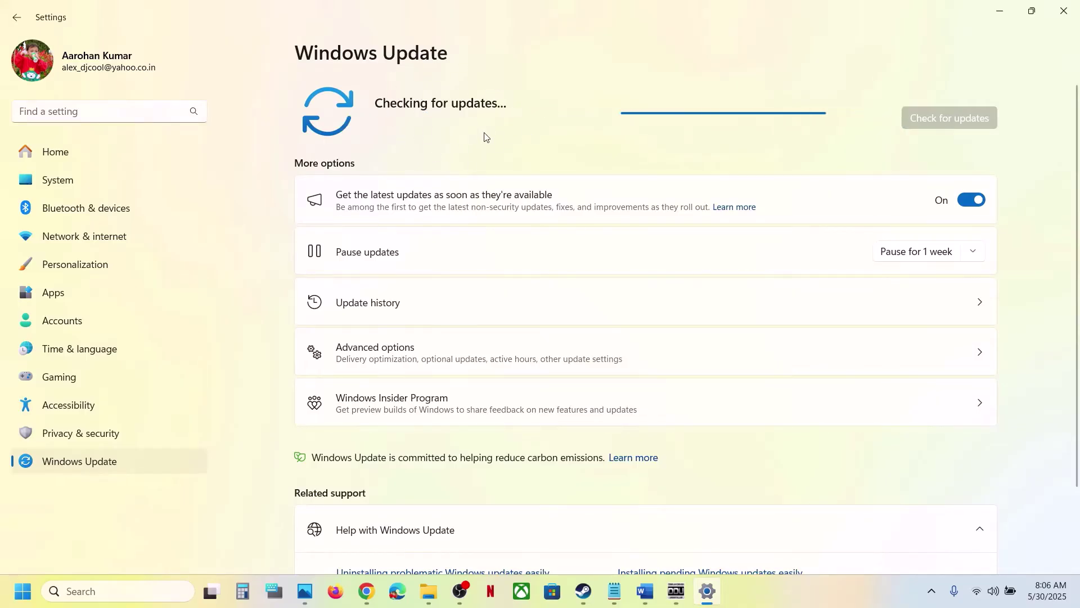
View the Windows power options for restarting the PC, dismiss them and return to Steam.
left_click(22, 598)
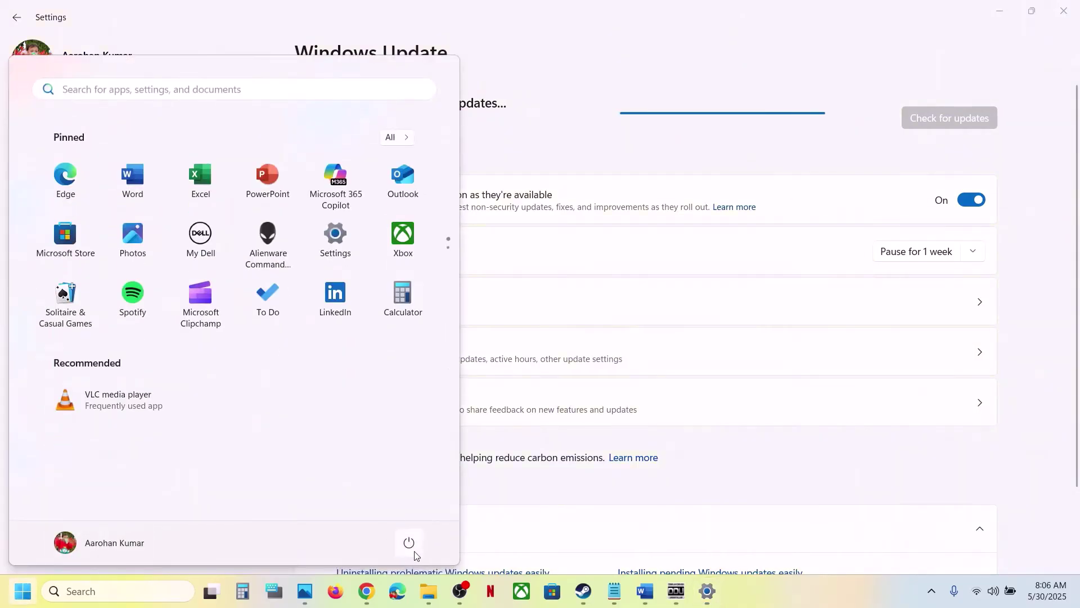
left_click(409, 543)
key("Escape")
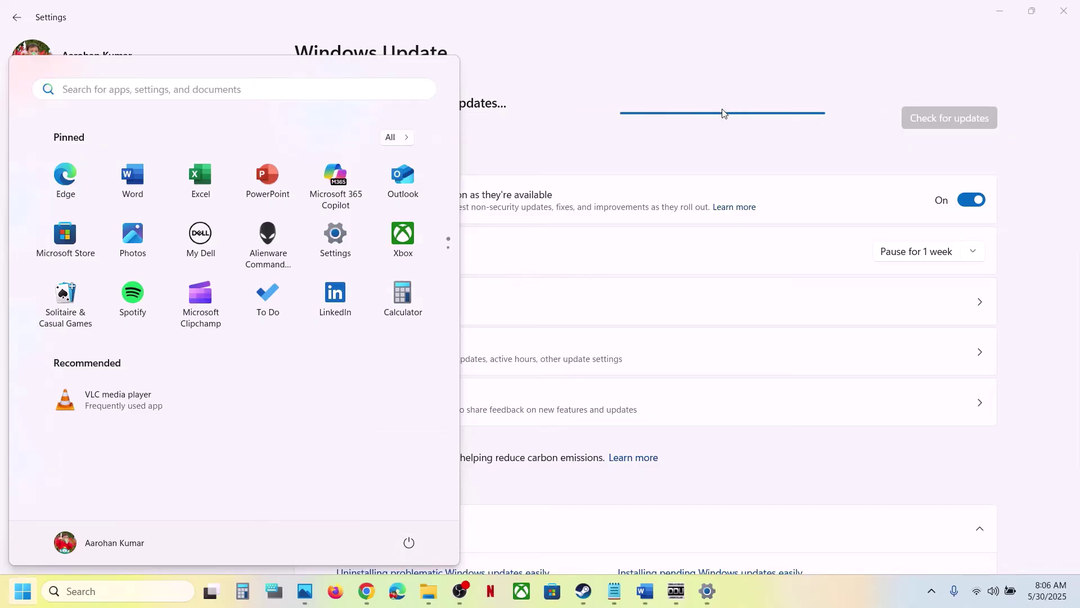
left_click(584, 598)
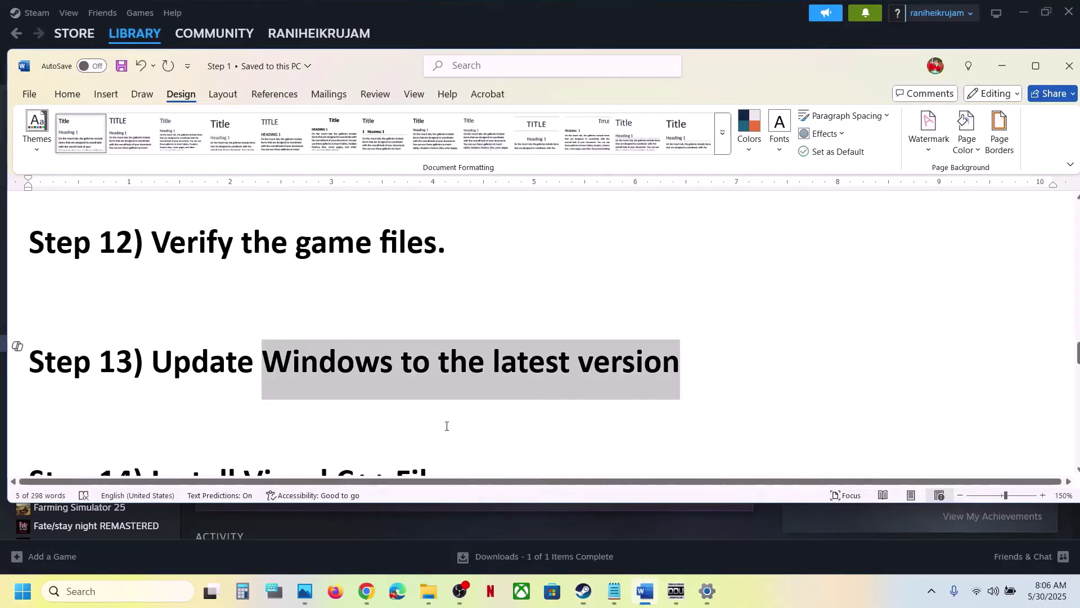
Switch to the Word notes and copy the Visual C++ download link under Step 14.
left_click(645, 590)
scroll(446, 426, "down", 2)
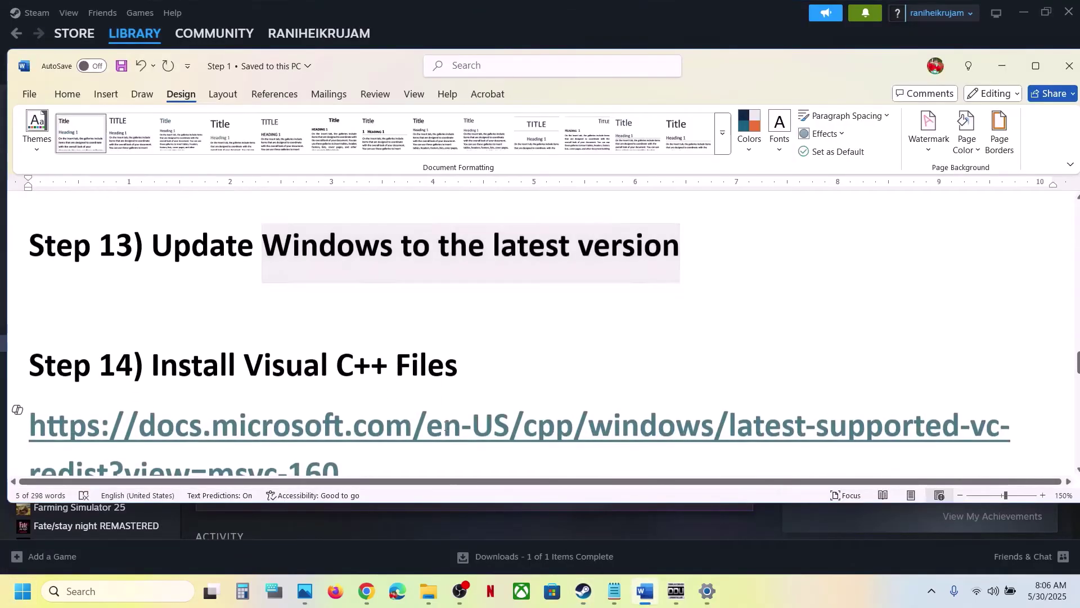
right_click(444, 369)
key("Escape")
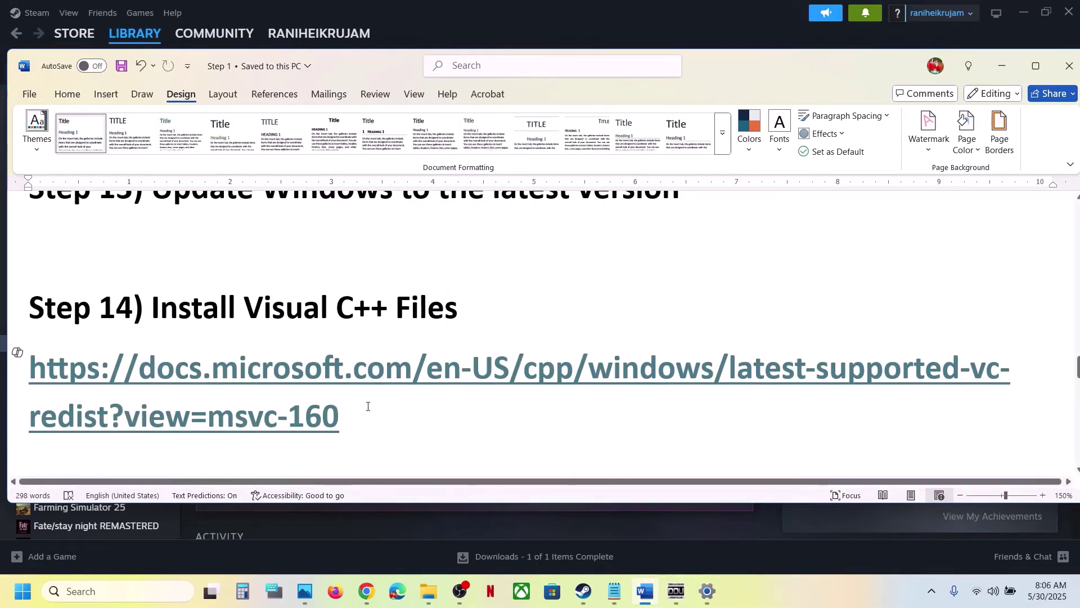
triple_click(368, 406)
key("ctrl+c")
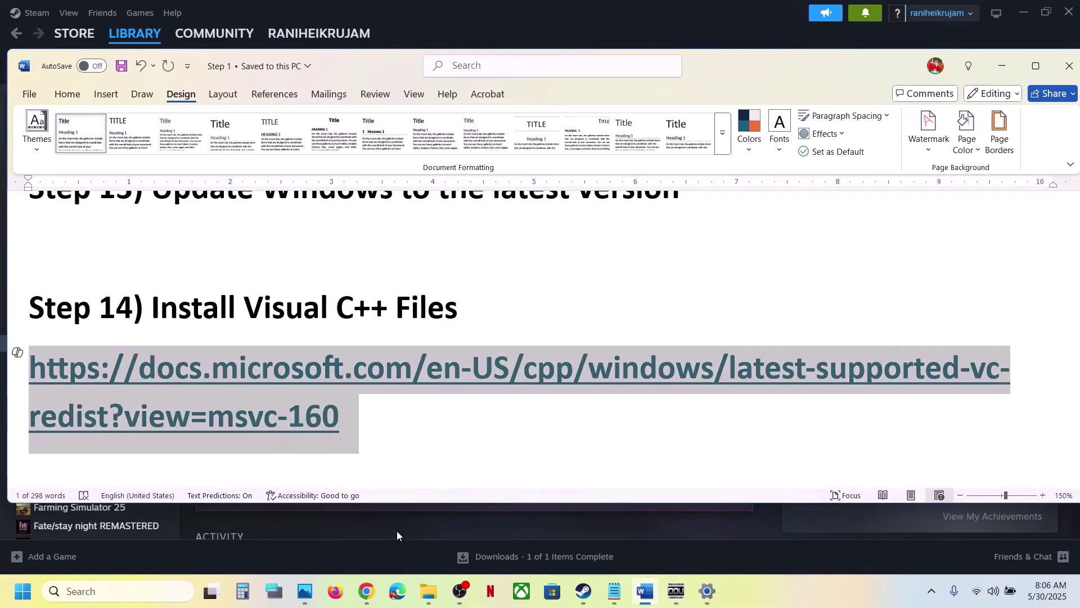
Switch to Chrome and open the copied Microsoft Visual C++ link in a new tab.
left_click(373, 588)
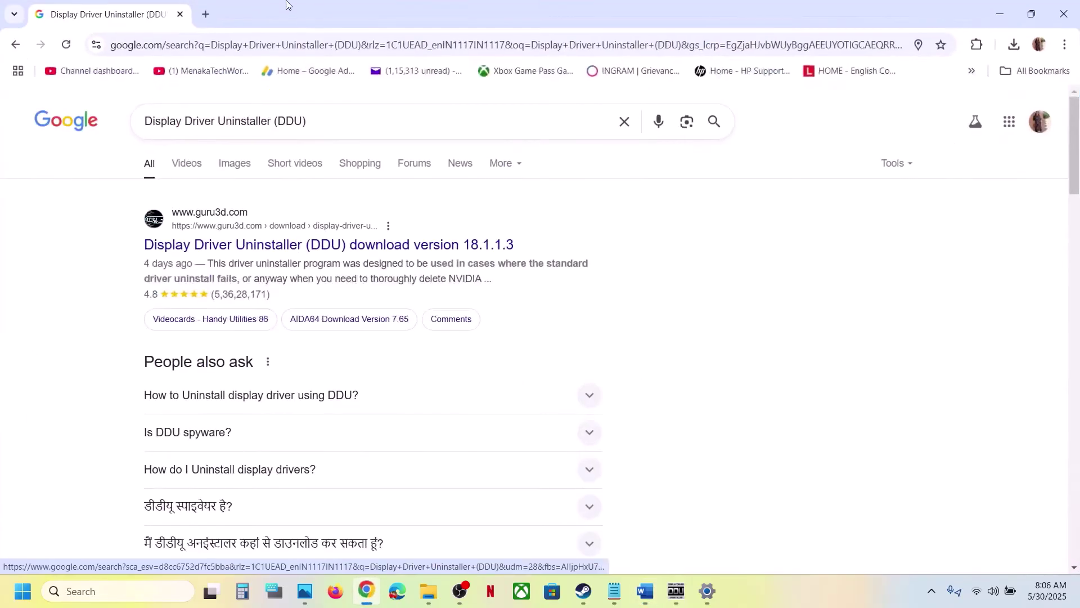
left_click(203, 14)
key("ctrl+v")
key("Return")
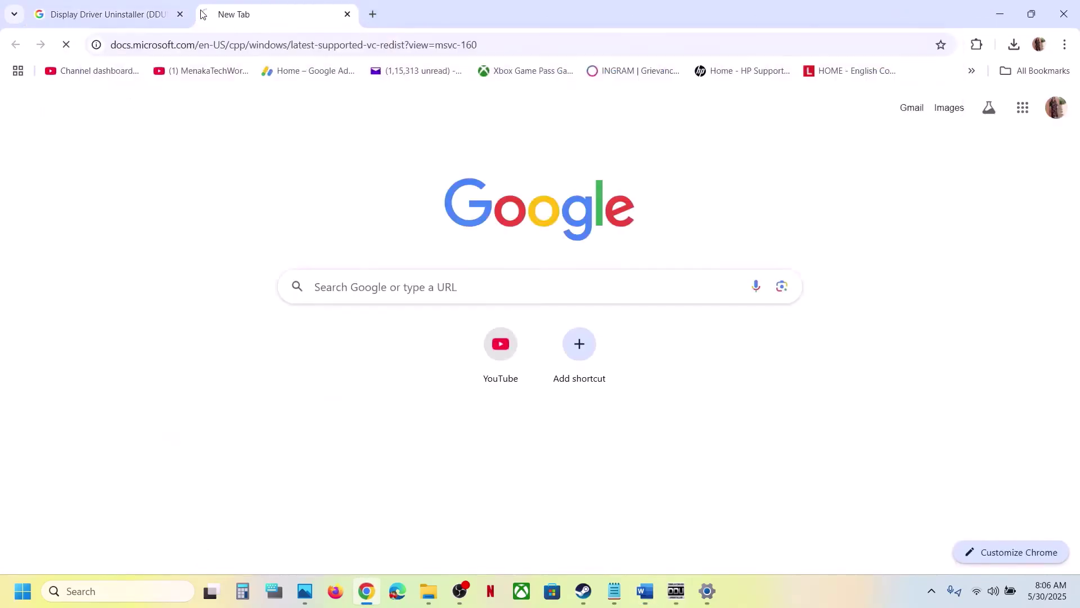
Download the X86 package of the latest Visual C++ Redistributable and run its setup to repair the existing installation.
scroll(471, 329, "down", 10)
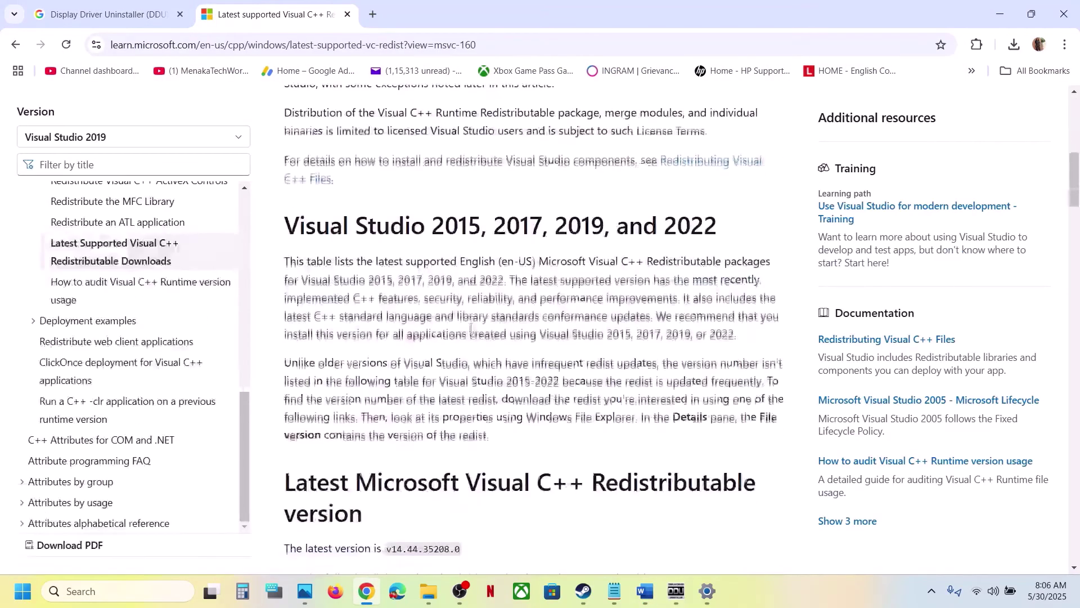
left_click_drag(370, 228, 642, 263)
scroll(503, 356, "down", 5)
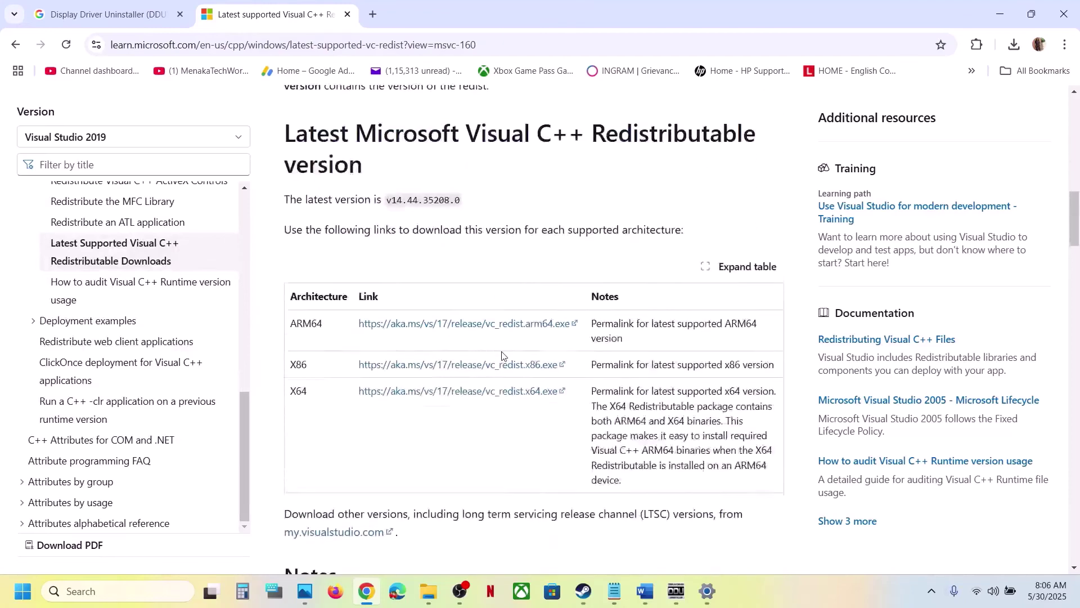
scroll(503, 356, "down", 2)
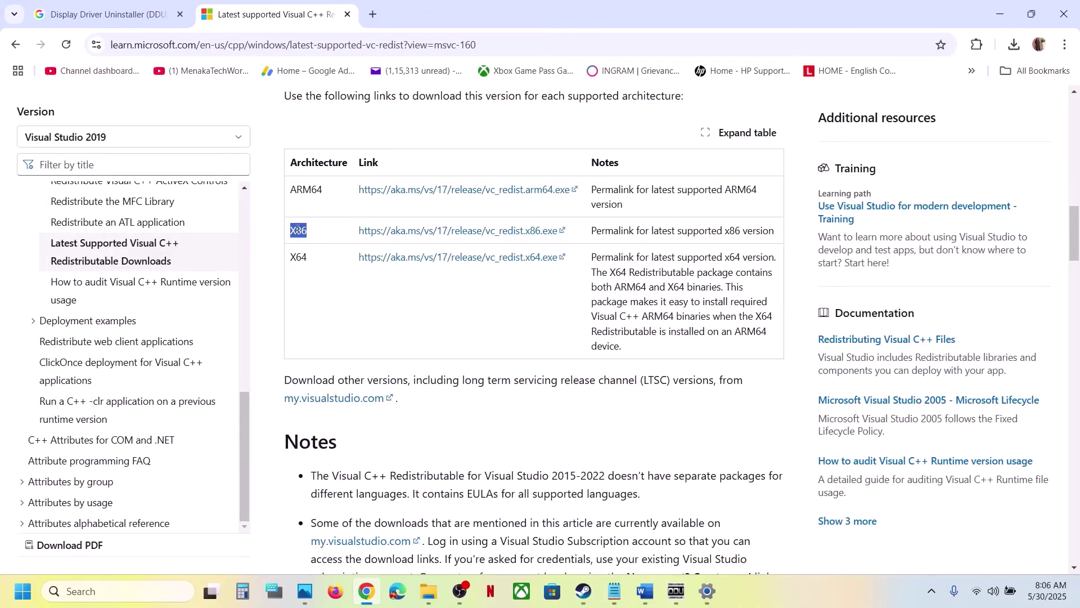
left_click(454, 233)
left_click(914, 90)
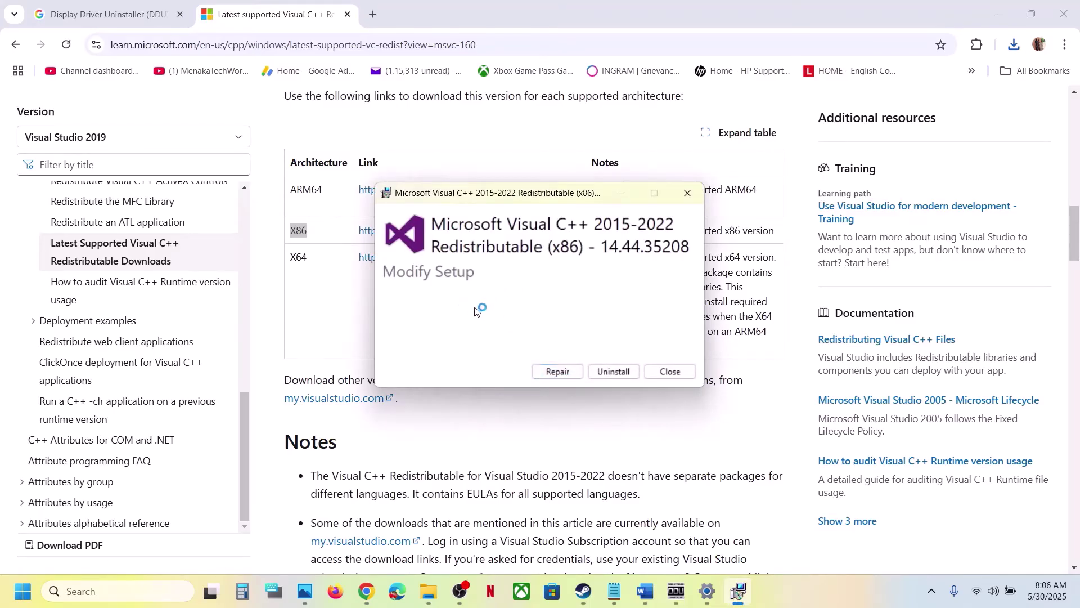
left_click(557, 372)
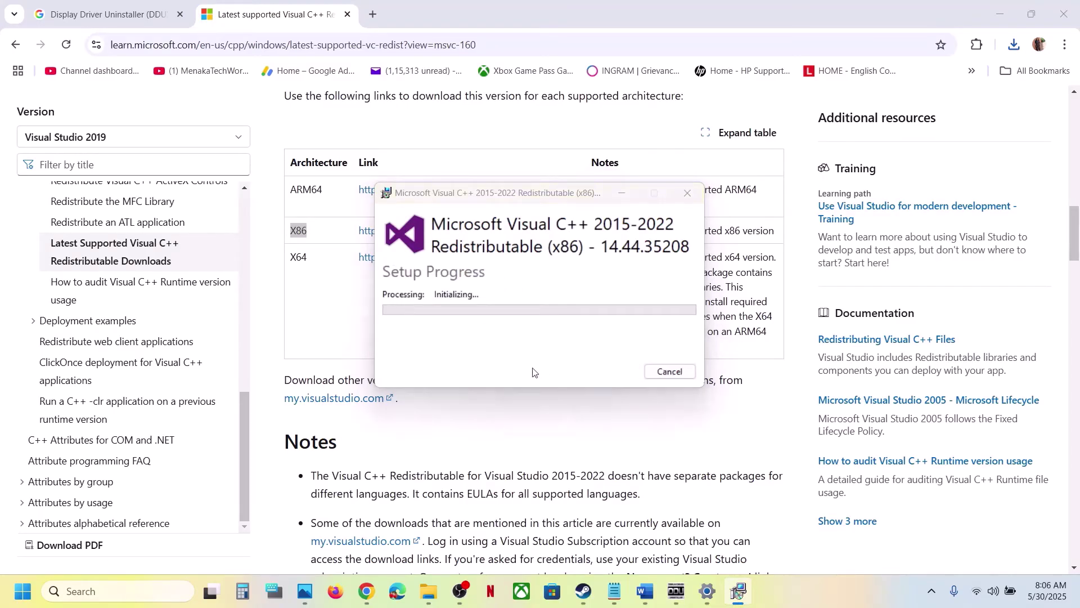
Download the X64 Visual C++ Redistributable, agree to the license terms and start its installation.
double_click(298, 257)
left_click(425, 260)
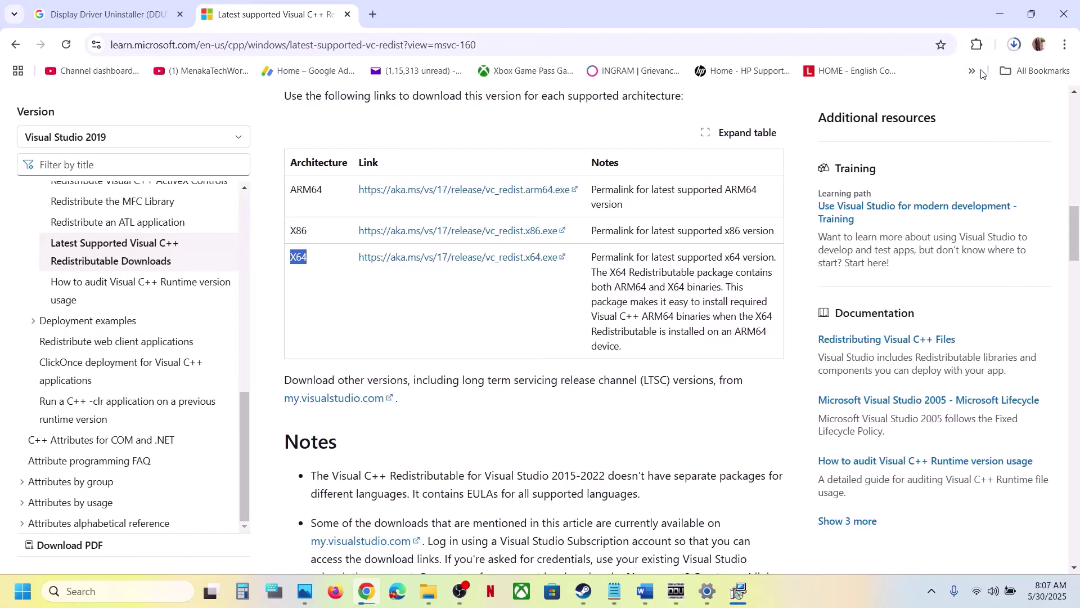
left_click(1015, 46)
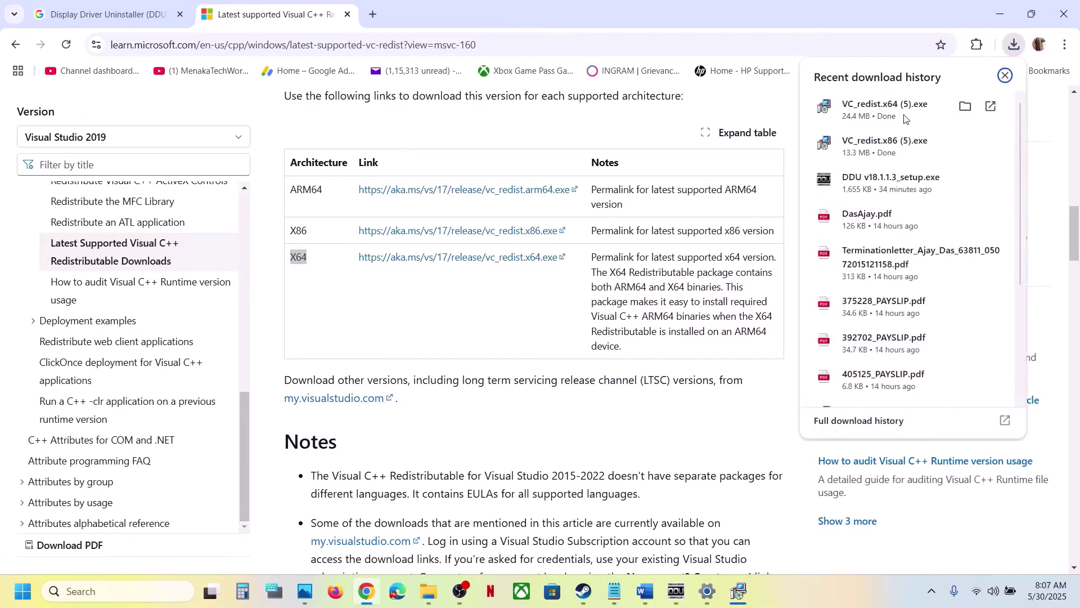
left_click(867, 108)
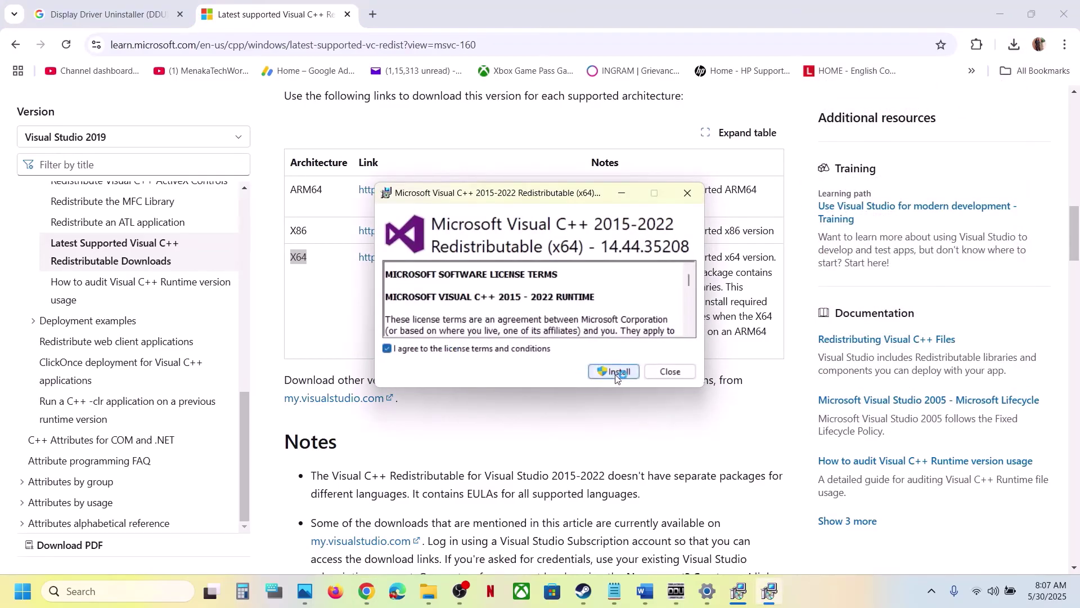
left_click(617, 374)
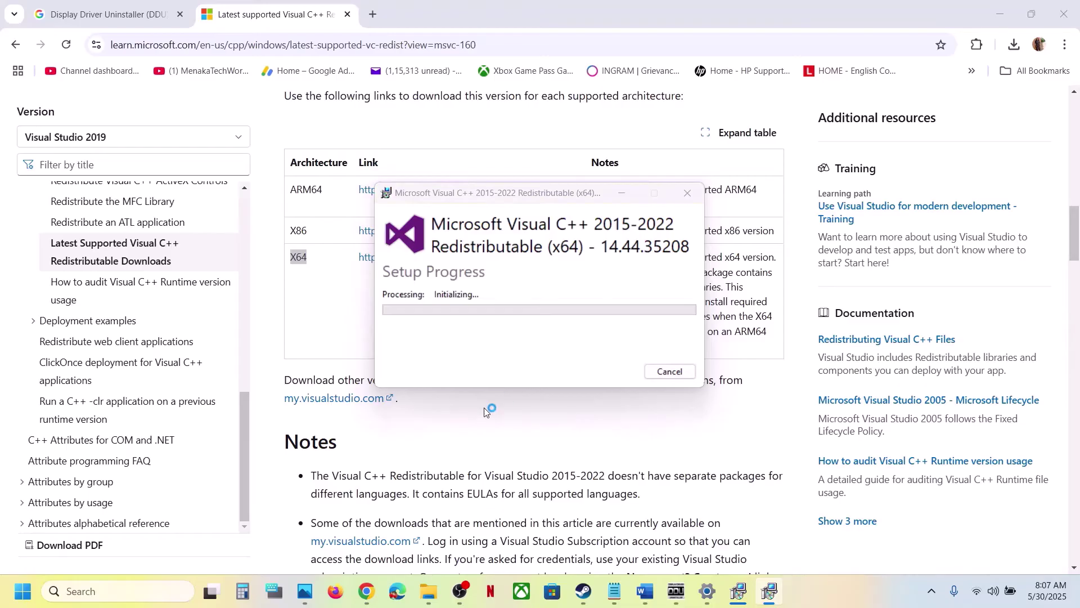
Bring up the x86 setup window and place the x86 and x64 setup windows side by side.
left_click(739, 595)
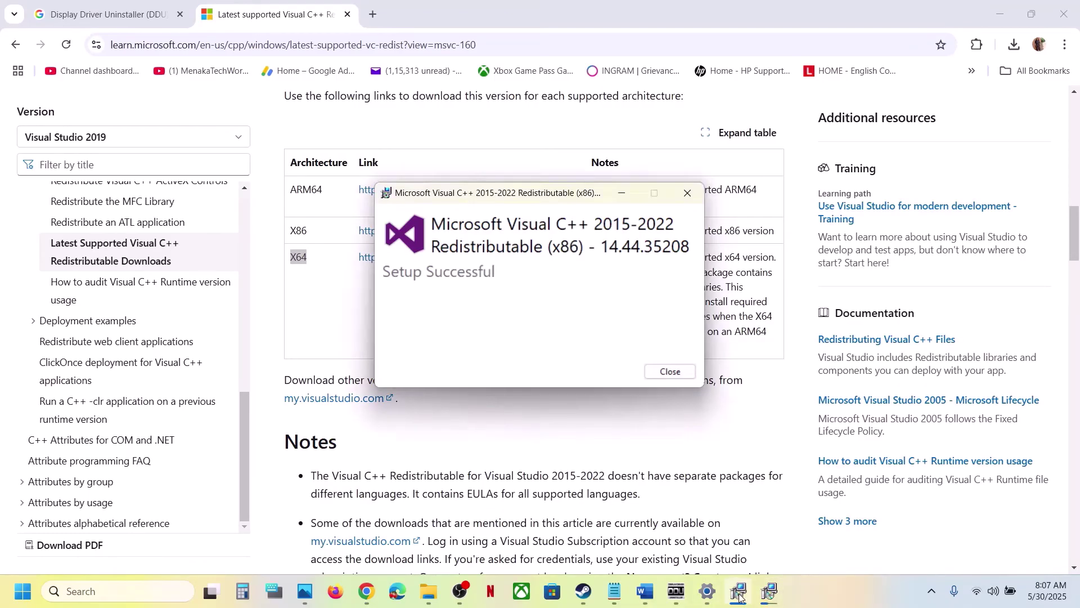
left_click_drag(540, 202, 333, 262)
left_click(553, 201)
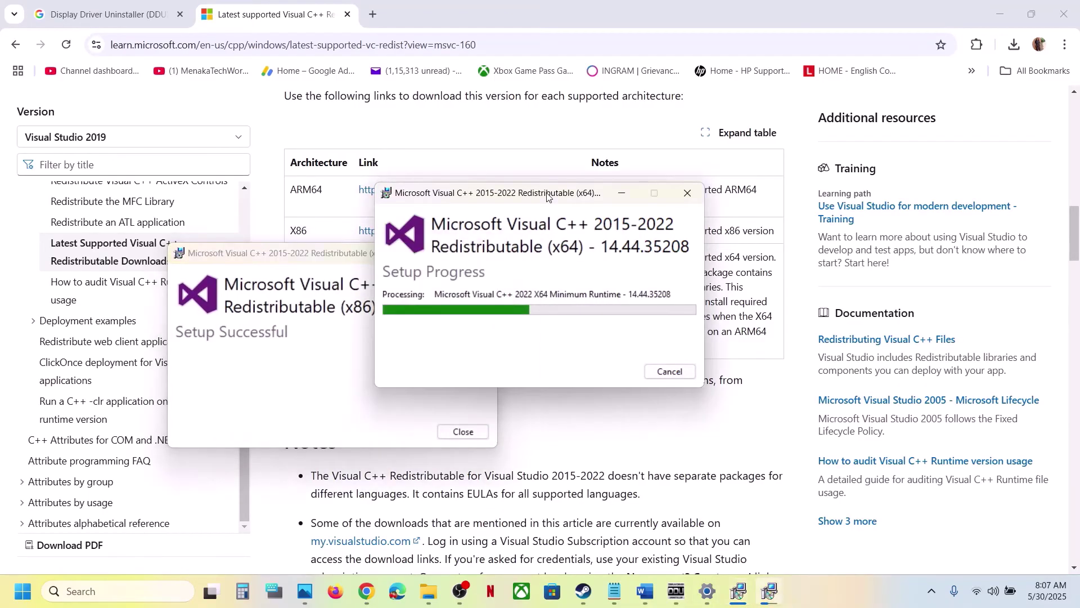
left_click_drag(553, 202, 676, 259)
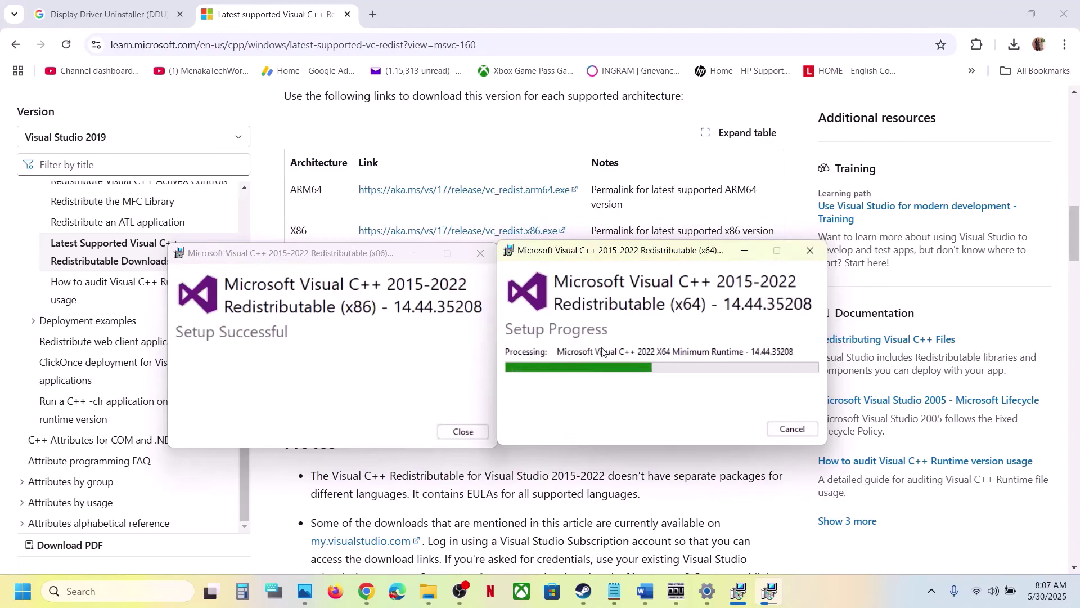
Look over the older Visual C++ downloads on the page and view the Windows restart option before switching to Steam.
left_click(302, 505)
scroll(302, 504, "down", 15)
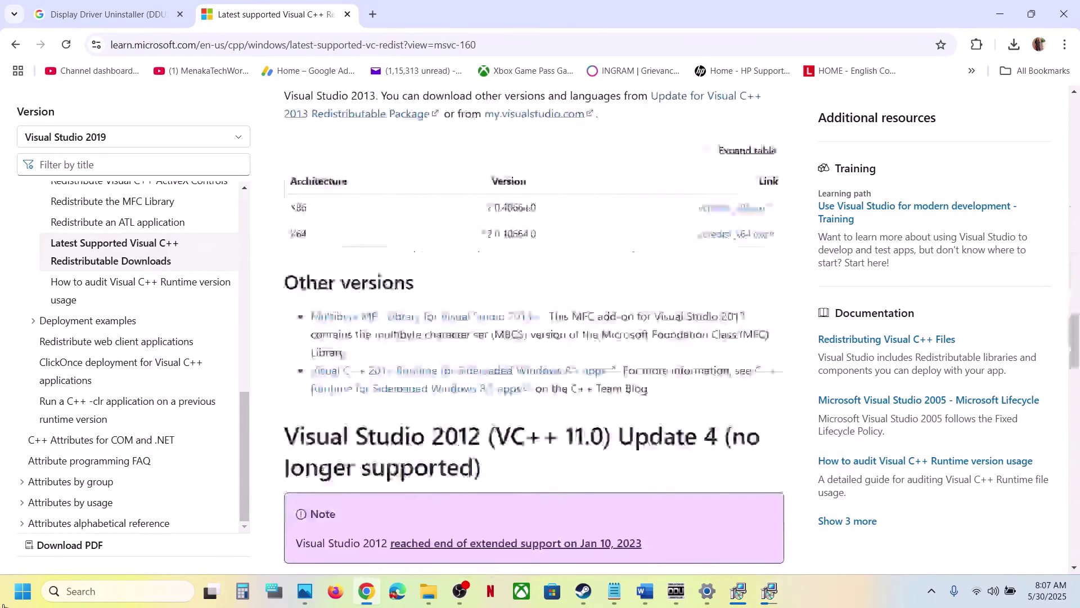
left_click(17, 593)
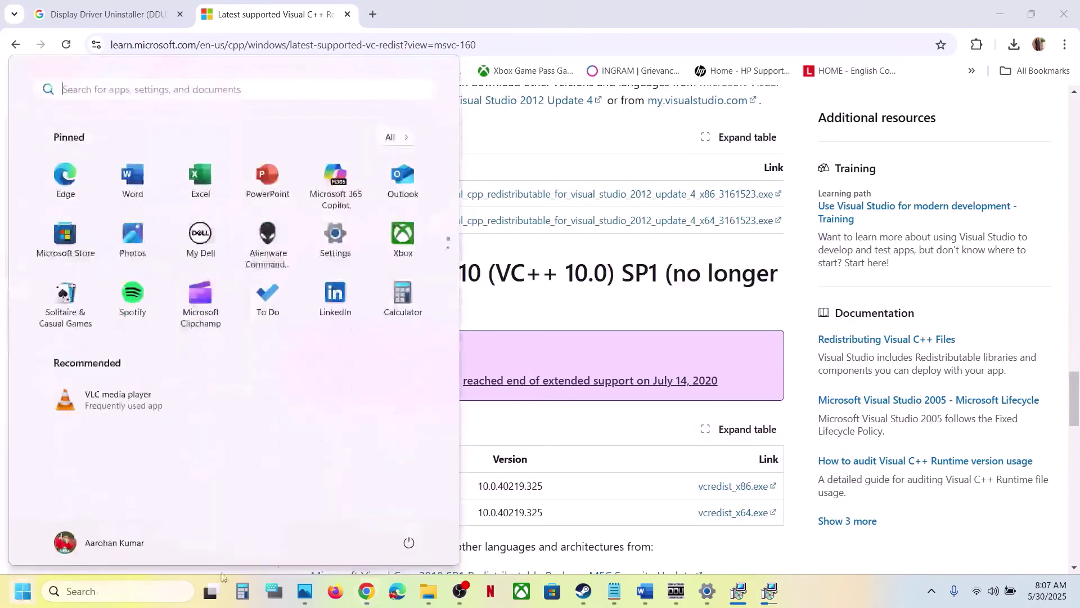
left_click(406, 542)
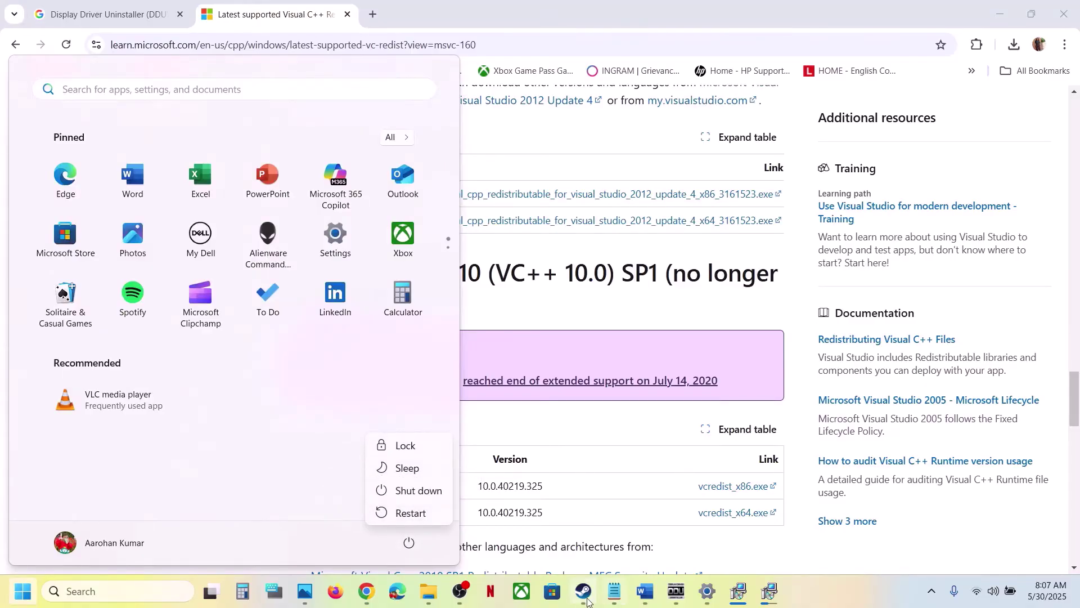
left_click(585, 600)
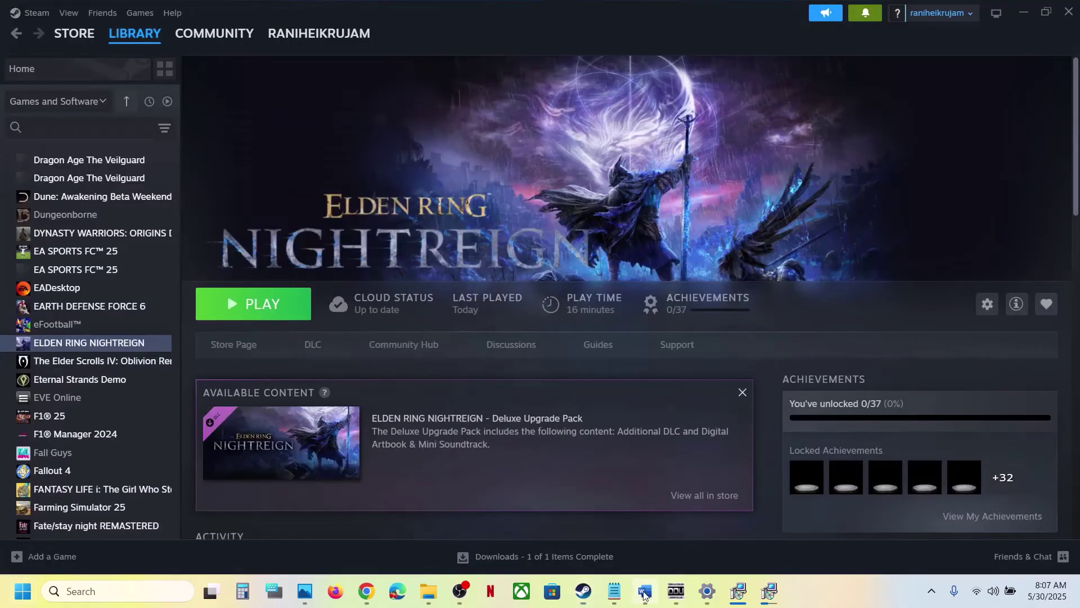
Switch to the Word notes and read Step 15 on unplugging external devices, disconnecting extra controllers and monitors, and disabling the Steam overlay.
left_click(645, 591)
scroll(472, 386, "down", 3)
scroll(471, 387, "down", 3)
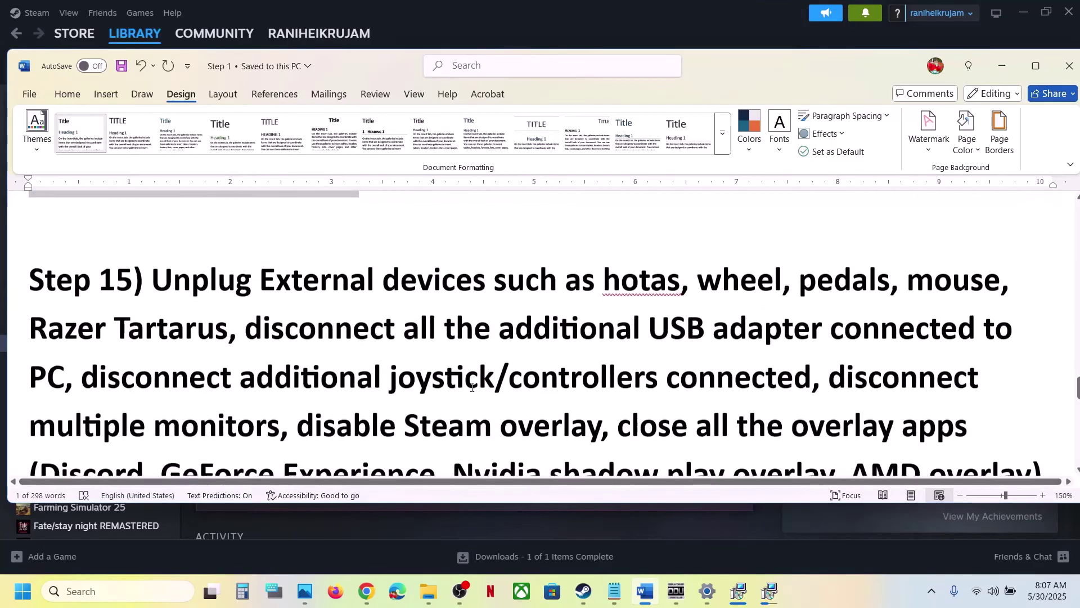
left_click_drag(152, 281, 727, 346)
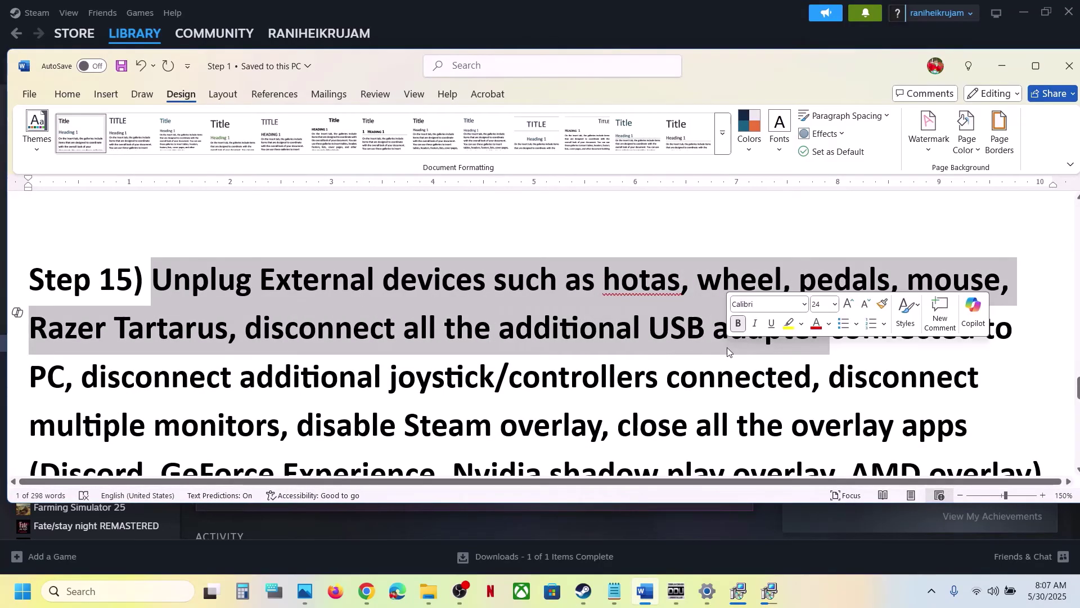
left_click(728, 338)
scroll(403, 339, "down", 2)
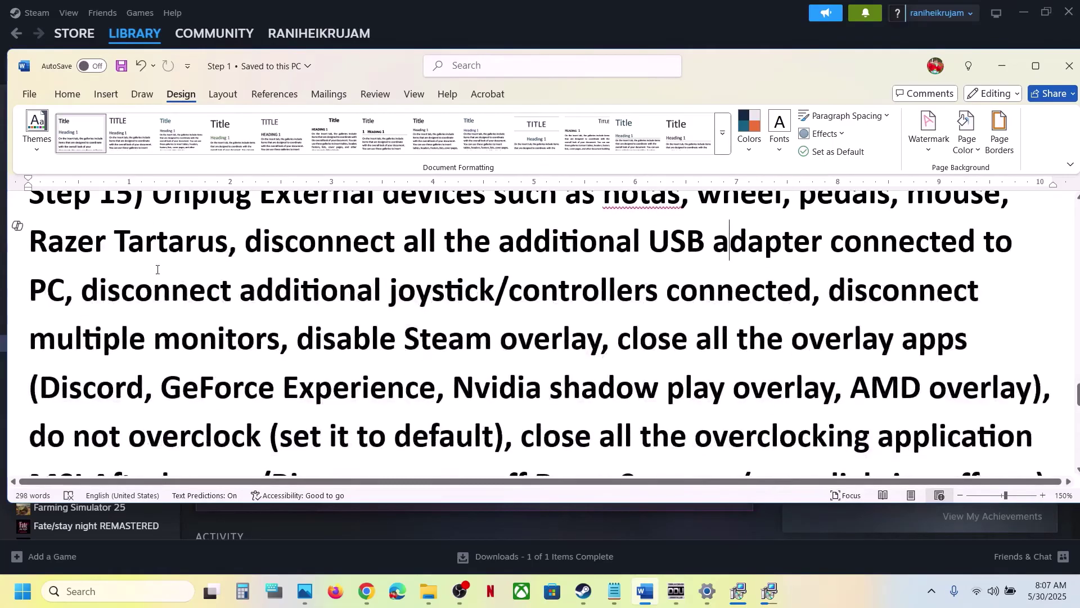
left_click_drag(110, 297, 659, 329)
left_click_drag(758, 291, 762, 293)
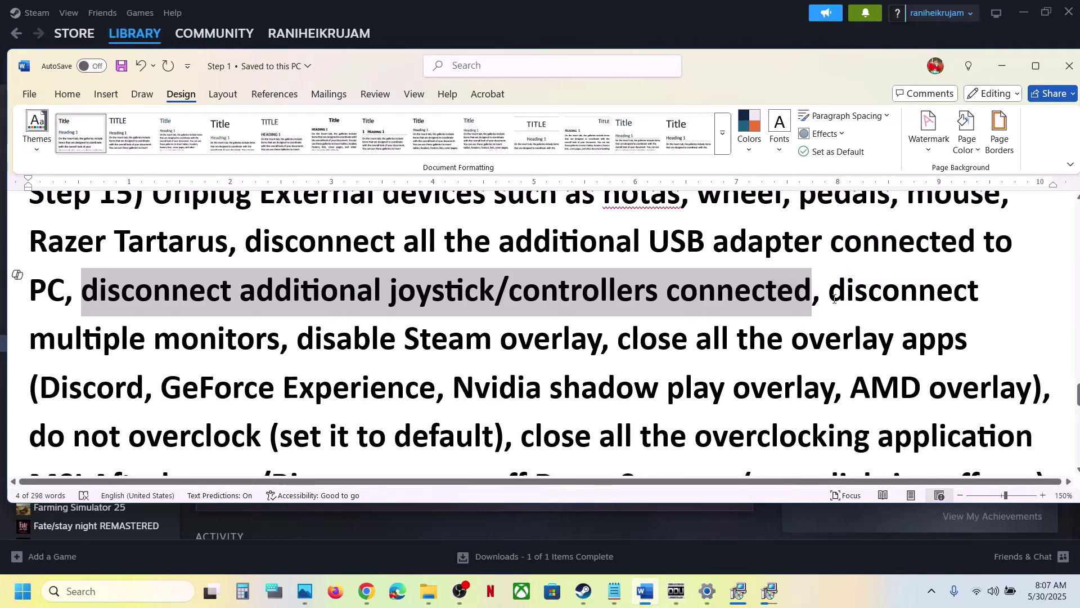
left_click_drag(829, 290, 601, 325)
left_click(284, 335, "shift")
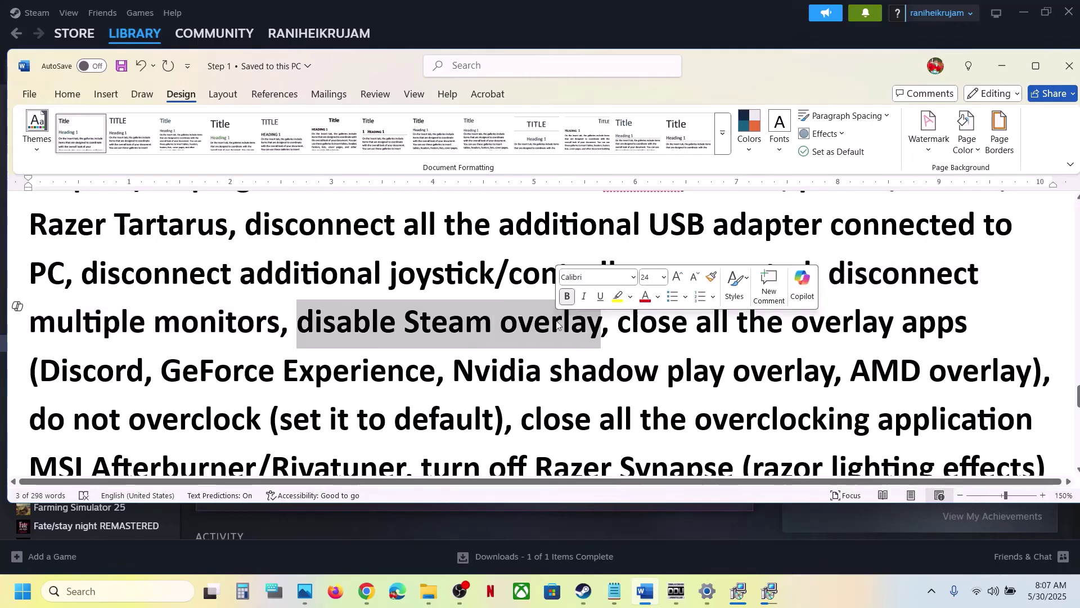
Switch back to Steam's library page for ELDEN RING NIGHTREIGN.
left_click(583, 591)
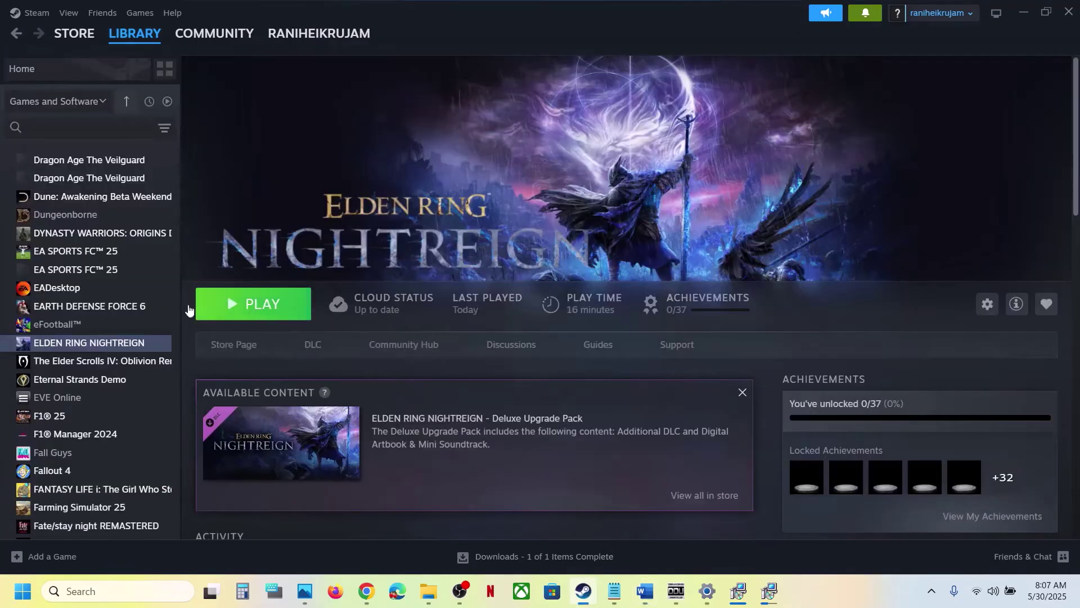